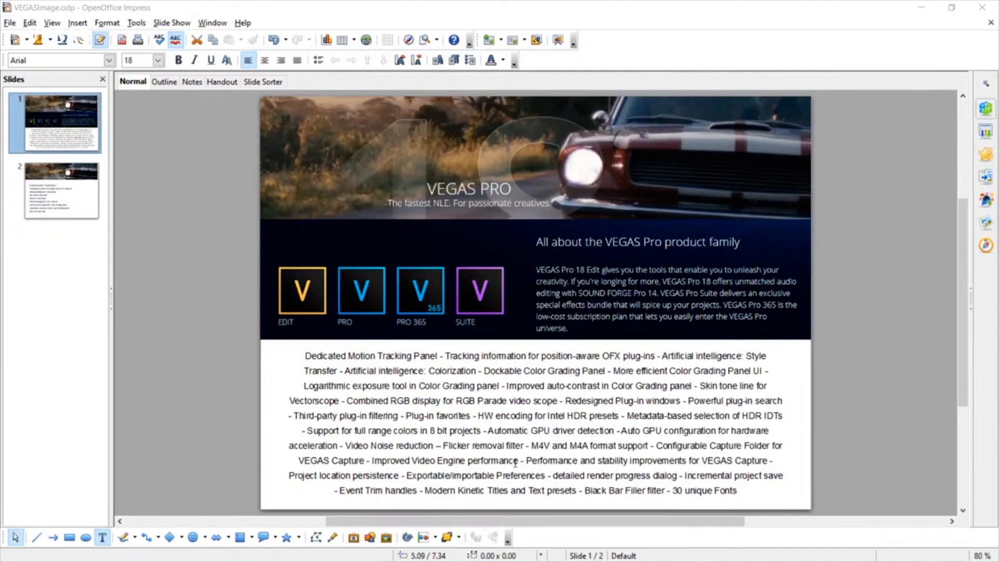
# Show the second slide with the feature list, and switch to VEGAS Pro
pyautogui.click(60, 204)
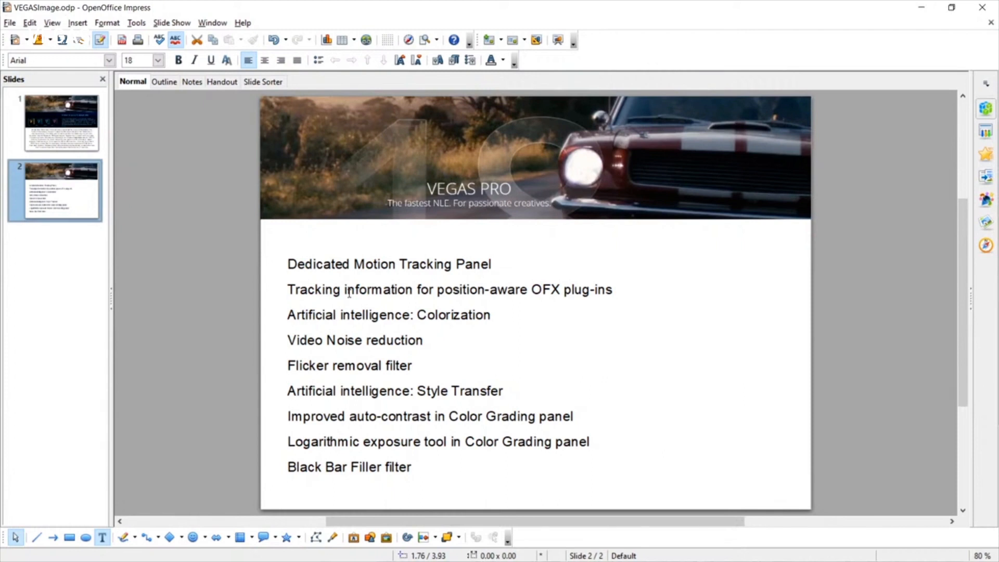
pyautogui.hotkey('alt', 'Tab')
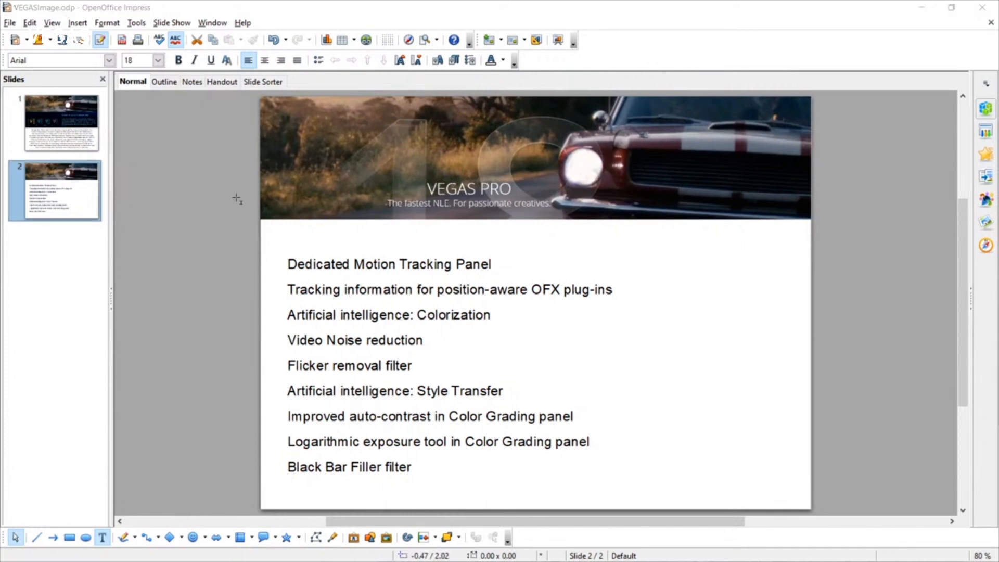
pyautogui.hotkey('alt', 'Tab')
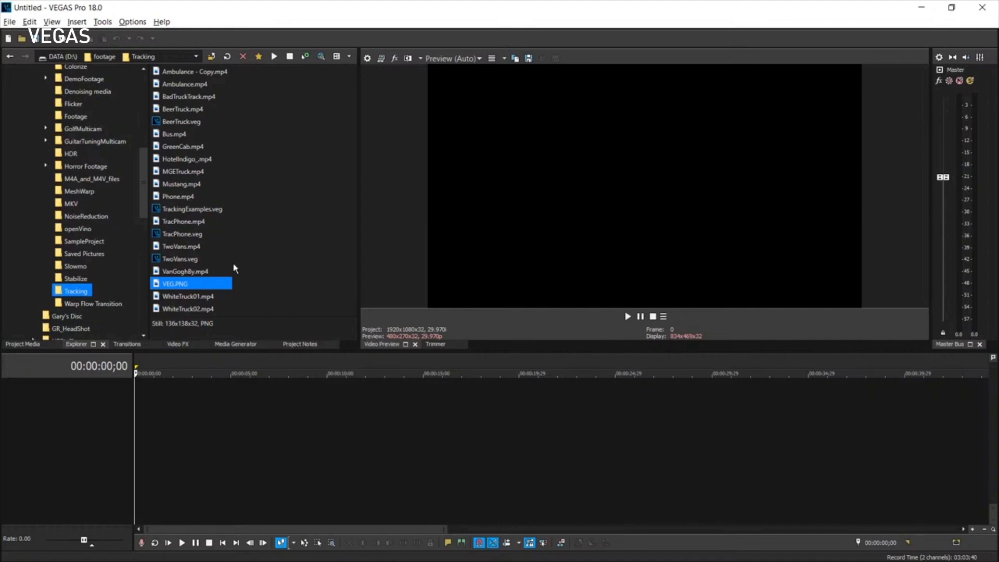
# Place Mustang.mp4 on the timeline at about 4 seconds and match the project video settings to the clip
pyautogui.moveTo(174, 190); pyautogui.dragTo(217, 423)
pyautogui.click(549, 232)
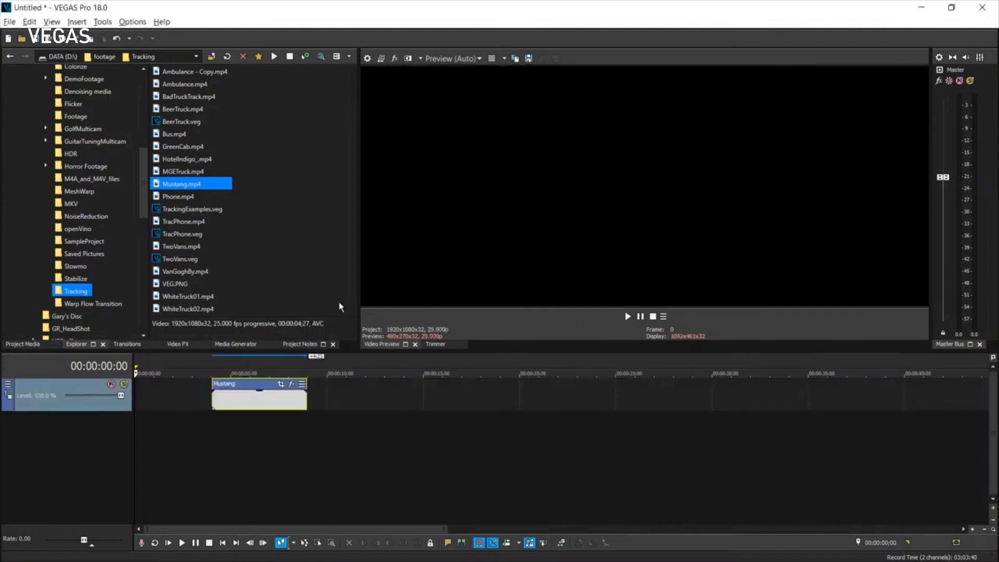
# Play the Mustang clip from its start to view the moving car
pyautogui.click(211, 399)
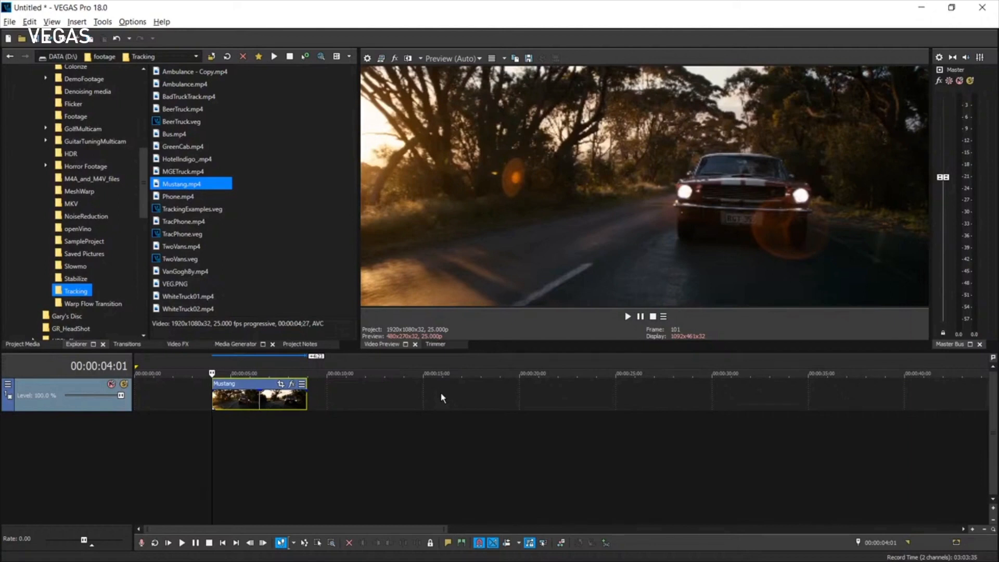
pyautogui.press('space')
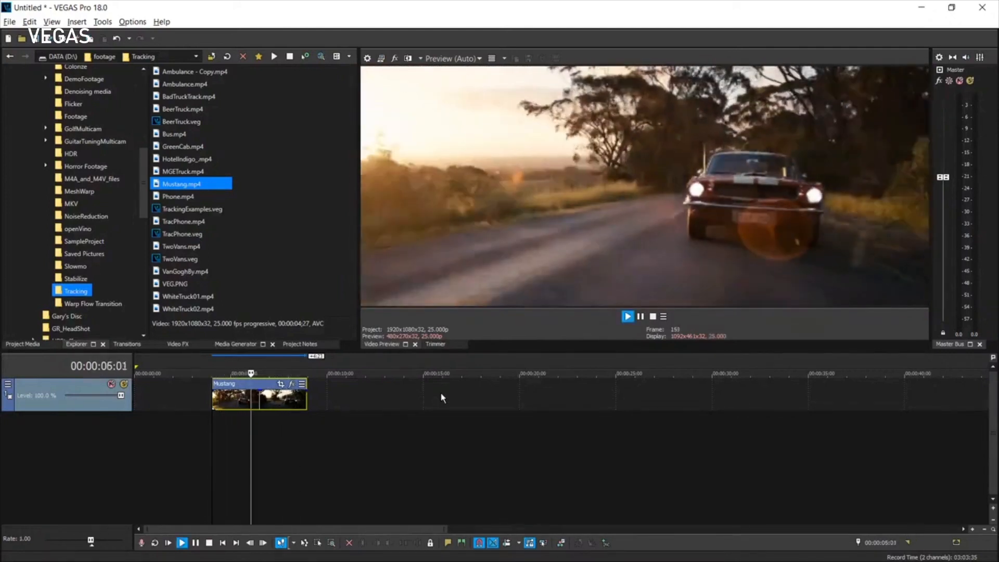
pyautogui.press('space')
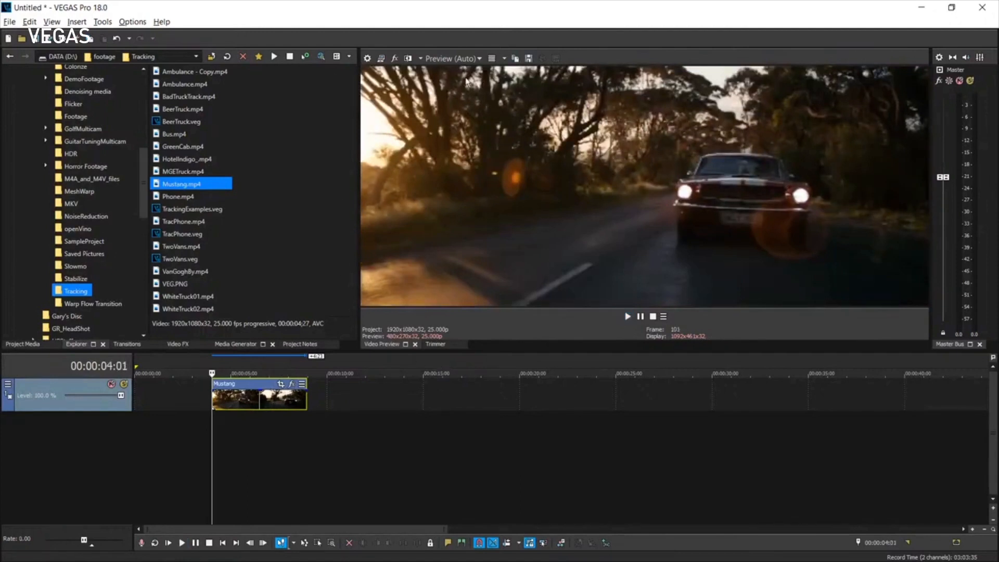
# Set the video preview quality to Best (Full)
pyautogui.click(470, 61)
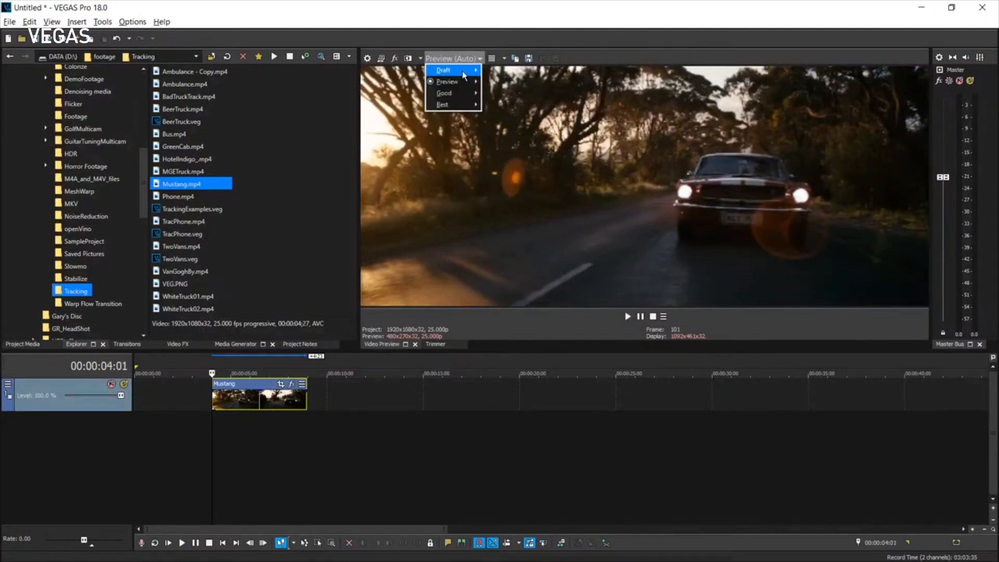
pyautogui.moveTo(452, 105)
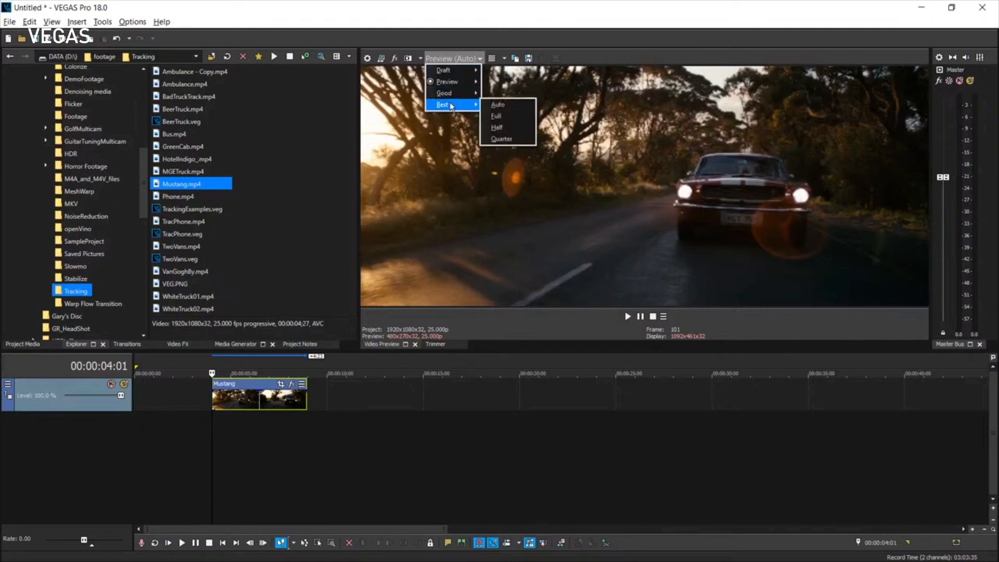
pyautogui.click(506, 116)
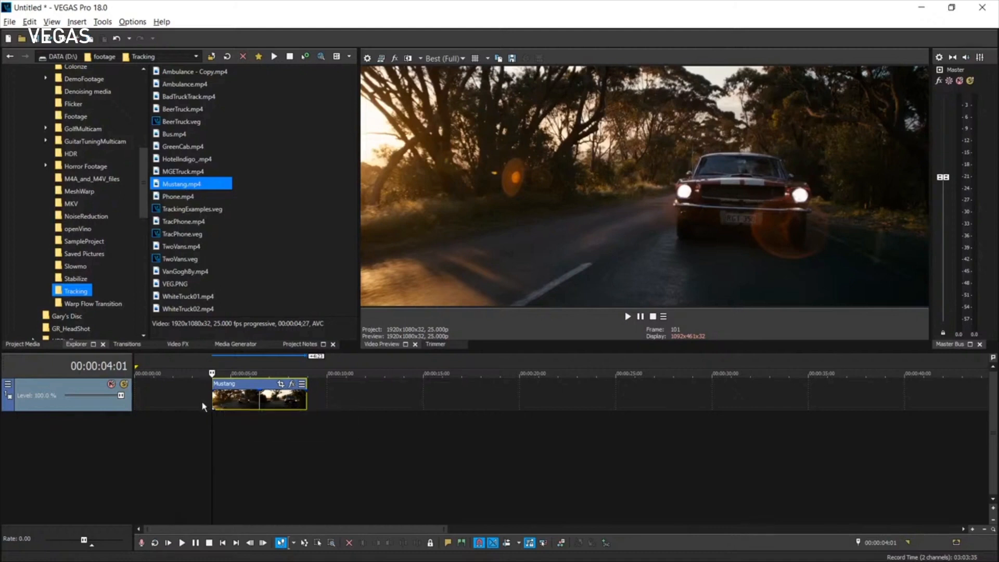
# Add a default Titles and Text event above the Mustang clip with the text "VEGAS Pro 18"
pyautogui.click(237, 344)
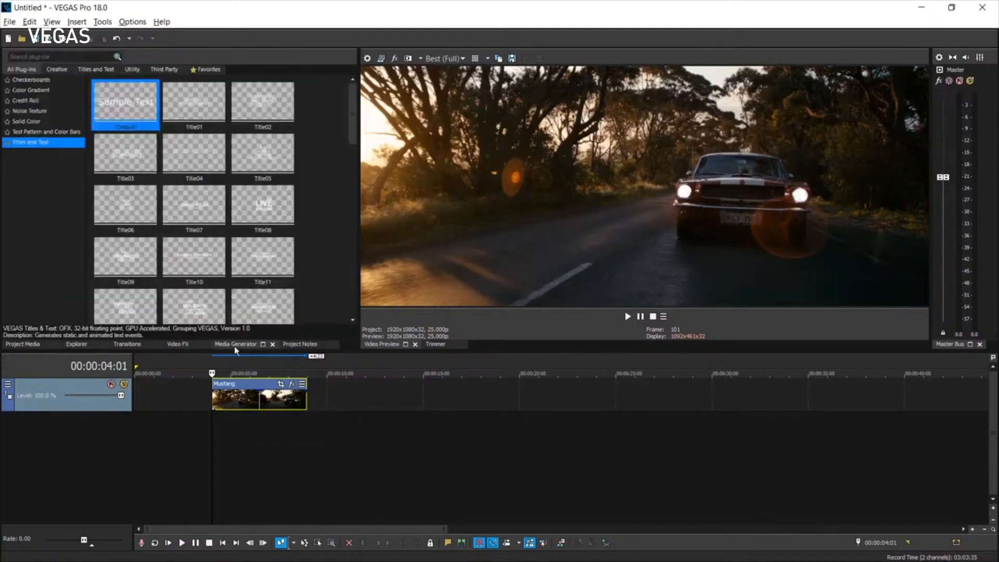
pyautogui.moveTo(118, 98); pyautogui.dragTo(217, 375)
pyautogui.click(186, 313)
pyautogui.hotkey('ctrl', 'a')
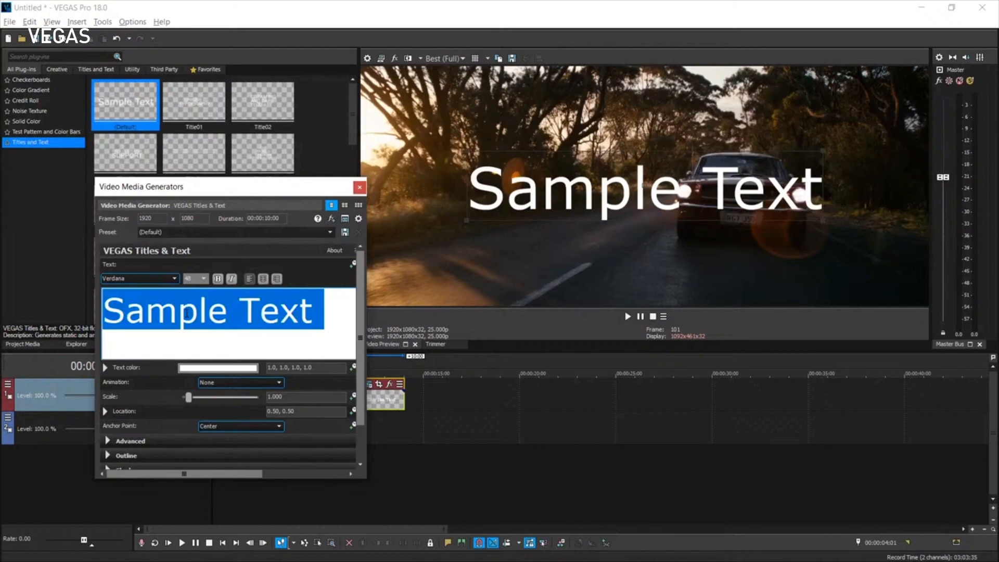
pyautogui.write('VEGAS Pro ')
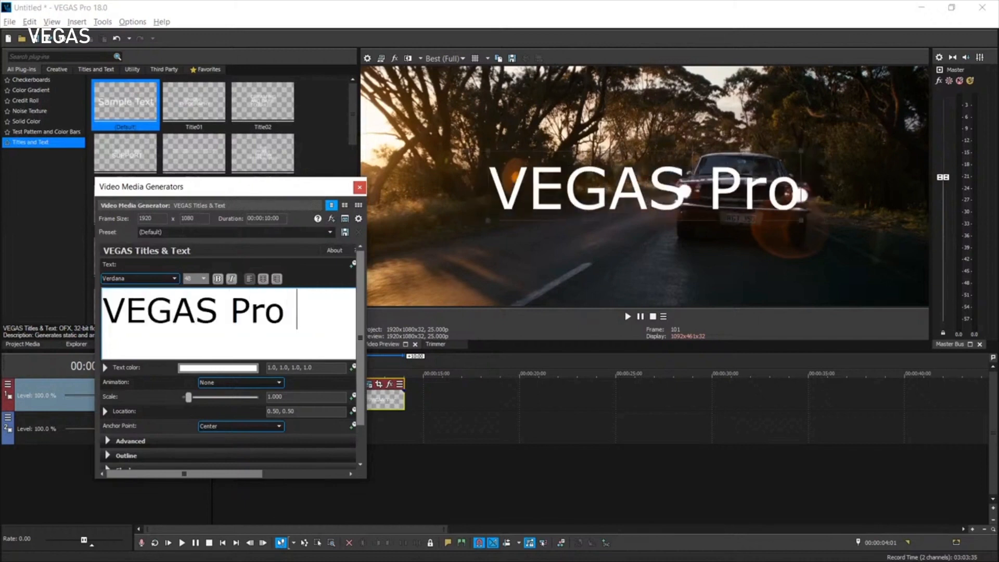
pyautogui.write('18')
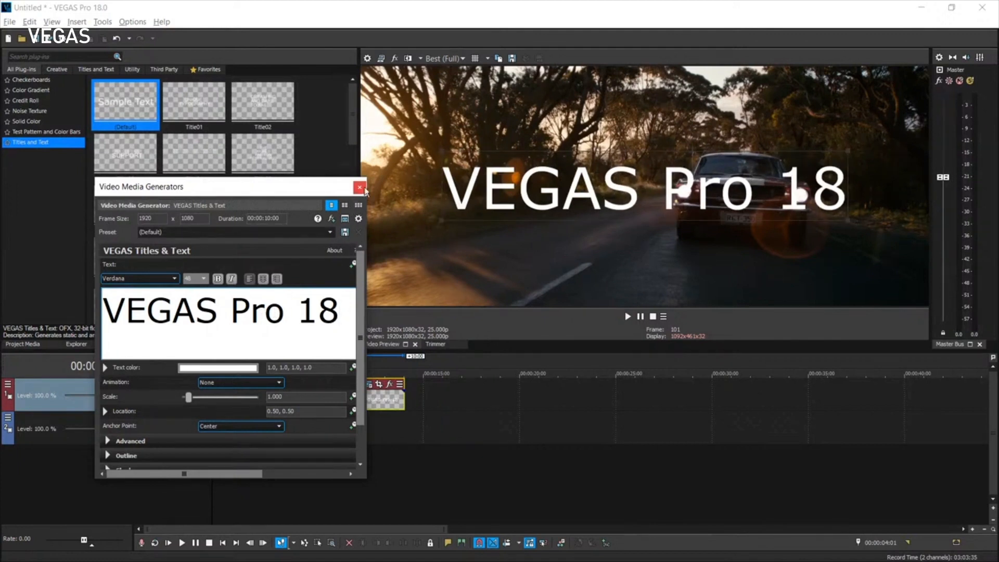
# Shrink the title to a scale of about 0.19 and place it over the car's grille at about 0.67, 0.46
pyautogui.moveTo(445, 221); pyautogui.dragTo(731, 197)
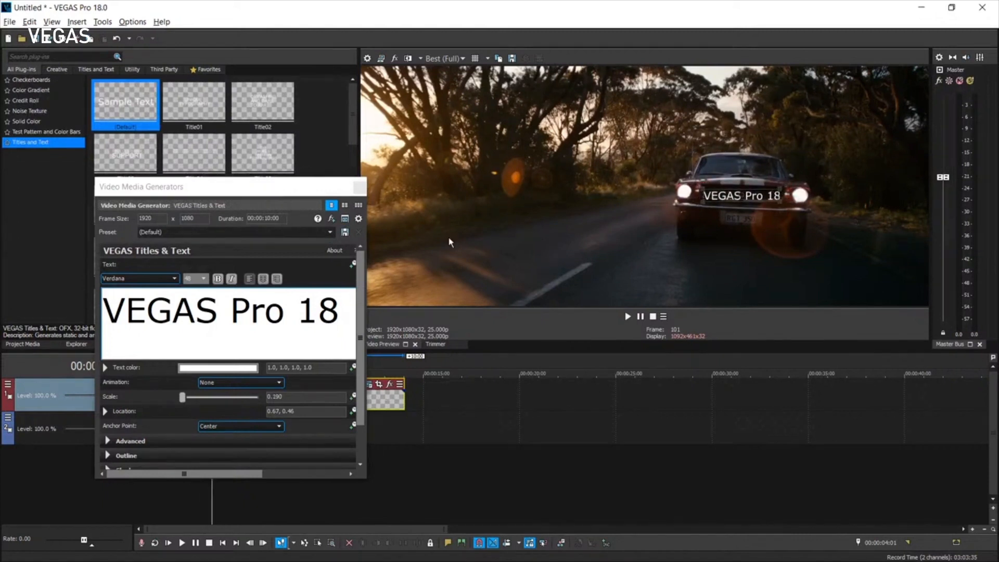
pyautogui.click(359, 188)
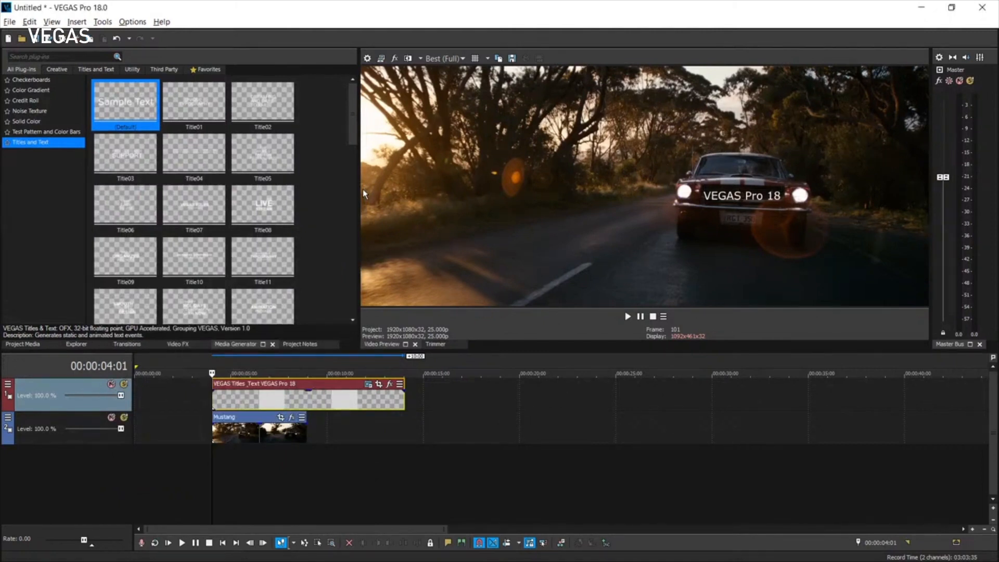
# Play the clip with the static title to compare the text position with the moving car
pyautogui.click(627, 316)
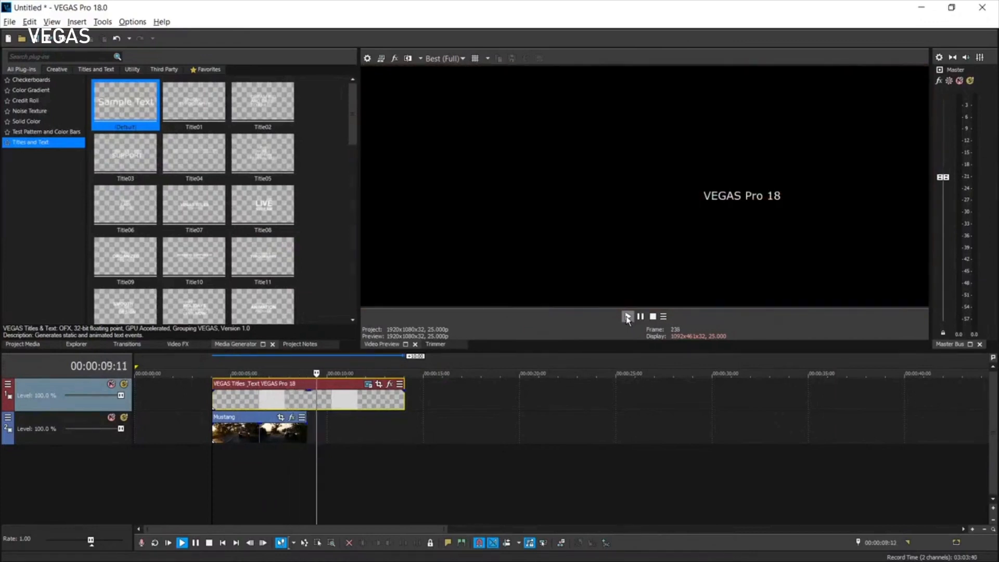
pyautogui.press('space')
pyautogui.press('space')
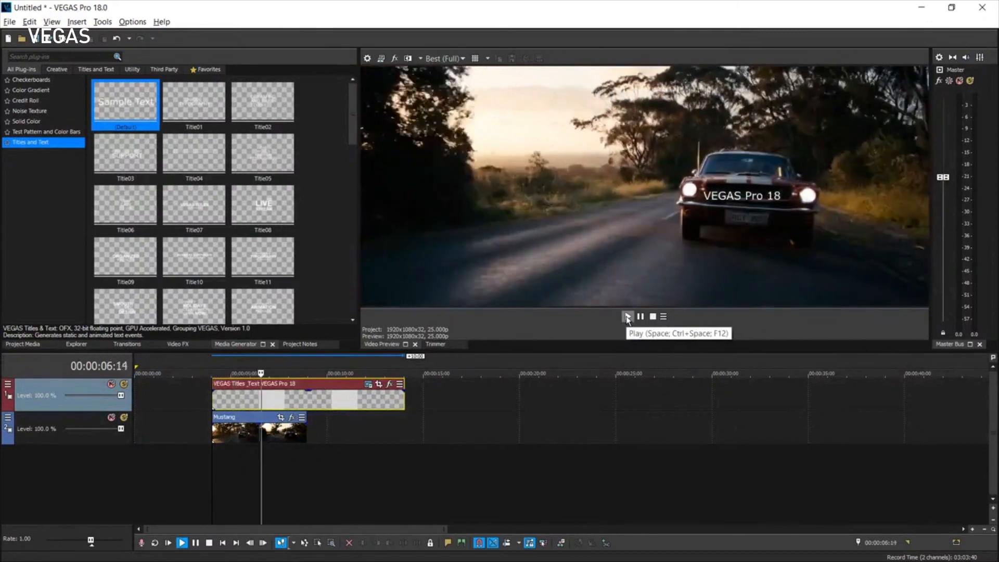
pyautogui.press('space')
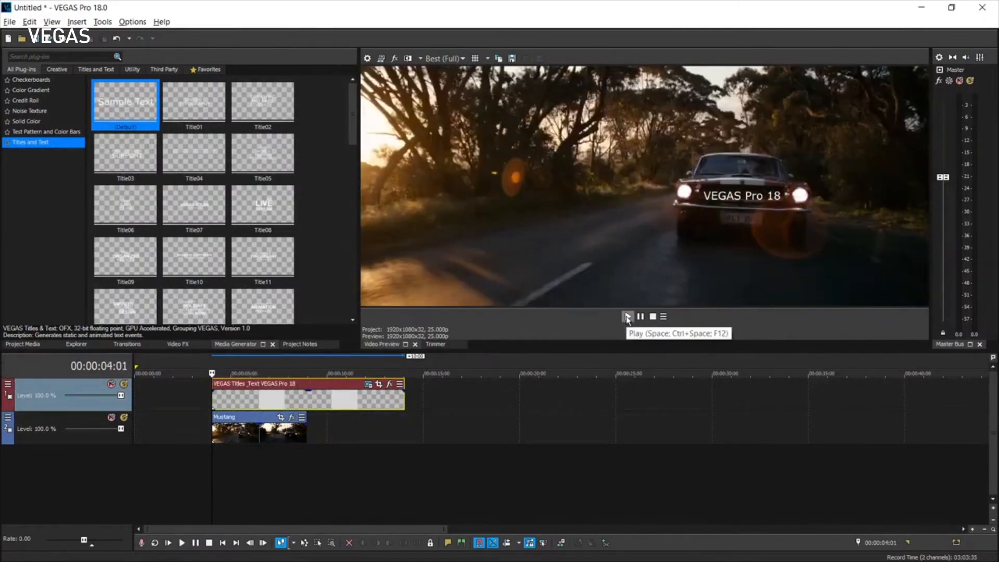
# Delete the title event from the upper track
pyautogui.click(220, 400)
pyautogui.press('Delete')
# Add a default Titles and Text event at the Mustang clip's start on the track above, reading "VEGAS Pro 18"
pyautogui.moveTo(117, 83); pyautogui.dragTo(294, 414)
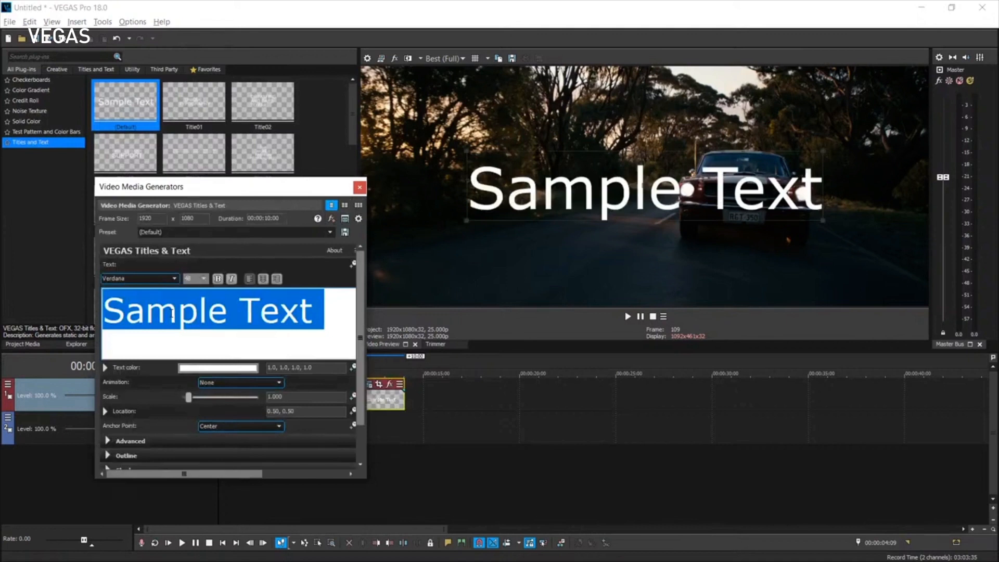
pyautogui.write('VEGAS P')
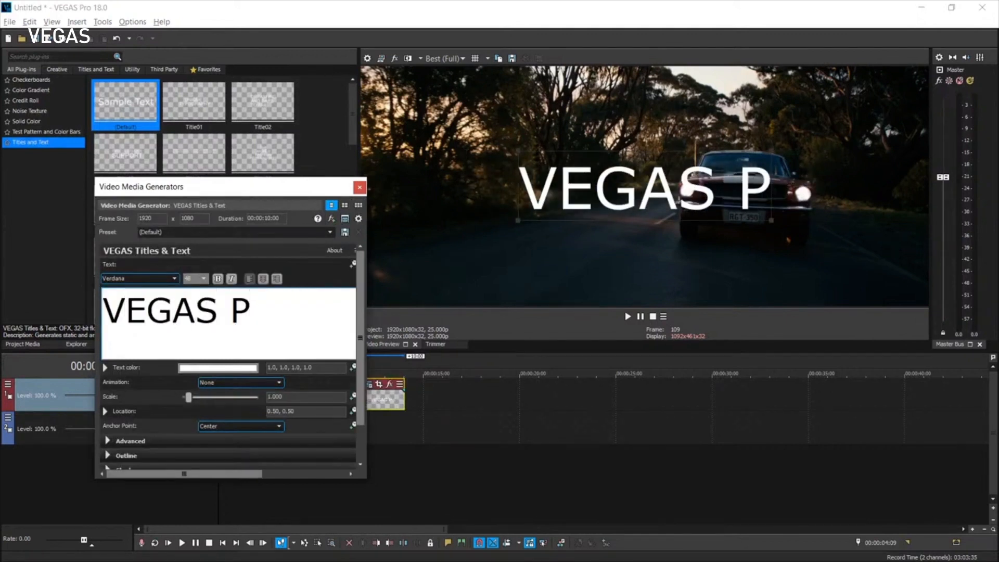
pyautogui.write('ro 18')
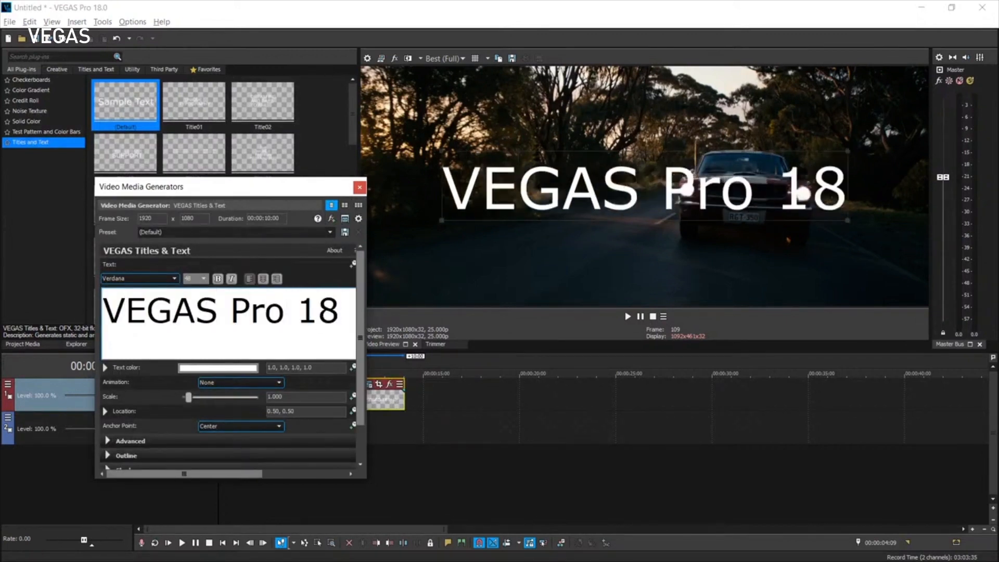
# Recolor the whole title text to 0.53, 0.55, 0.6, 1.0 by sampling the car's hood in the preview, and close the generator
pyautogui.tripleClick(218, 309)
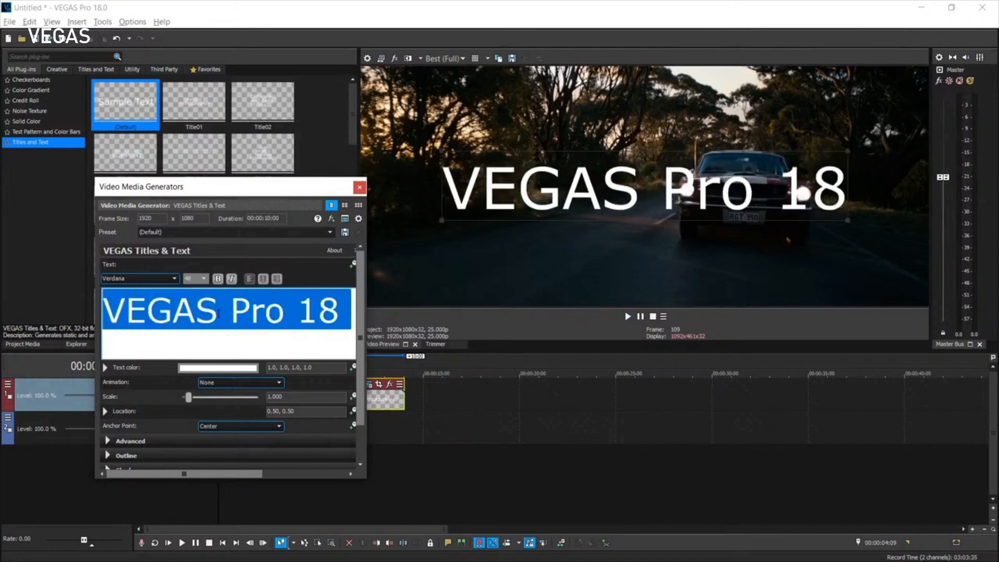
pyautogui.click(217, 368)
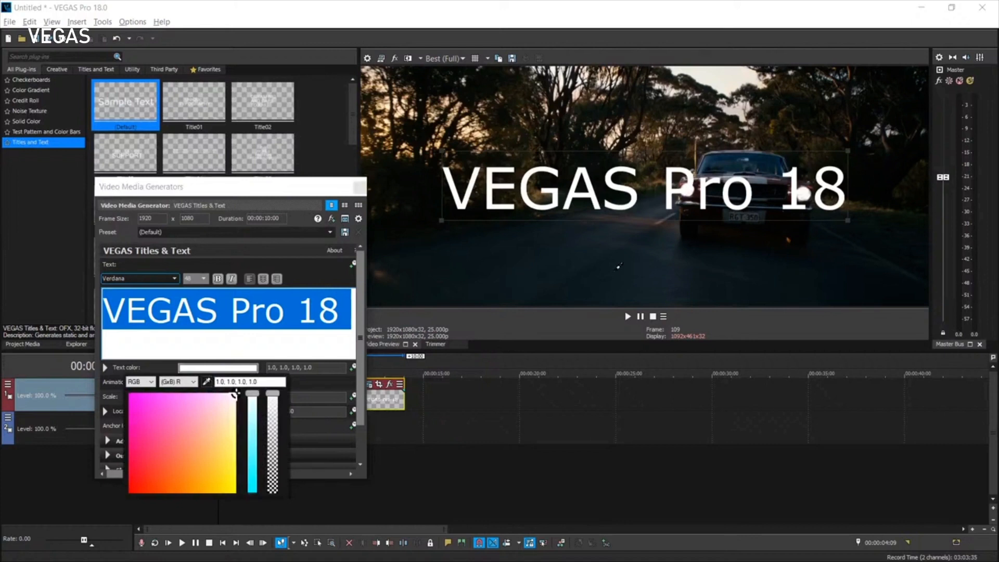
pyautogui.click(729, 176)
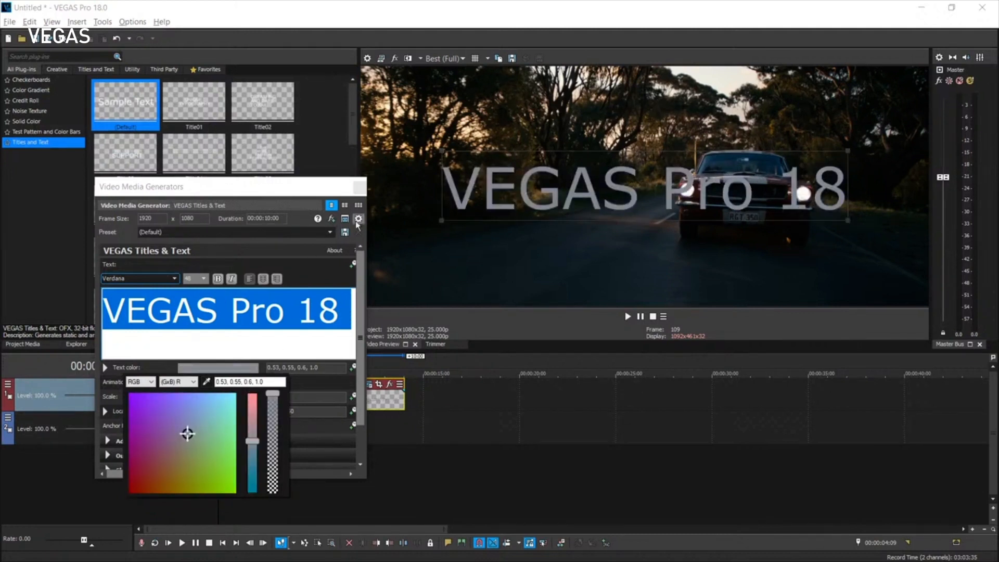
pyautogui.click(360, 189)
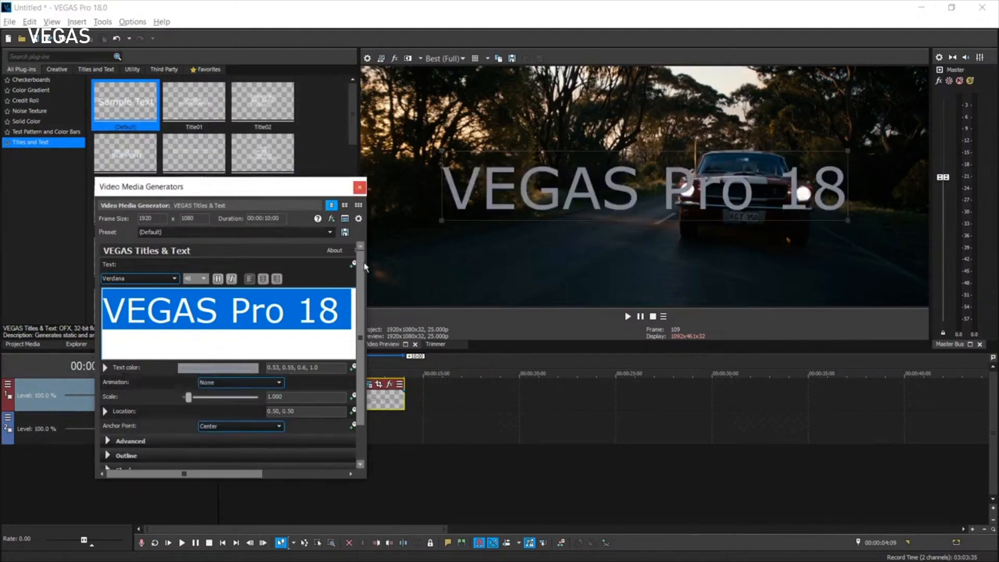
pyautogui.click(360, 188)
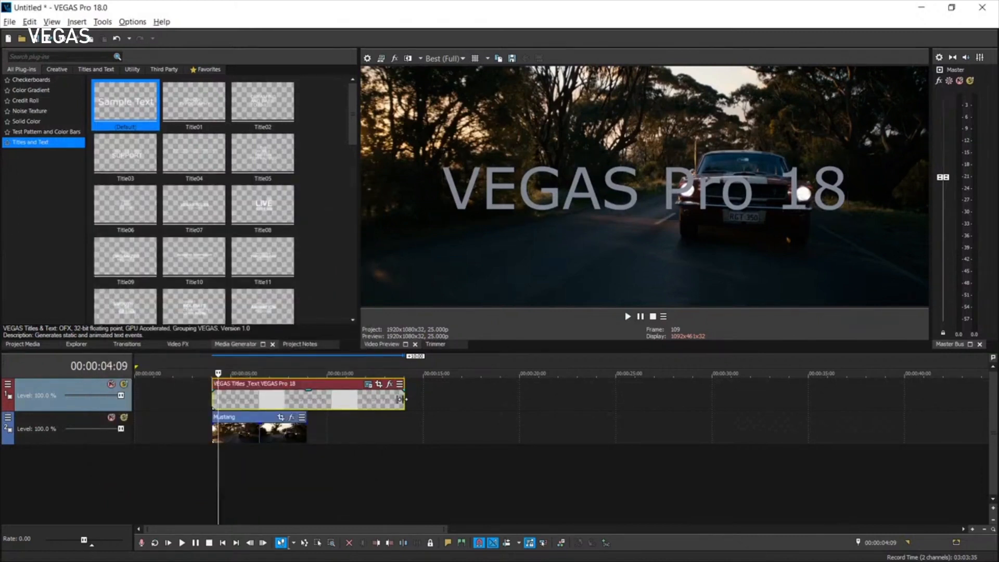
# Trim the title event to end with the Mustang clip, and mute the title track with the playhead at the clip's start
pyautogui.moveTo(399, 399); pyautogui.dragTo(306, 399)
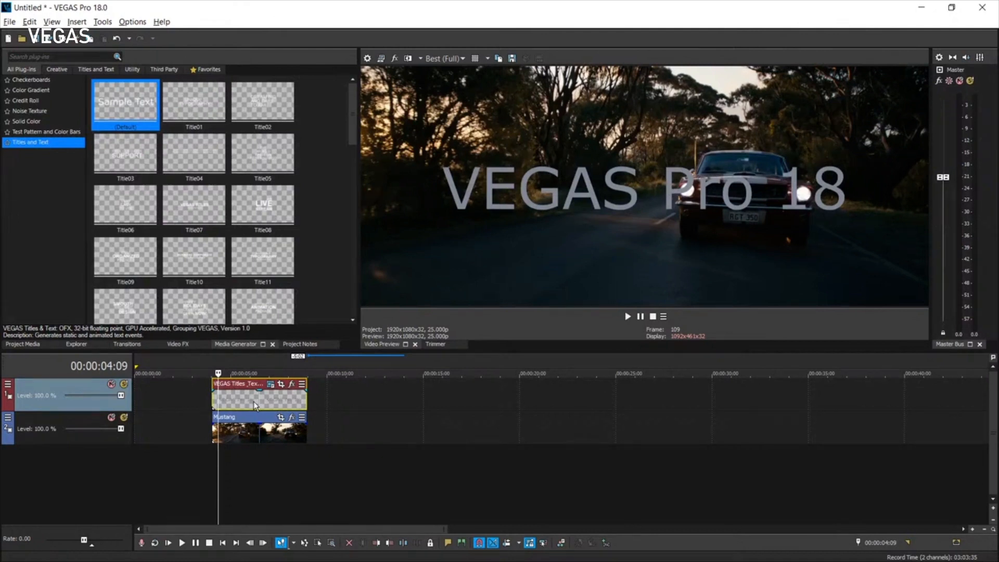
pyautogui.click(212, 398)
pyautogui.click(110, 384)
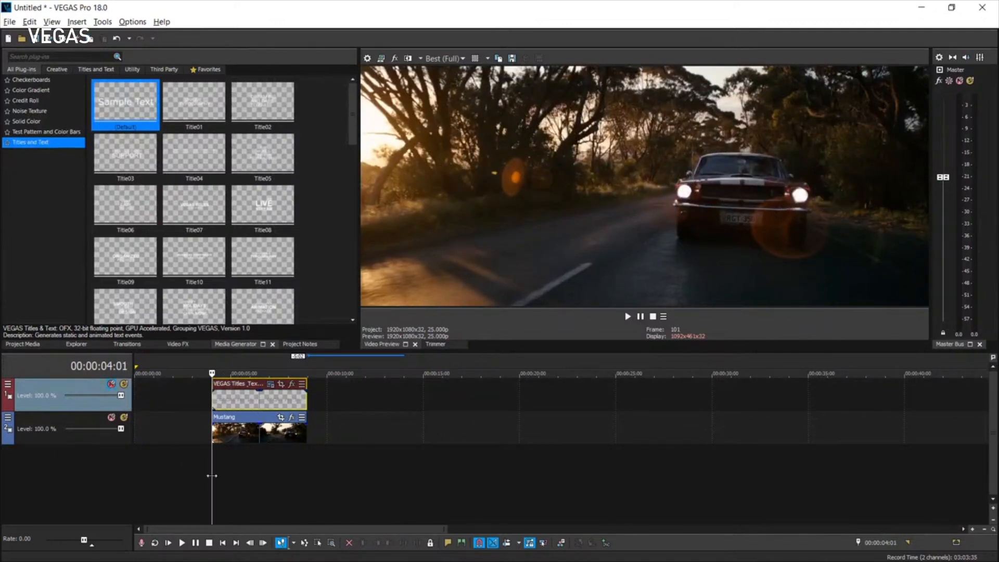
# Open Motion Tracking for the Mustang clip and place its window clear of the car in the preview
pyautogui.click(221, 431)
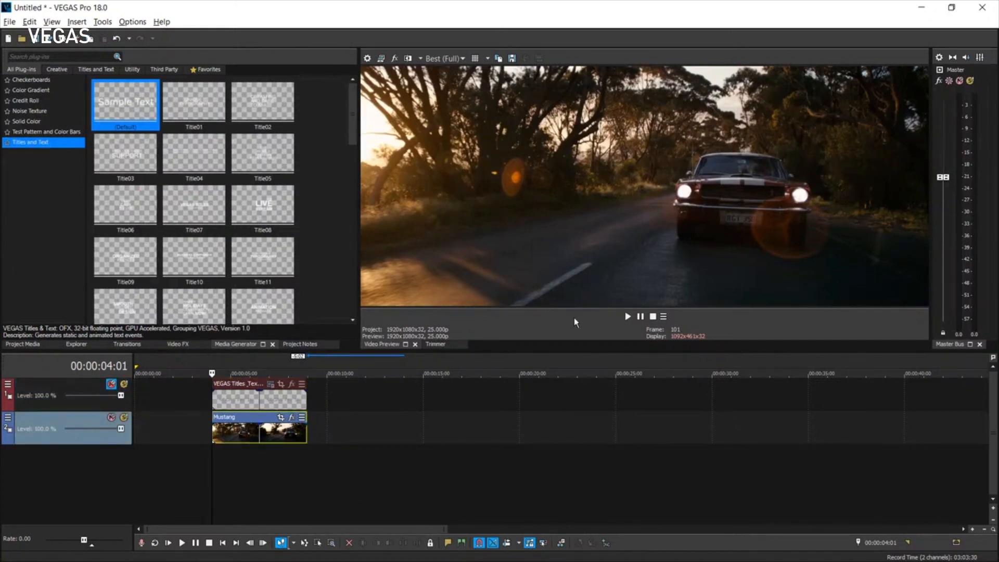
pyautogui.moveTo(304, 430)
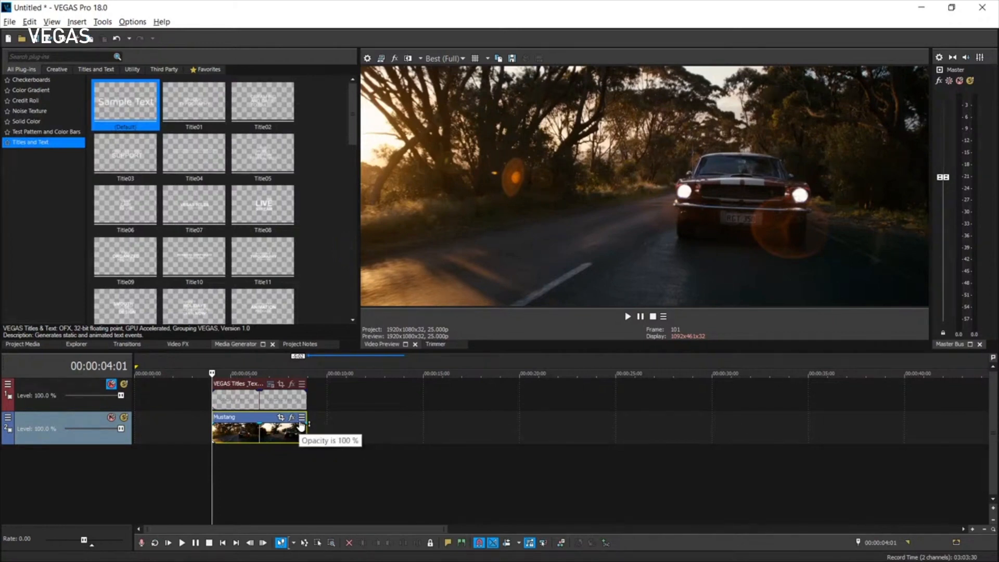
pyautogui.click(301, 417)
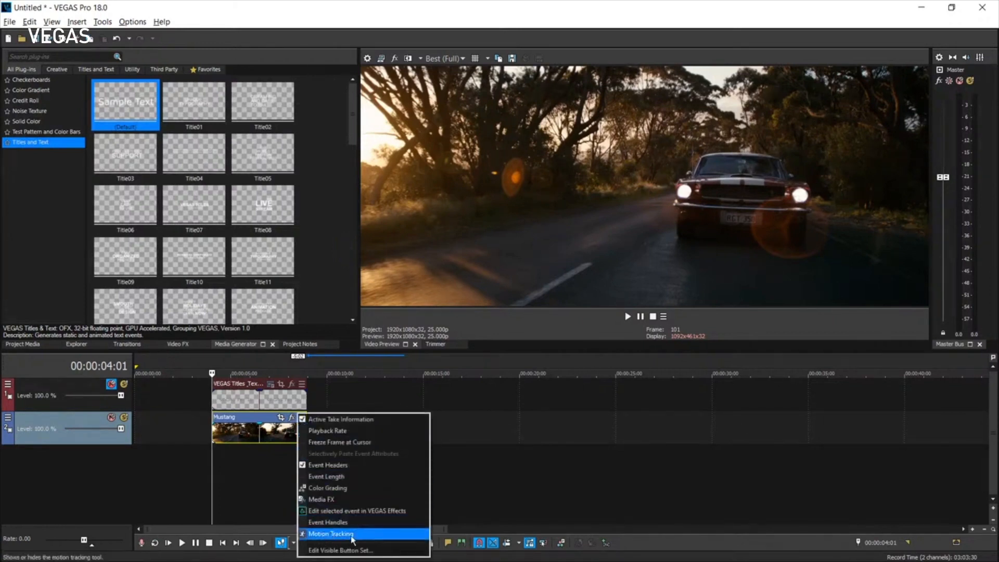
pyautogui.click(327, 533)
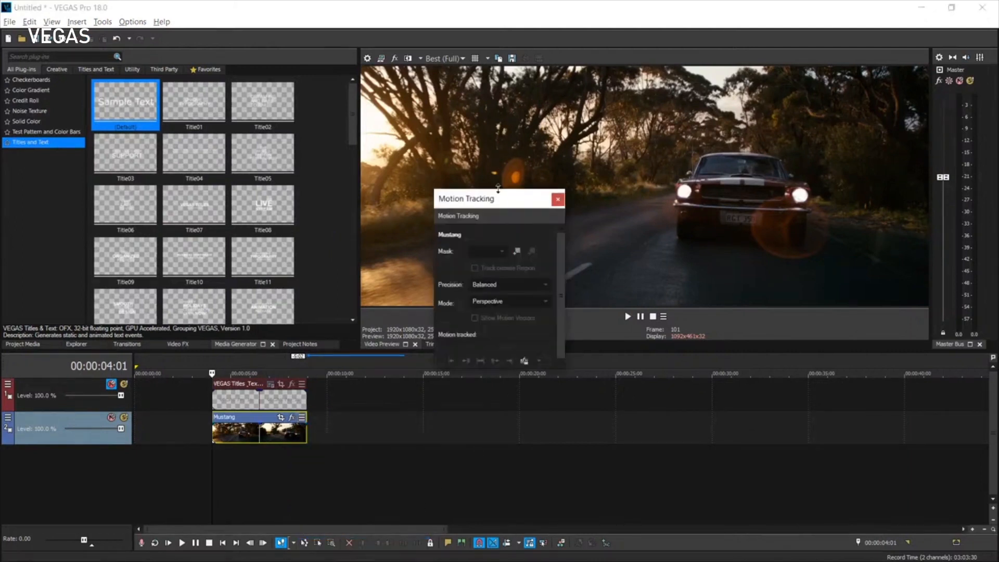
pyautogui.moveTo(497, 202); pyautogui.dragTo(428, 224)
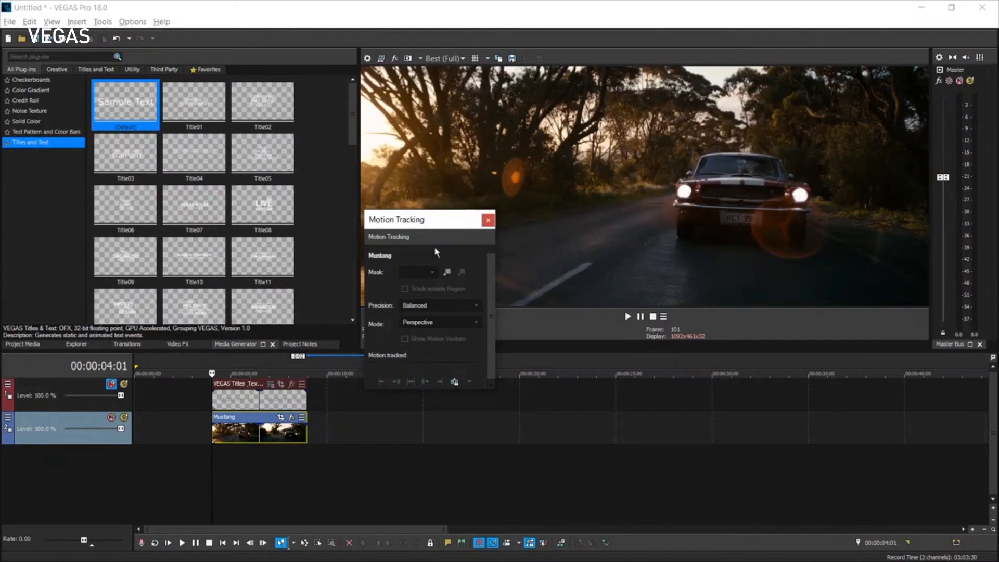
pyautogui.moveTo(432, 219); pyautogui.dragTo(422, 212)
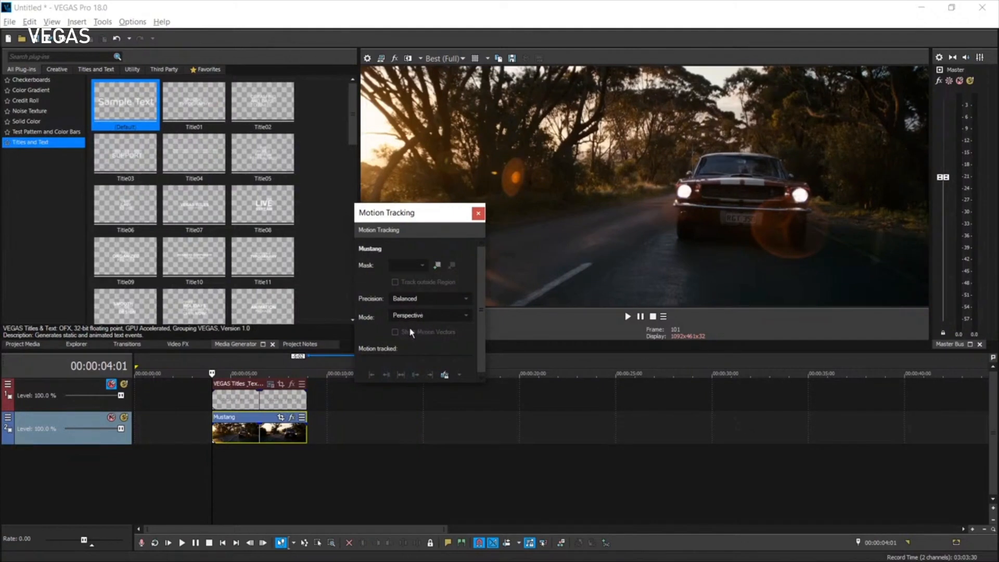
# Add a mask region and fit its four corners to the front of the car between the two headlights
pyautogui.click(436, 265)
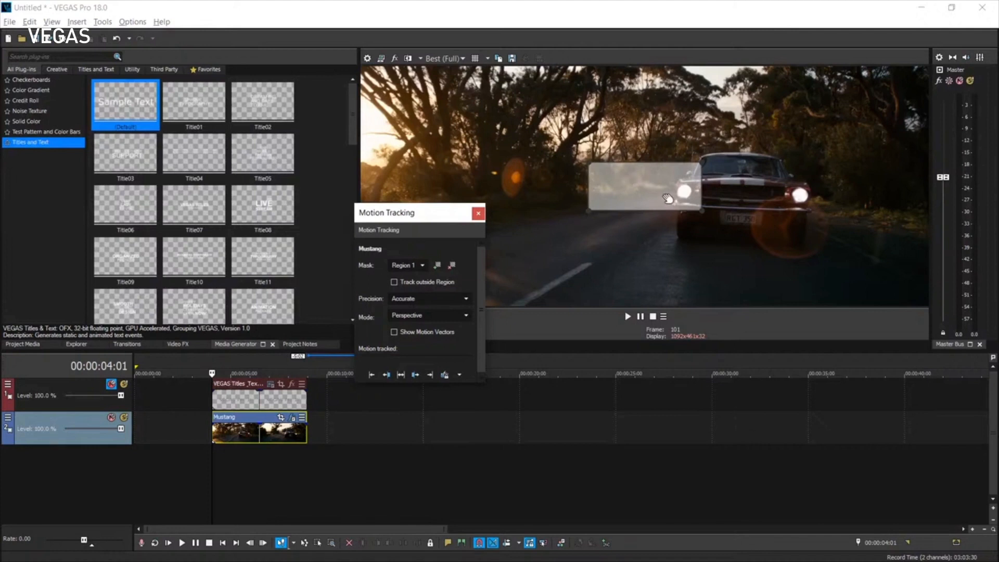
pyautogui.moveTo(637, 180); pyautogui.dragTo(731, 185)
pyautogui.moveTo(684, 215); pyautogui.dragTo(696, 200)
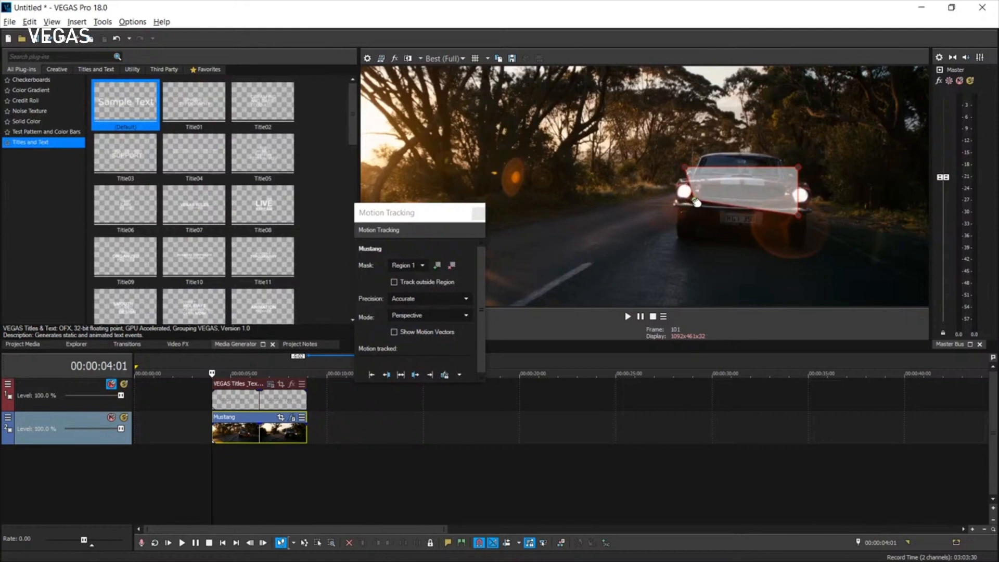
pyautogui.moveTo(800, 218); pyautogui.dragTo(792, 207)
pyautogui.moveTo(794, 172); pyautogui.dragTo(787, 182)
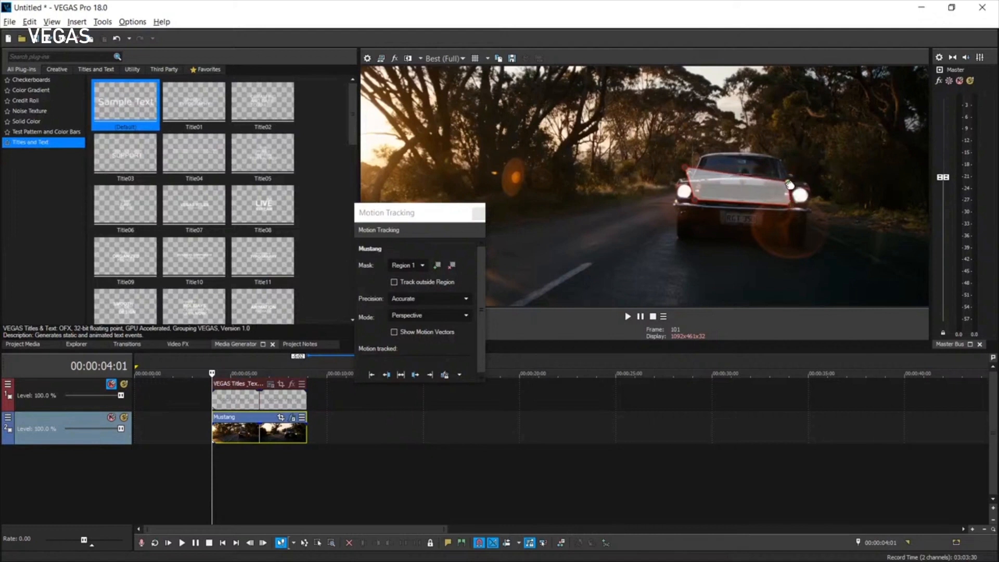
pyautogui.moveTo(684, 173); pyautogui.dragTo(699, 180)
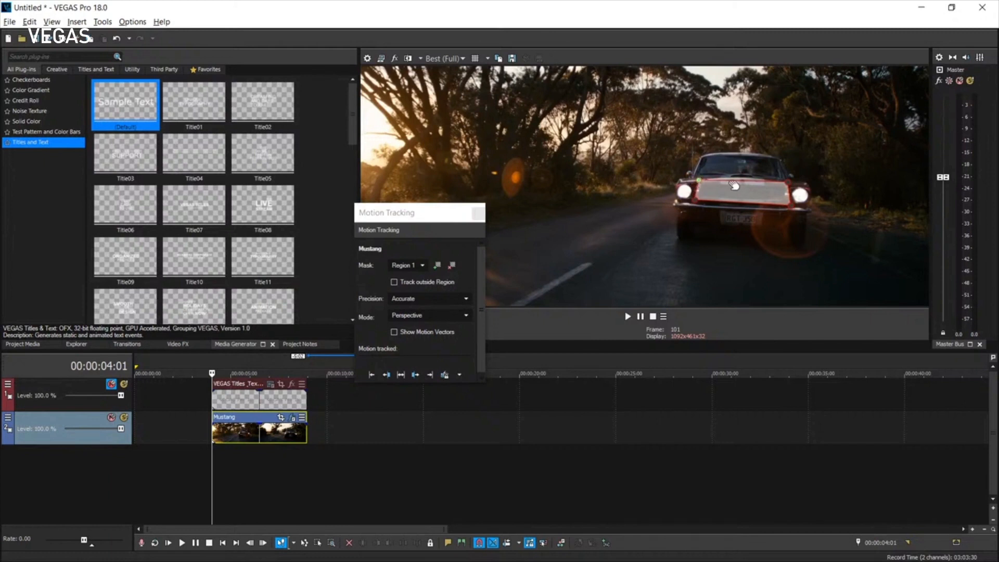
pyautogui.click(789, 182)
pyautogui.click(790, 204)
pyautogui.moveTo(791, 205); pyautogui.dragTo(788, 203)
pyautogui.click(697, 203)
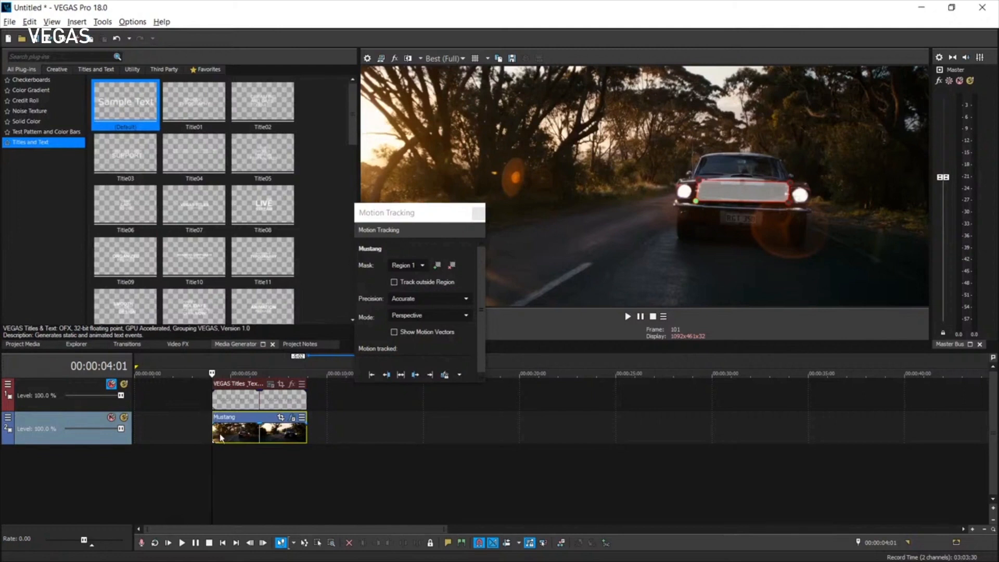
# Track the masked region through the whole Mustang clip and play the clip to check that the mask follows the car
pyautogui.click(401, 374)
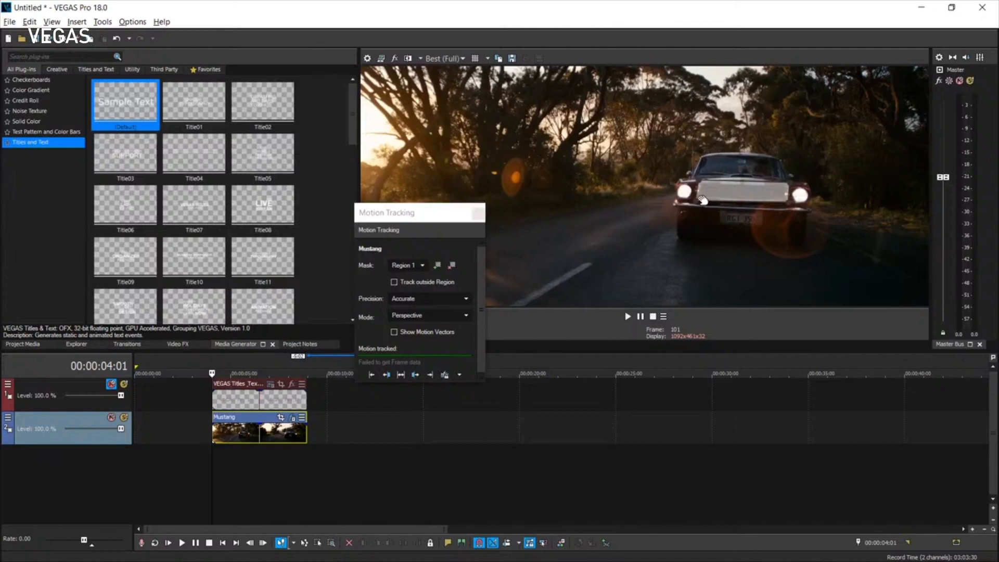
pyautogui.click(628, 317)
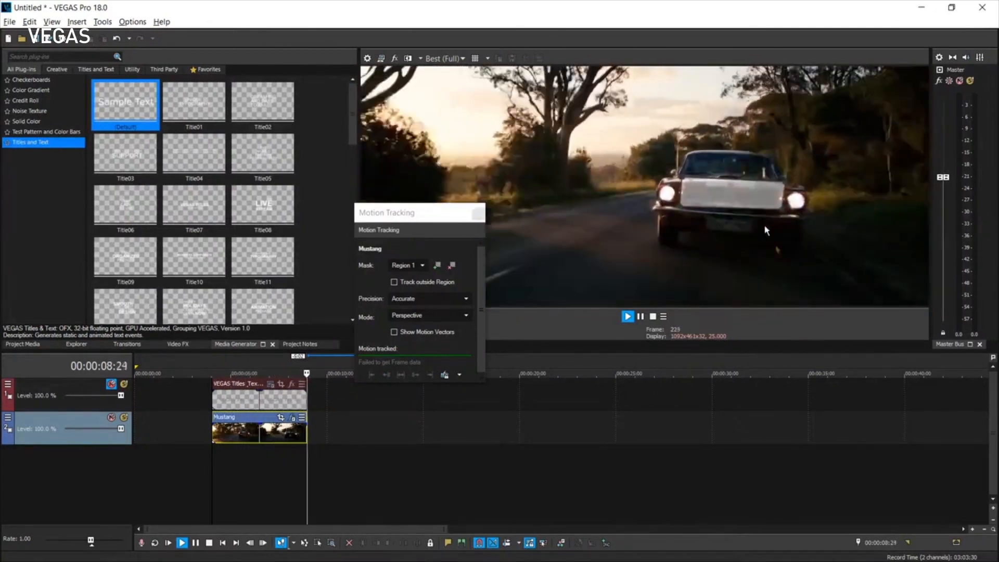
pyautogui.click(654, 317)
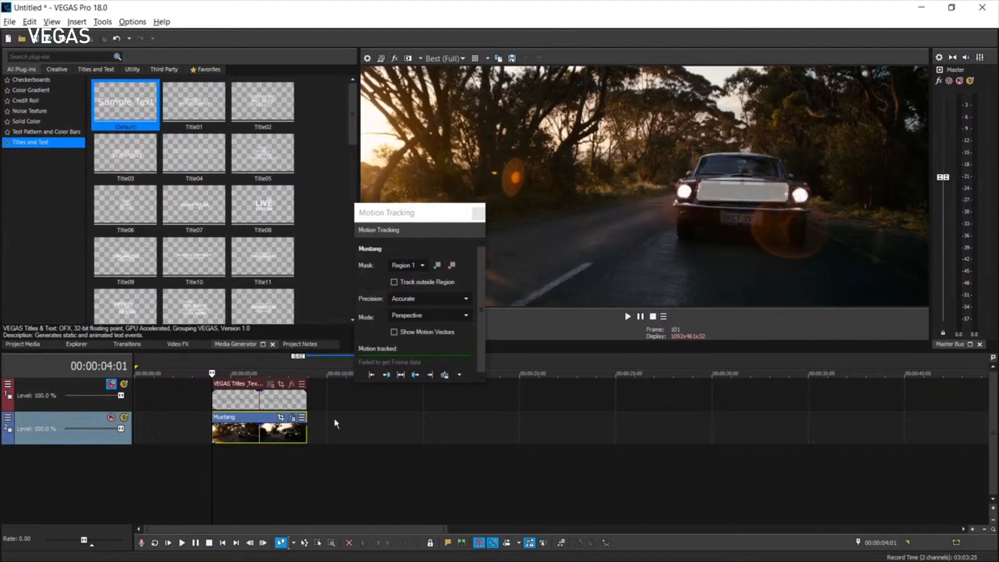
# Unmute the title track, close Motion Tracking, and preview the untracked title over the clip
pyautogui.click(111, 385)
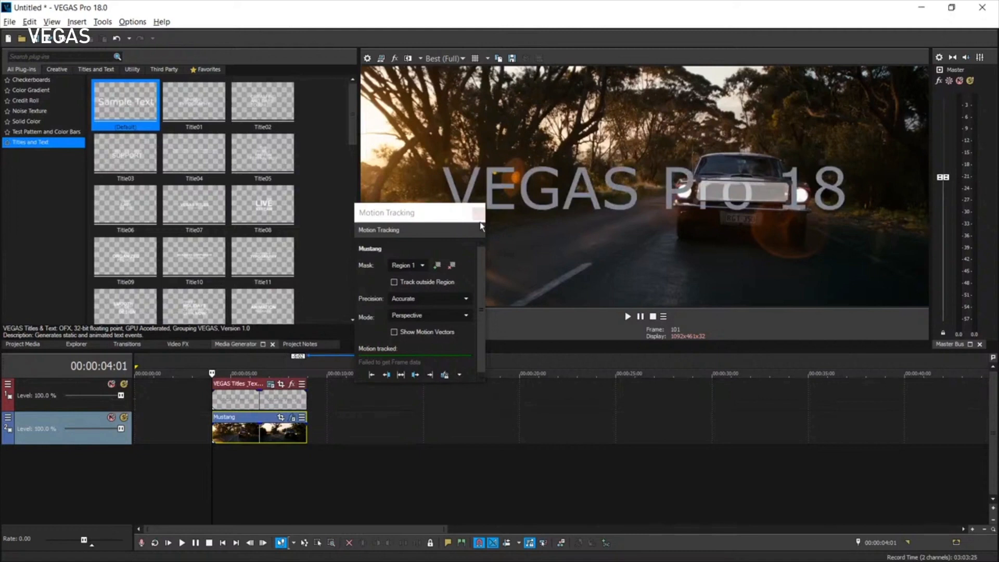
pyautogui.click(478, 214)
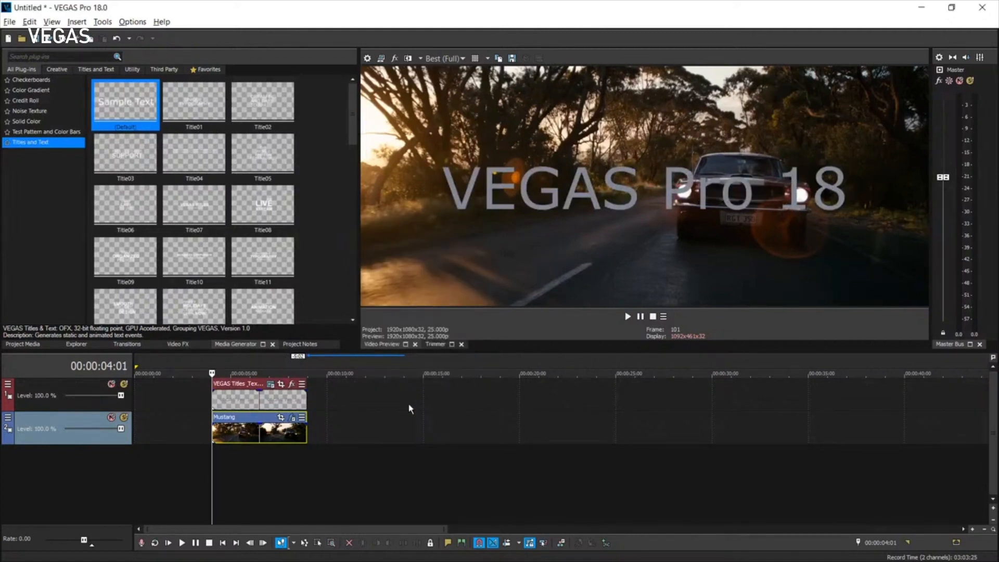
pyautogui.click(628, 317)
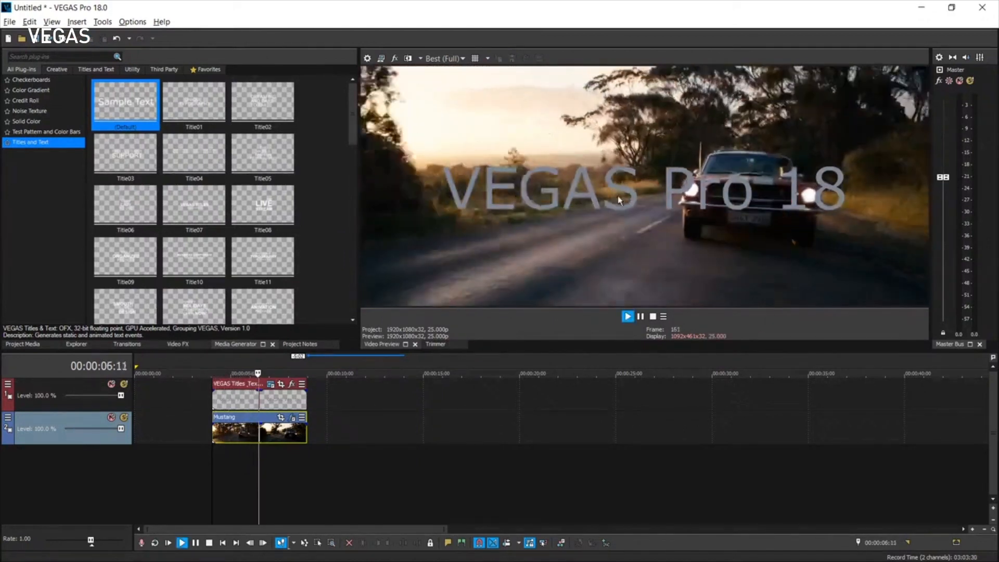
pyautogui.click(652, 317)
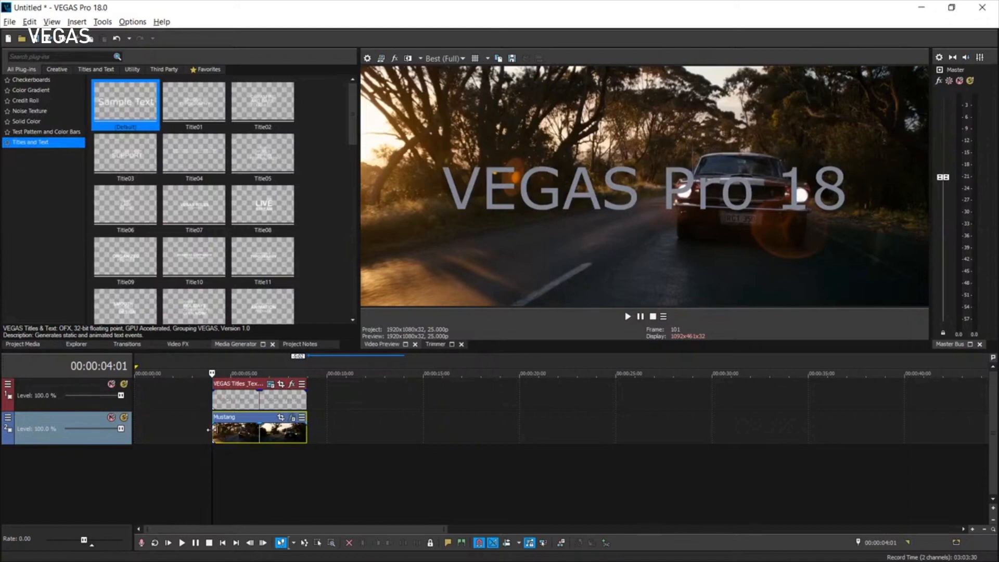
# Reopen Motion Tracking for the Mustang clip, transfer its data to the VEGAS Pro 18 title with Add PiP FX, and close it
pyautogui.click(302, 417)
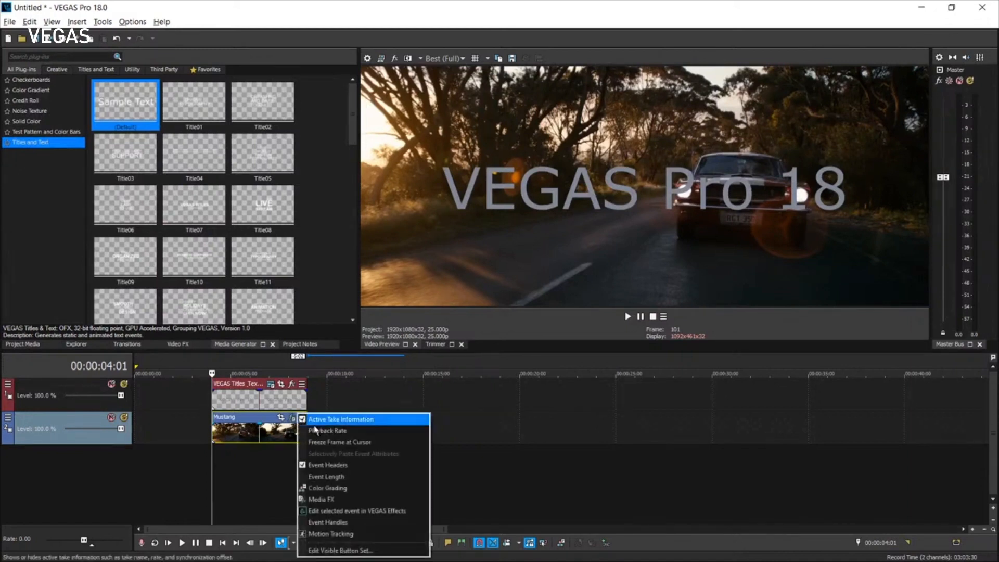
pyautogui.click(338, 534)
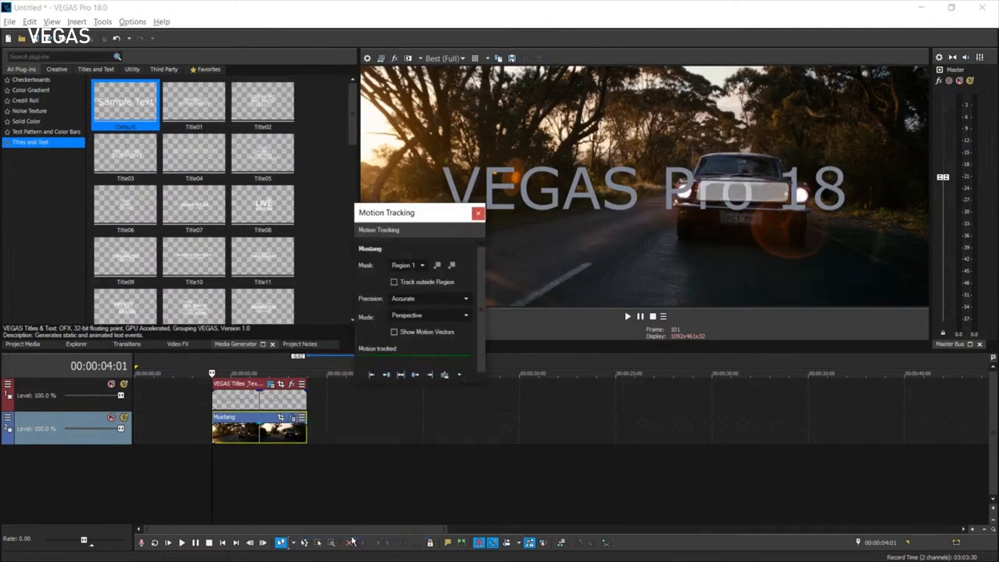
pyautogui.click(459, 376)
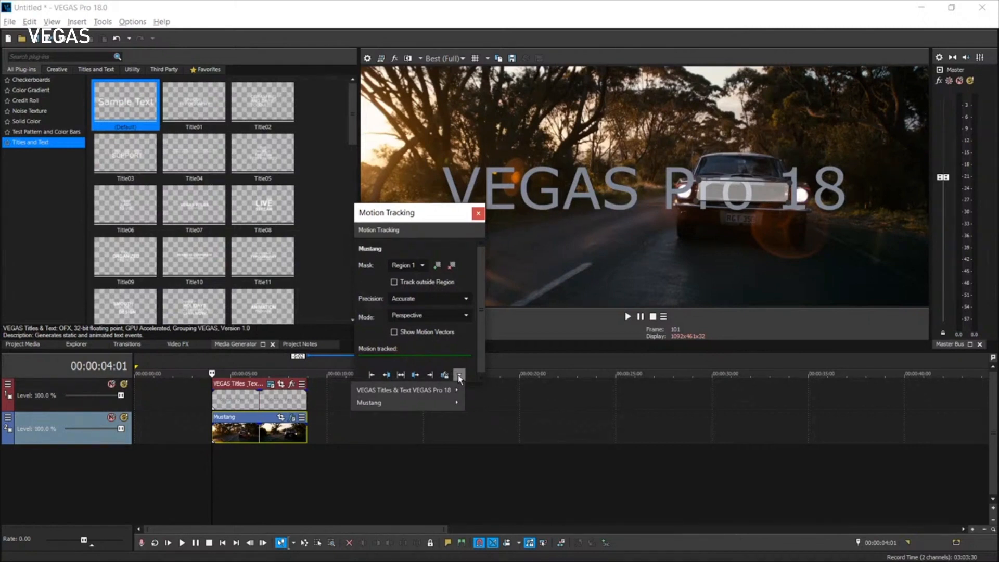
pyautogui.moveTo(373, 395)
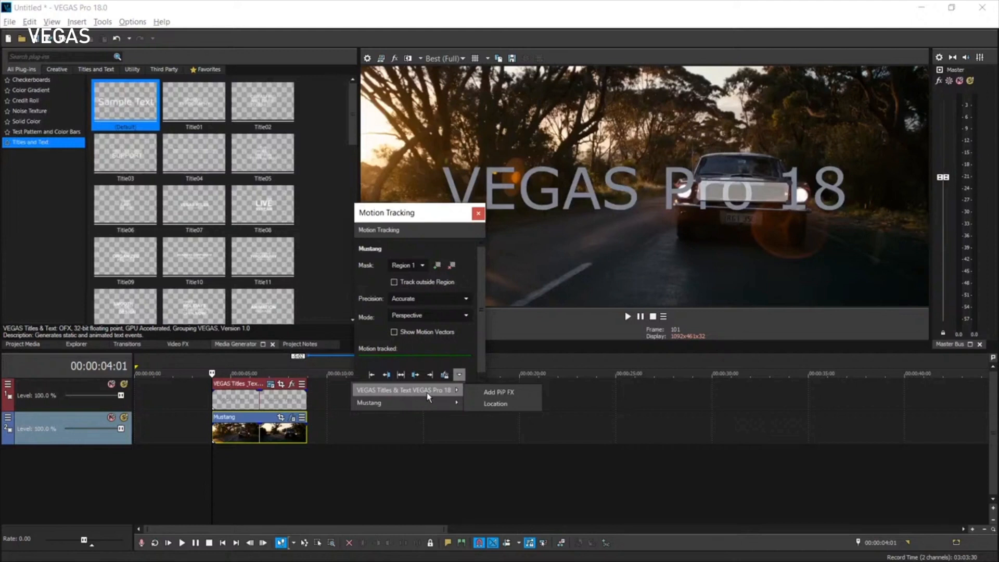
pyautogui.click(499, 393)
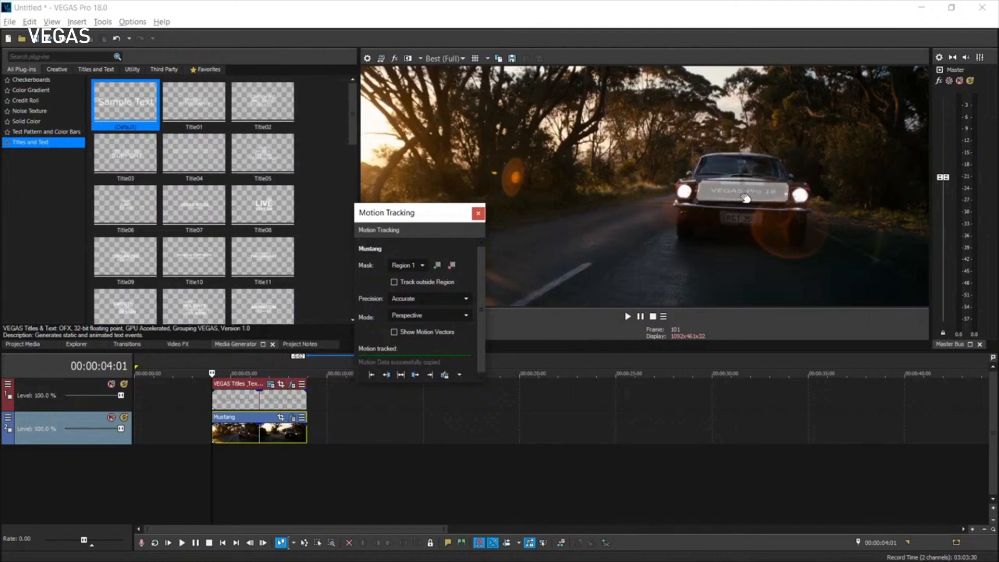
pyautogui.click(477, 217)
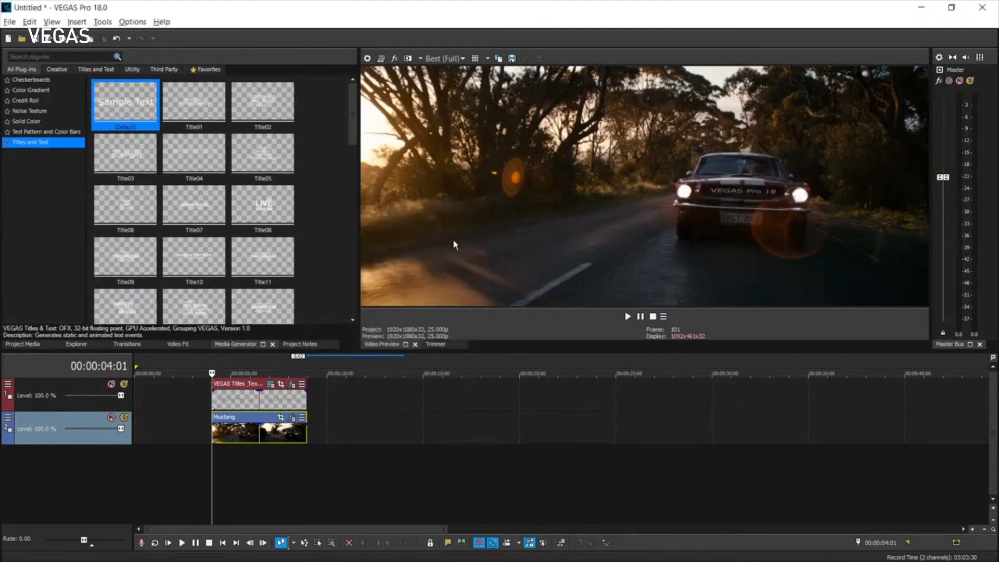
# Play the clip twice to check how the title follows the front of the car
pyautogui.click(627, 316)
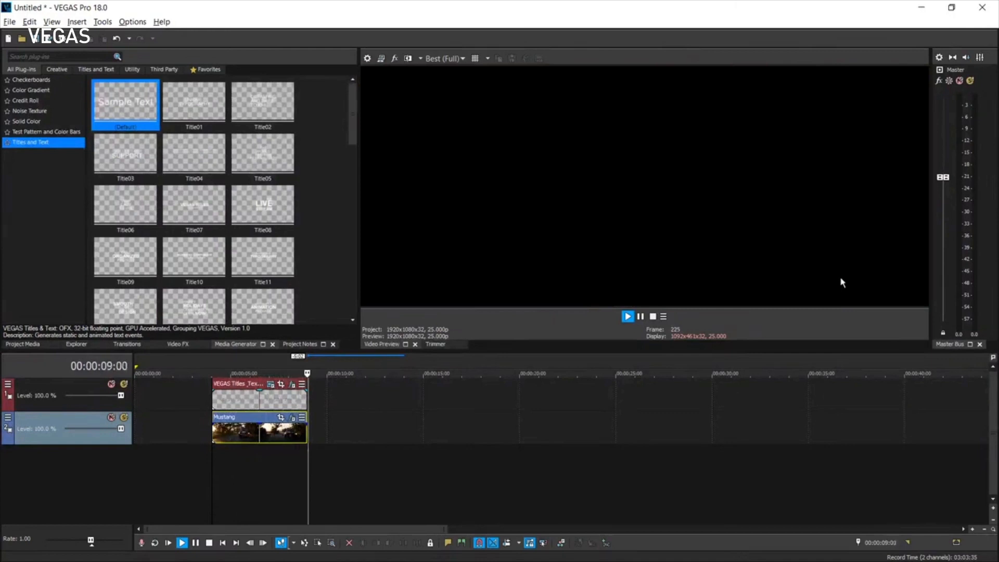
pyautogui.press('space')
pyautogui.press('space')
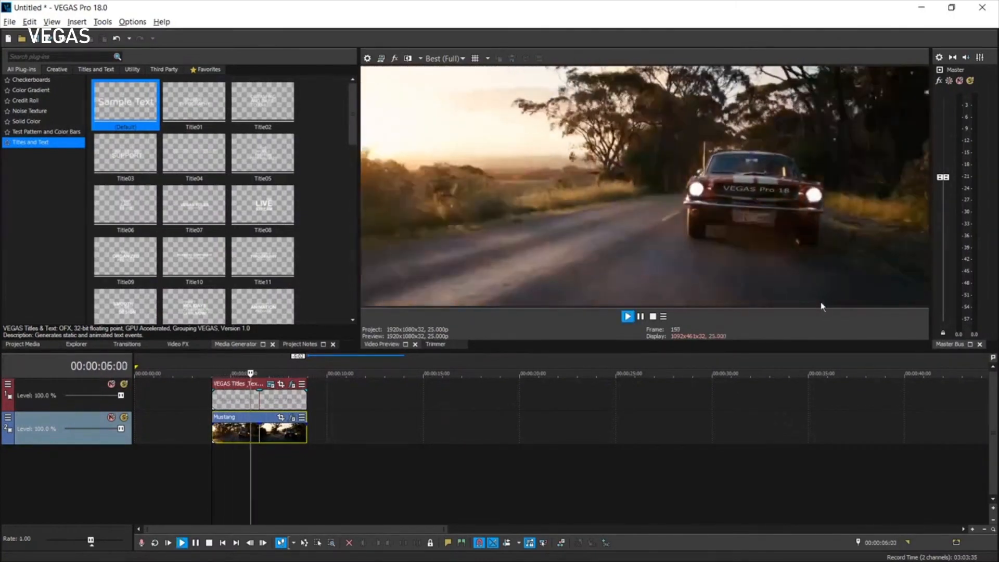
pyautogui.press('space')
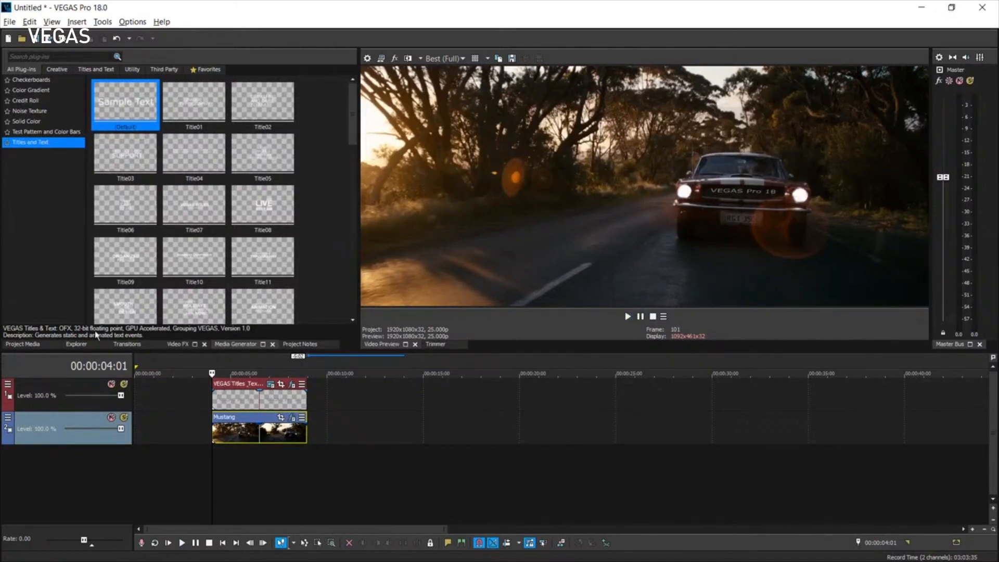
# Add VEG.PNG on a new track above the title at the clip's start and trim it to end with the Mustang clip
pyautogui.click(74, 345)
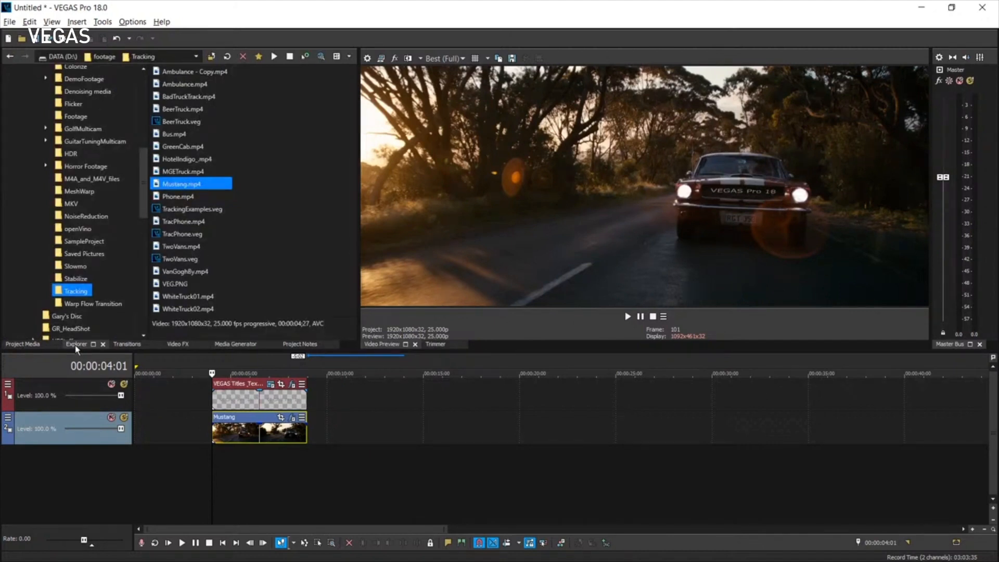
pyautogui.moveTo(169, 284); pyautogui.dragTo(219, 377)
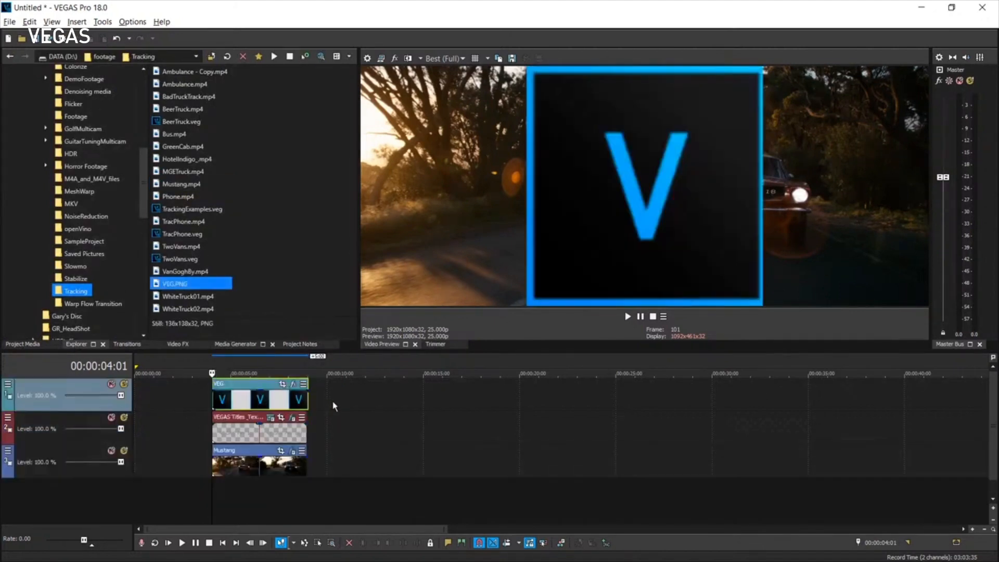
pyautogui.moveTo(307, 402); pyautogui.dragTo(302, 401)
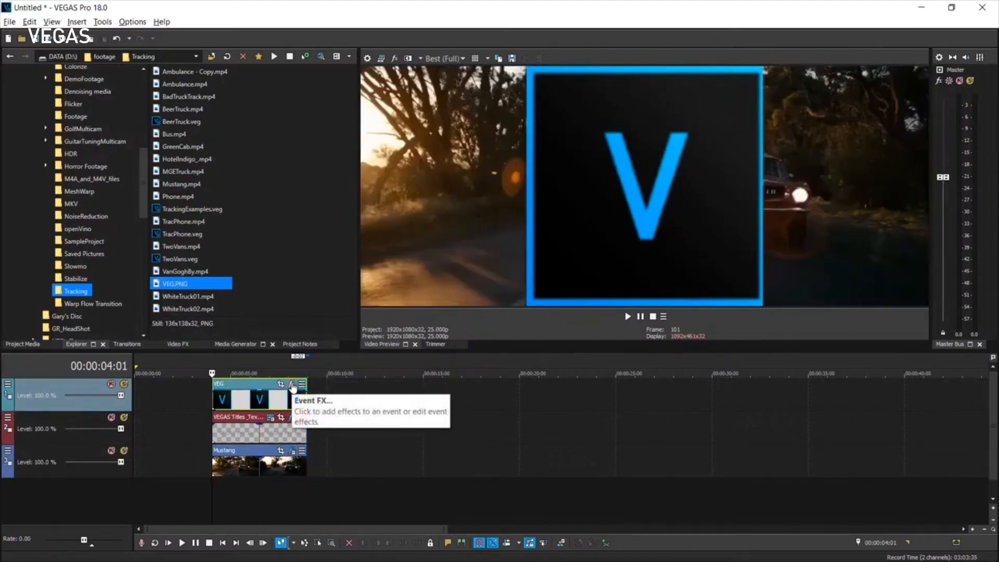
# Add the VEGAS Bézier Masking effect to the VEG logo event and set Mask 1's type to Oval
pyautogui.click(291, 385)
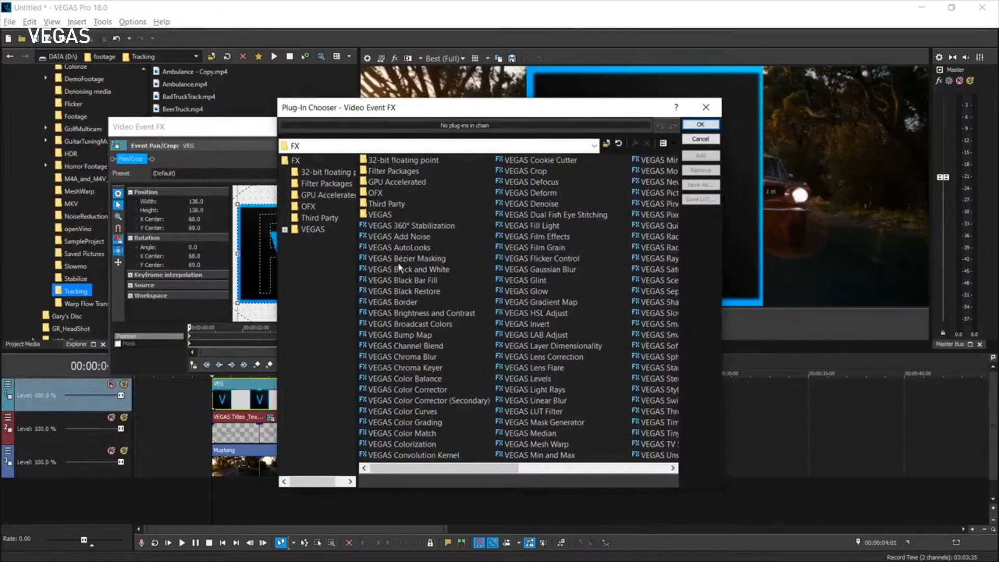
pyautogui.doubleClick(401, 259)
pyautogui.click(699, 124)
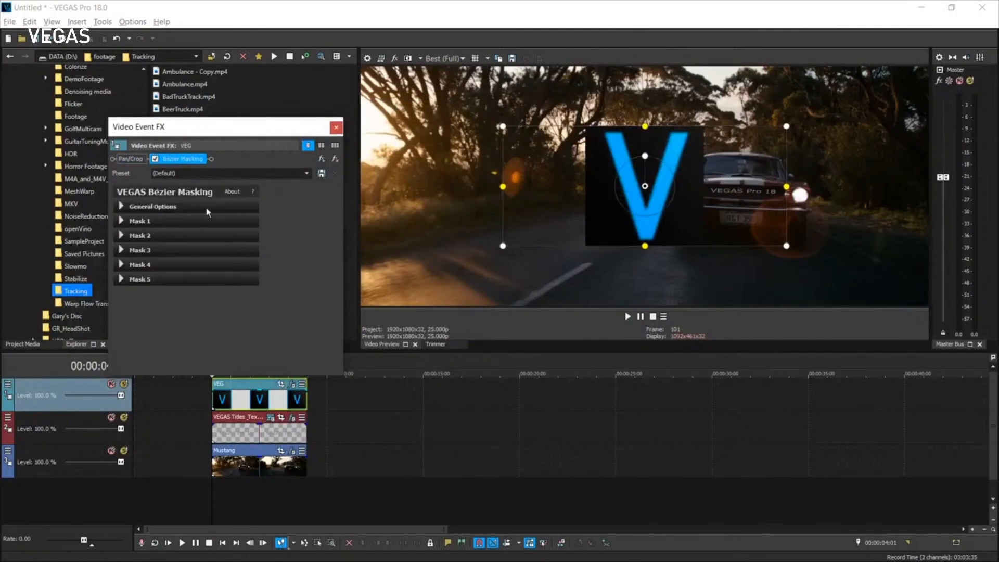
pyautogui.click(122, 221)
pyautogui.click(235, 249)
pyautogui.click(190, 259)
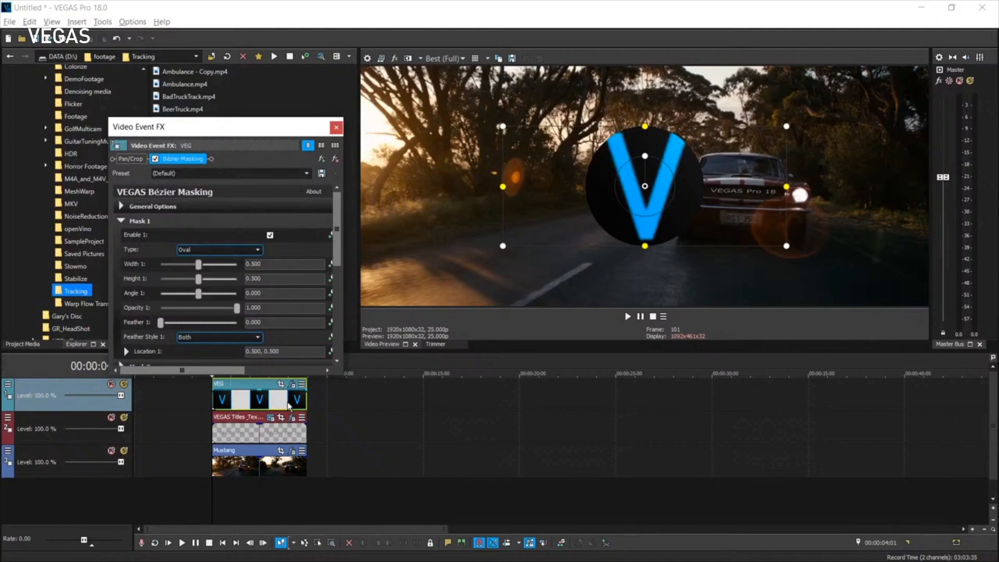
# Add Picture In Picture to the logo and fit it over the left-hand headlight at location 0.570, 0.477 and scale 0.106
pyautogui.click(322, 159)
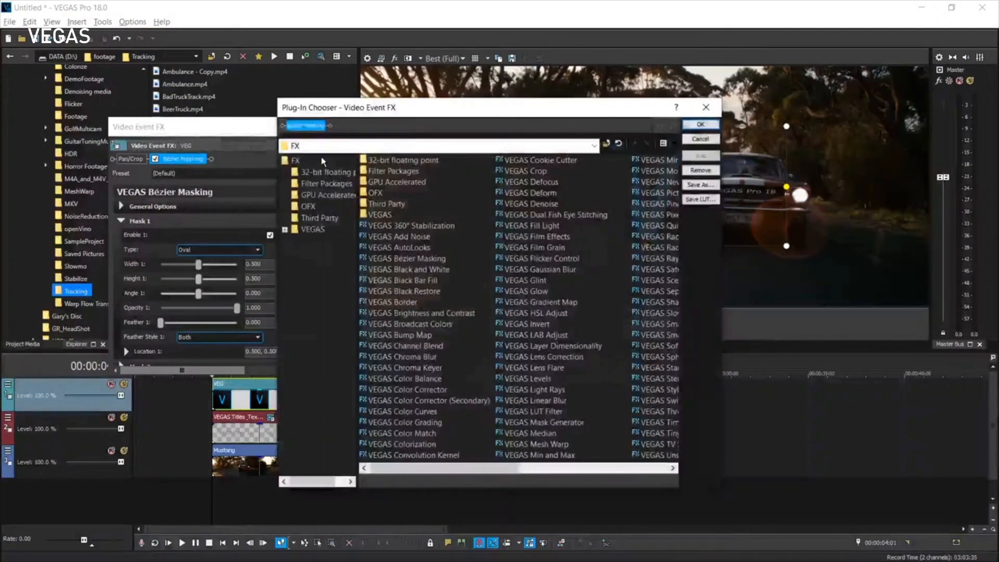
pyautogui.doubleClick(654, 196)
pyautogui.click(700, 124)
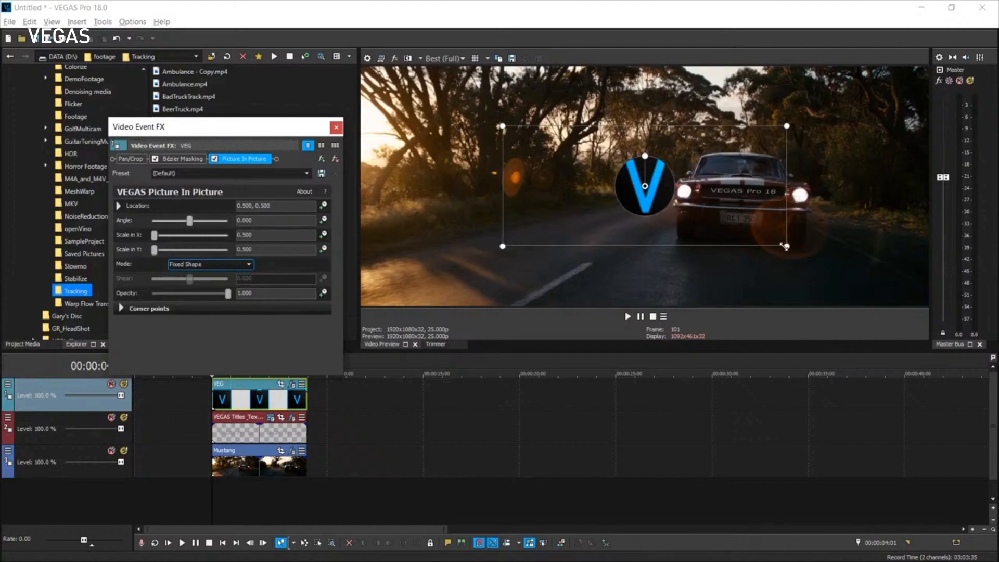
pyautogui.moveTo(713, 221); pyautogui.dragTo(753, 226)
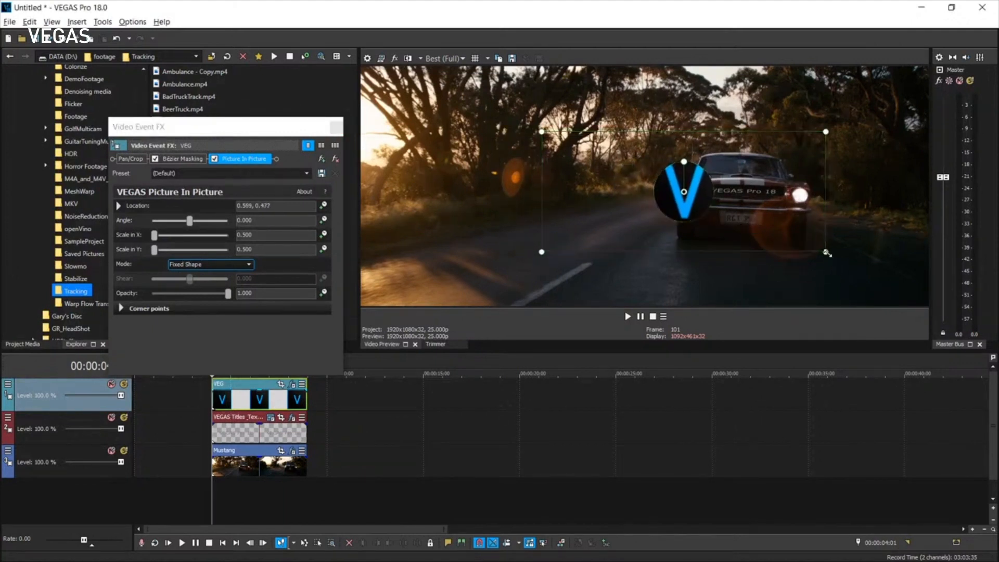
pyautogui.moveTo(826, 253); pyautogui.dragTo(701, 197)
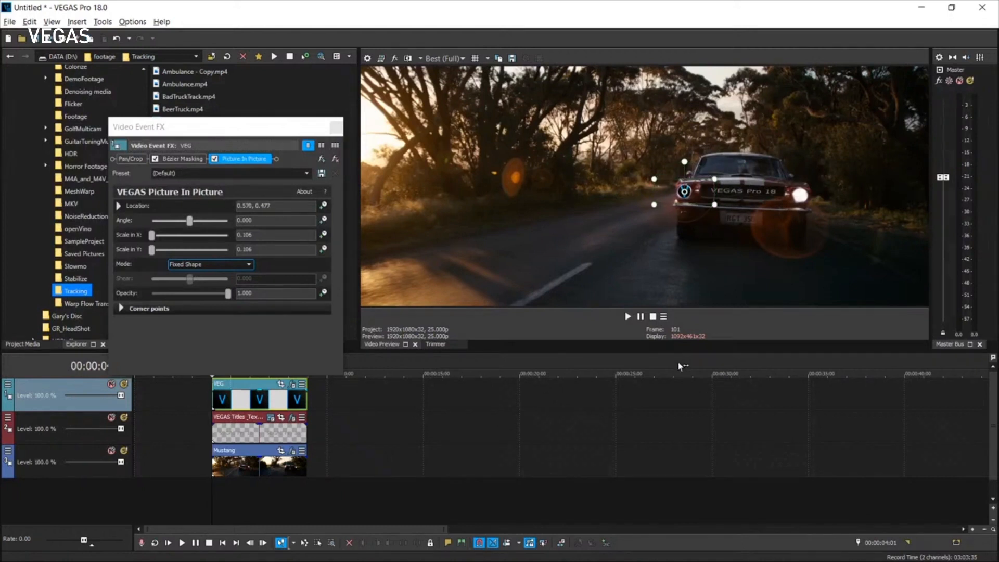
# Duplicate the VEG logo track, and select the Mustang clip with the playhead back at its start
pyautogui.rightClick(6, 407)
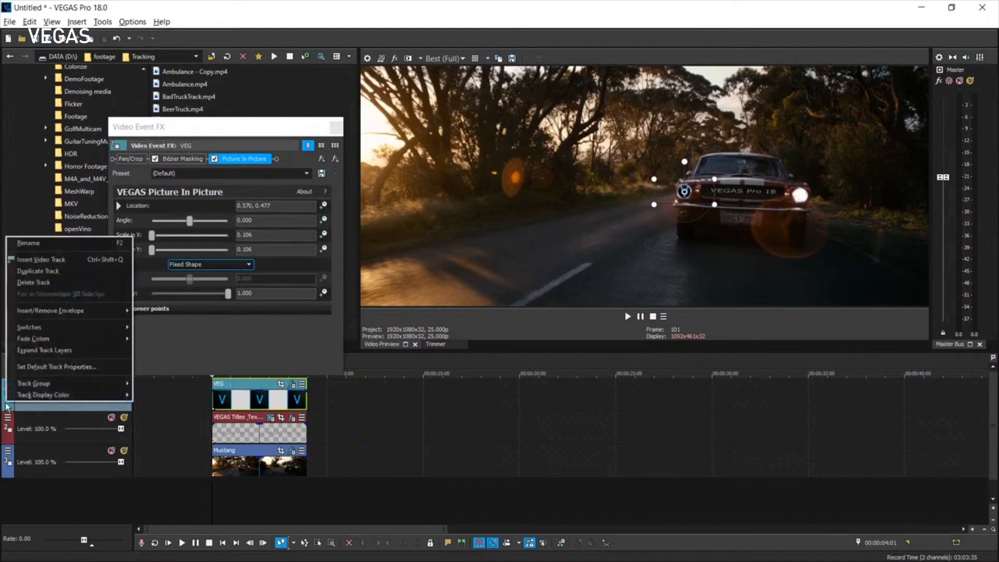
pyautogui.click(44, 275)
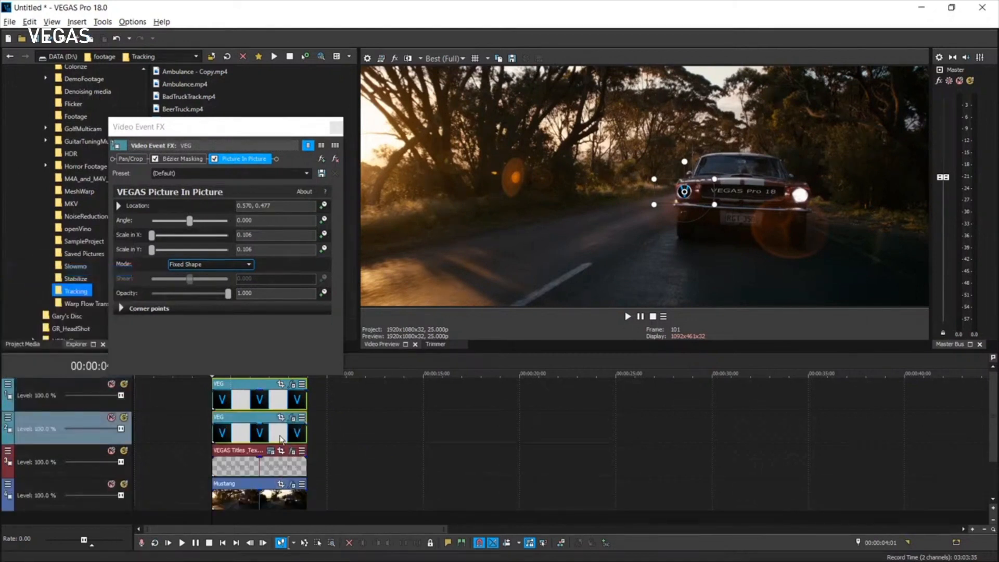
pyautogui.click(295, 425)
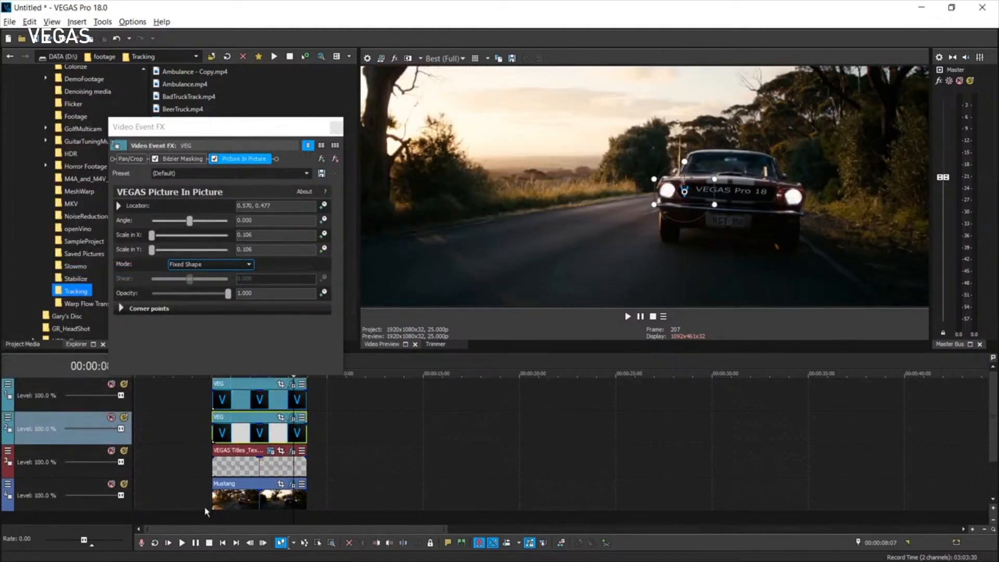
pyautogui.click(212, 497)
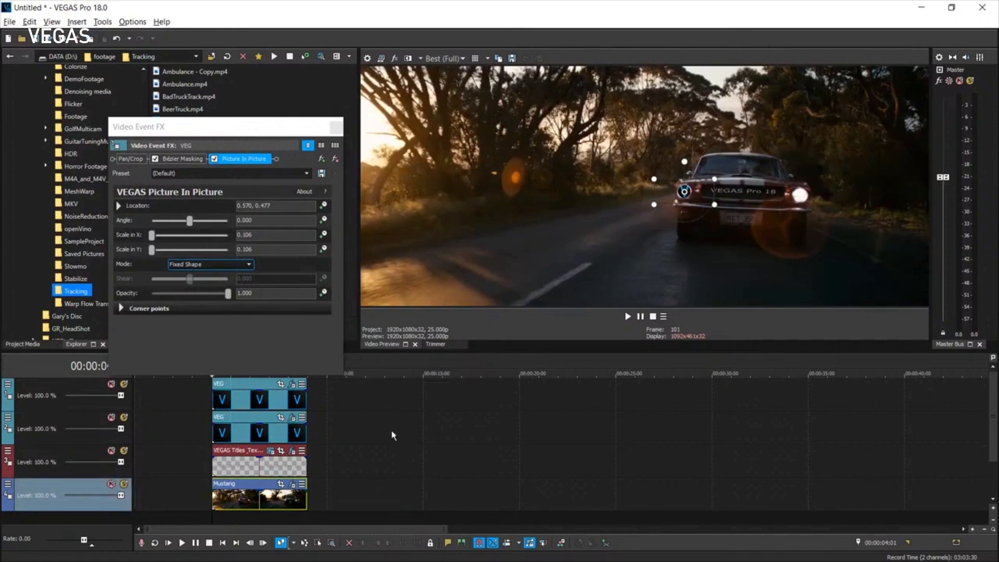
# Fit the track 2 VEG logo over the right-hand headlight at location 0.773, 0.462 and scale 0.119, and play the clip
pyautogui.click(293, 417)
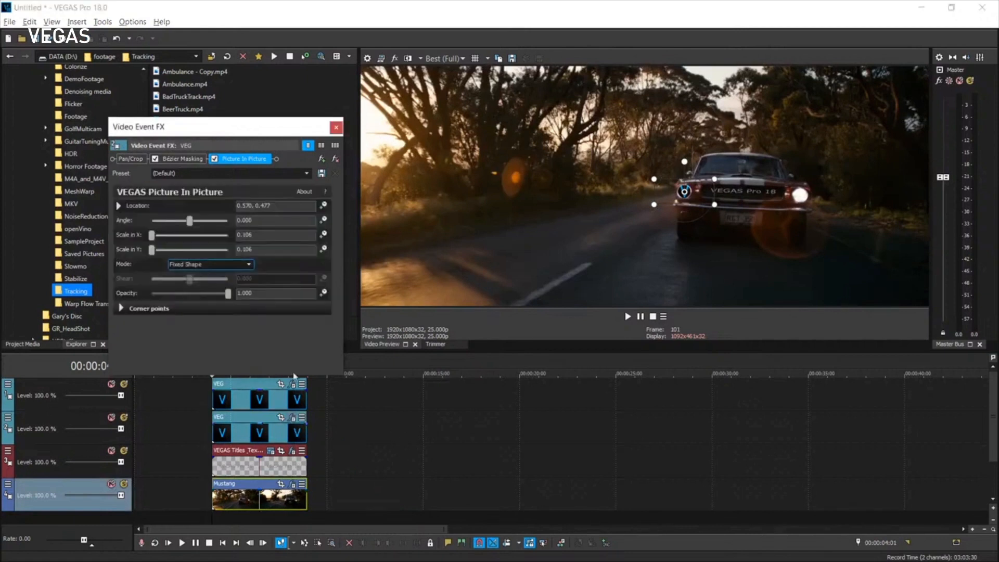
pyautogui.moveTo(698, 192); pyautogui.dragTo(833, 210)
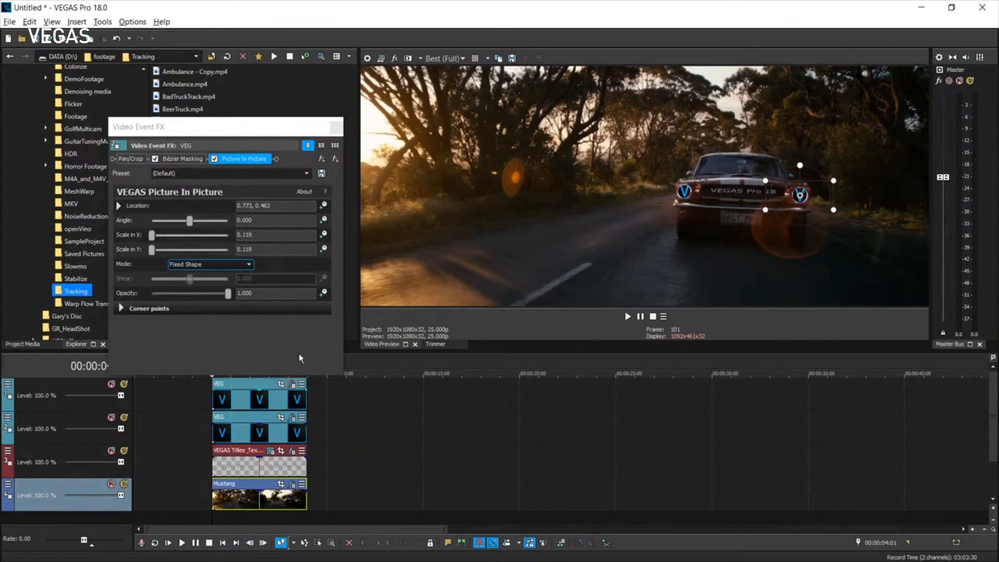
pyautogui.click(336, 129)
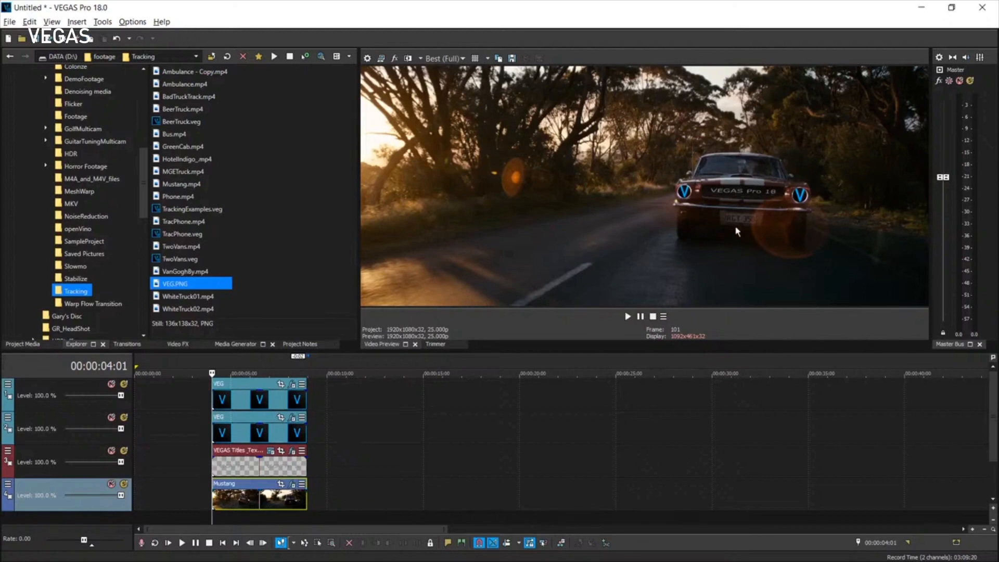
pyautogui.click(627, 317)
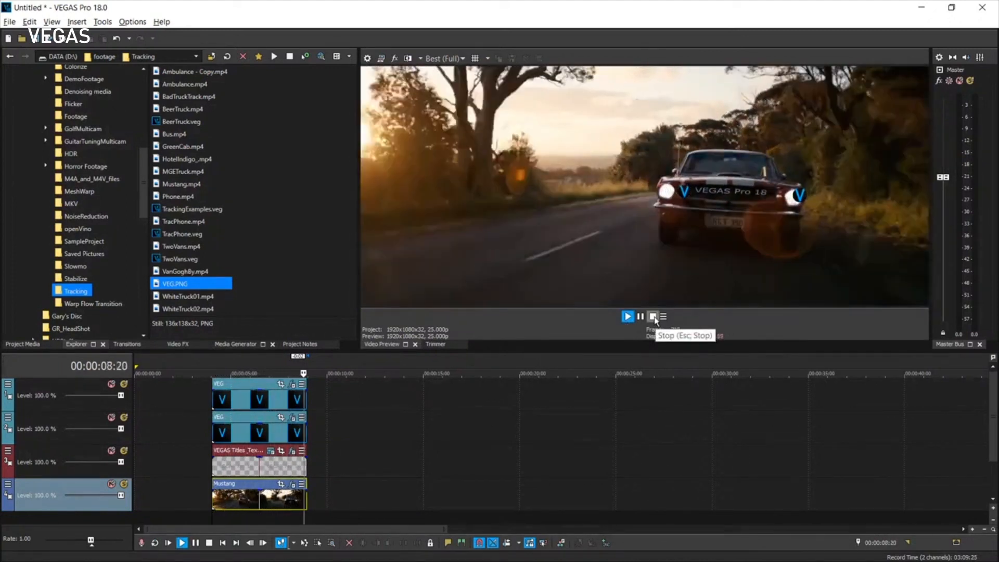
pyautogui.click(653, 316)
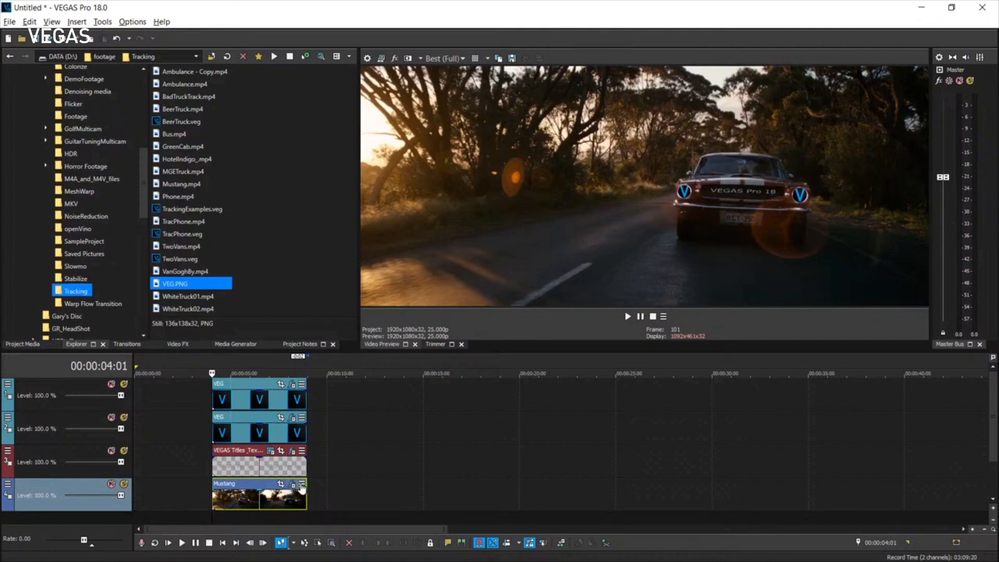
# Copy the Mustang clip's Region 1 motion tracking data to the Picture In Picture effect of both VEG logos and play the result
pyautogui.click(302, 483)
pyautogui.click(334, 456)
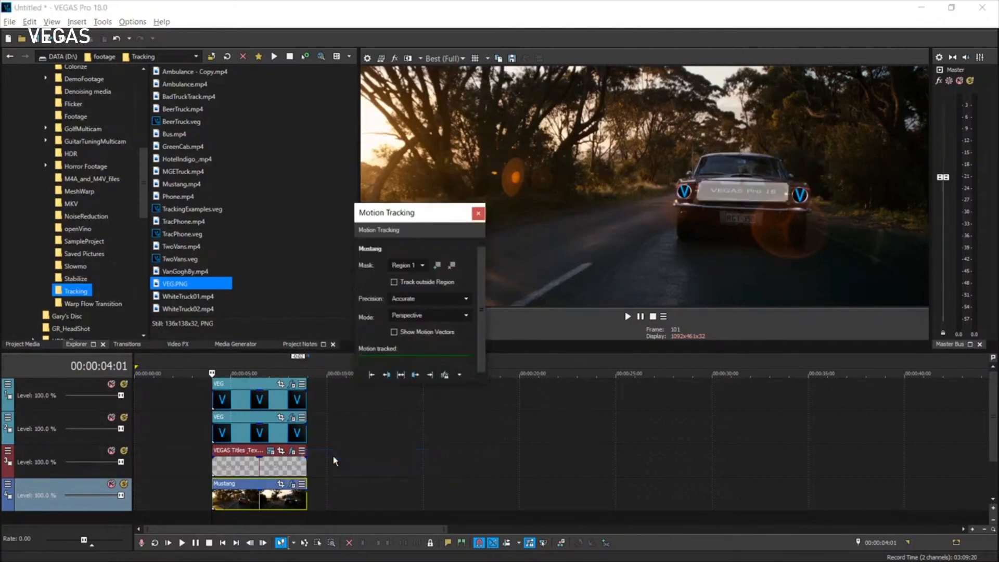
pyautogui.click(459, 375)
pyautogui.moveTo(375, 394)
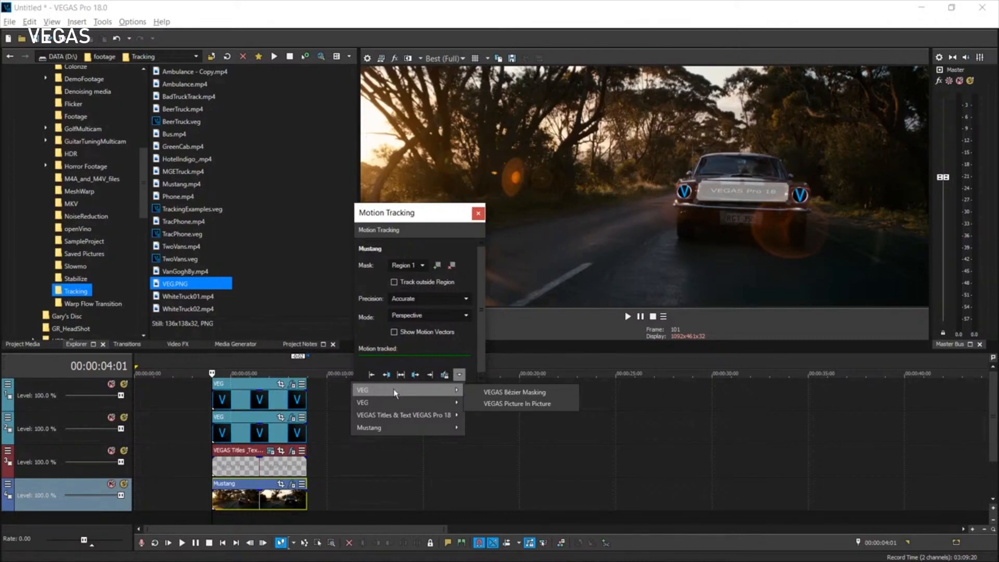
pyautogui.click(500, 405)
pyautogui.click(460, 375)
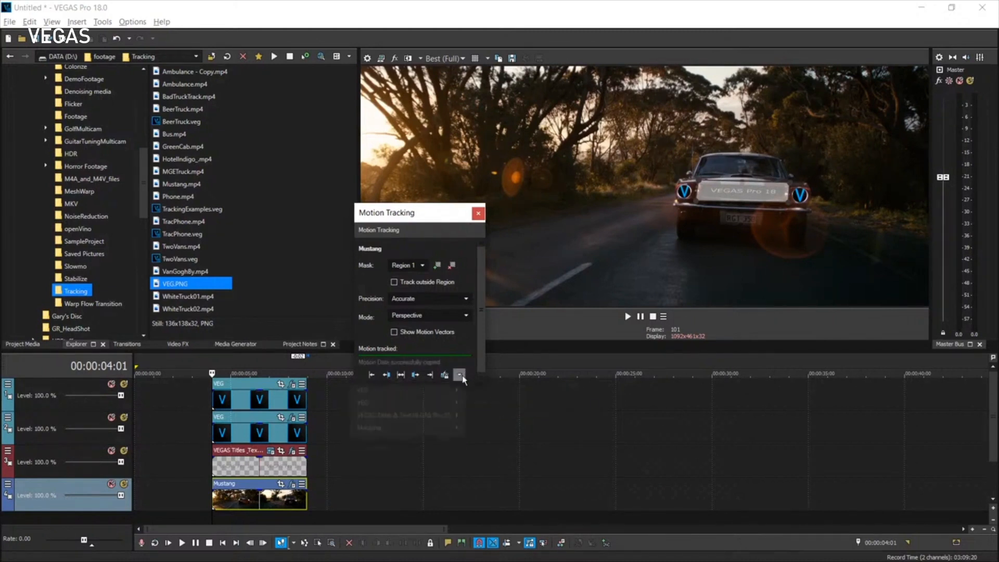
pyautogui.moveTo(432, 403)
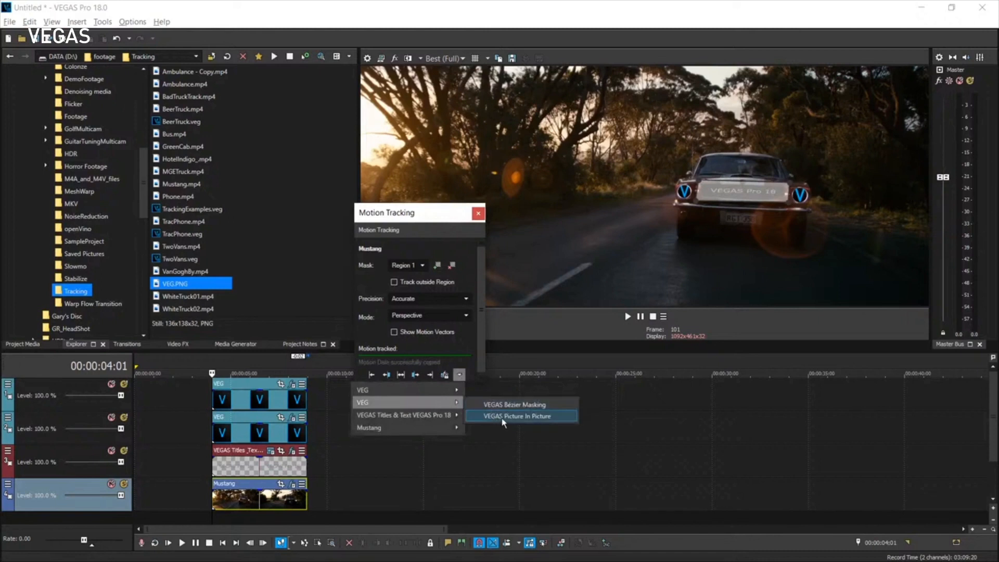
pyautogui.click(502, 418)
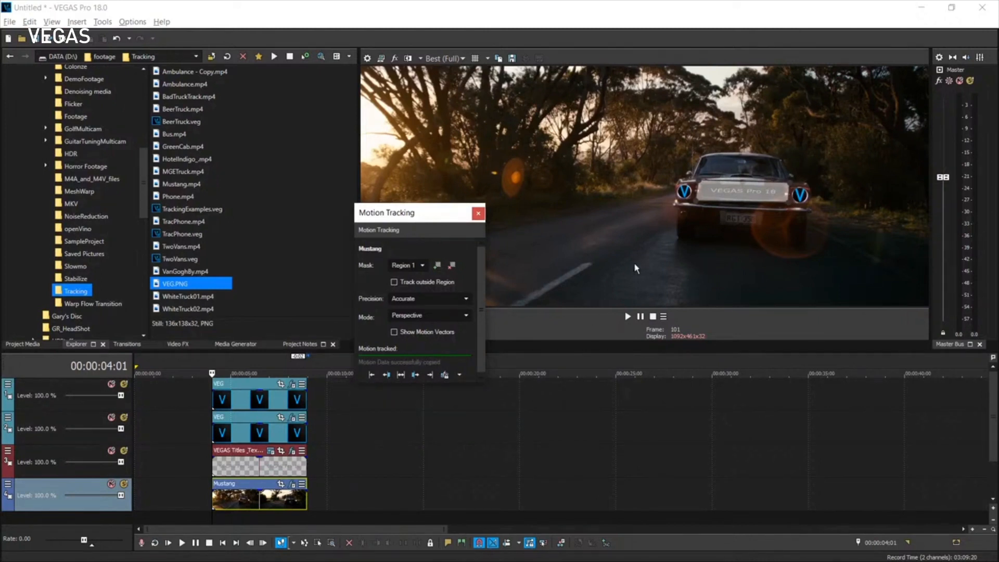
pyautogui.click(478, 213)
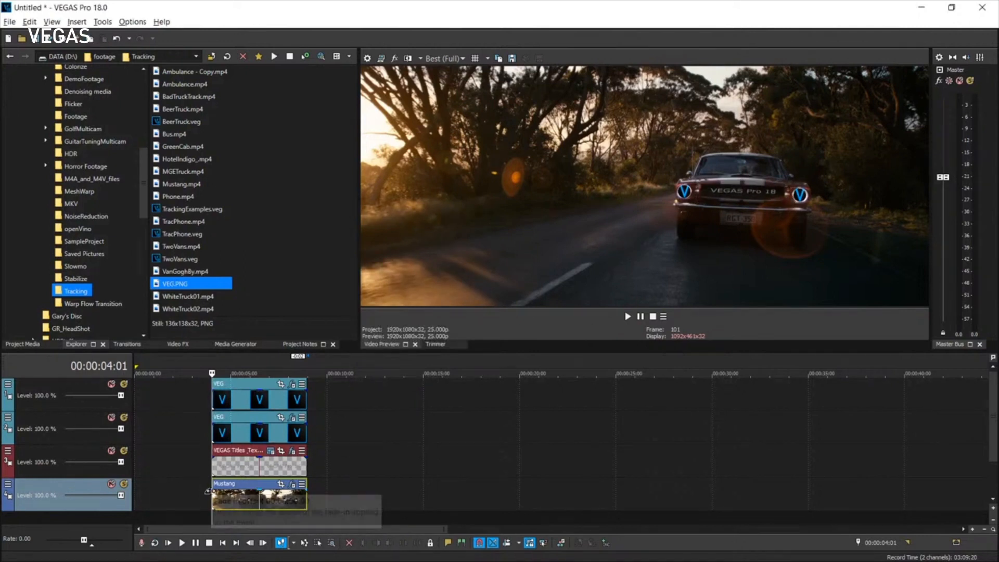
pyautogui.click(628, 316)
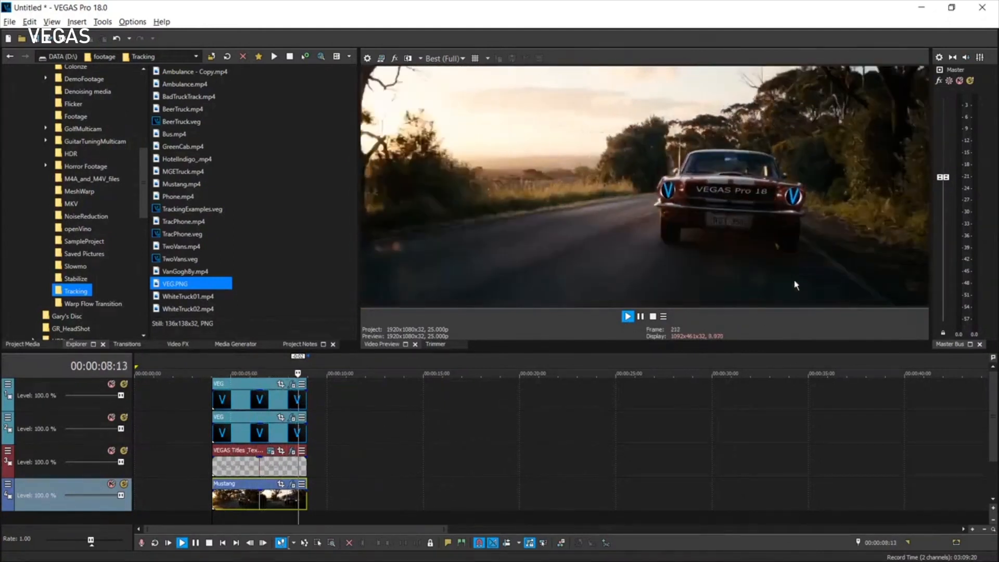
pyautogui.click(653, 317)
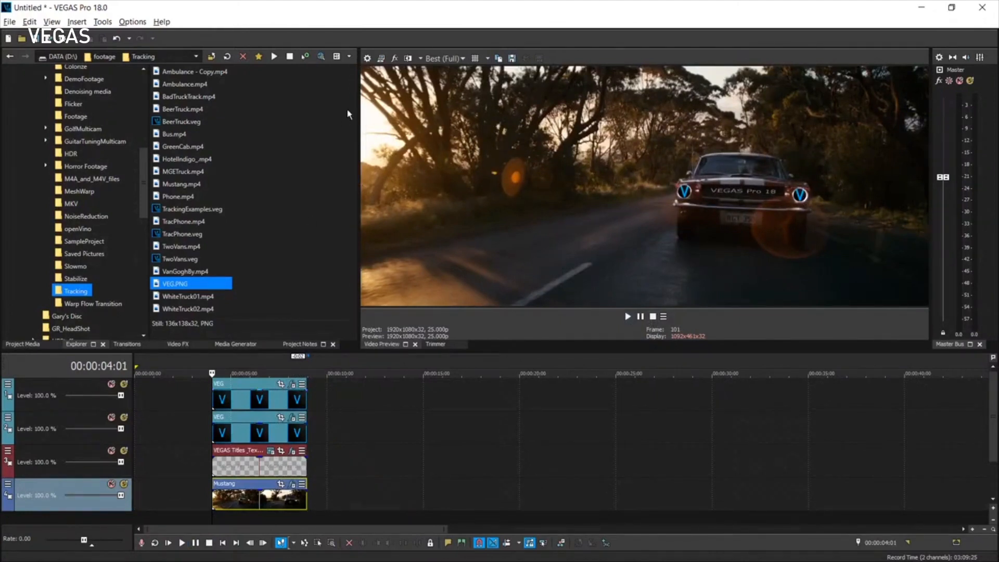
# Set the video preview quality to Preview (Auto) and play the tracked Mustang clip from its start
pyautogui.click(444, 58)
pyautogui.moveTo(448, 82)
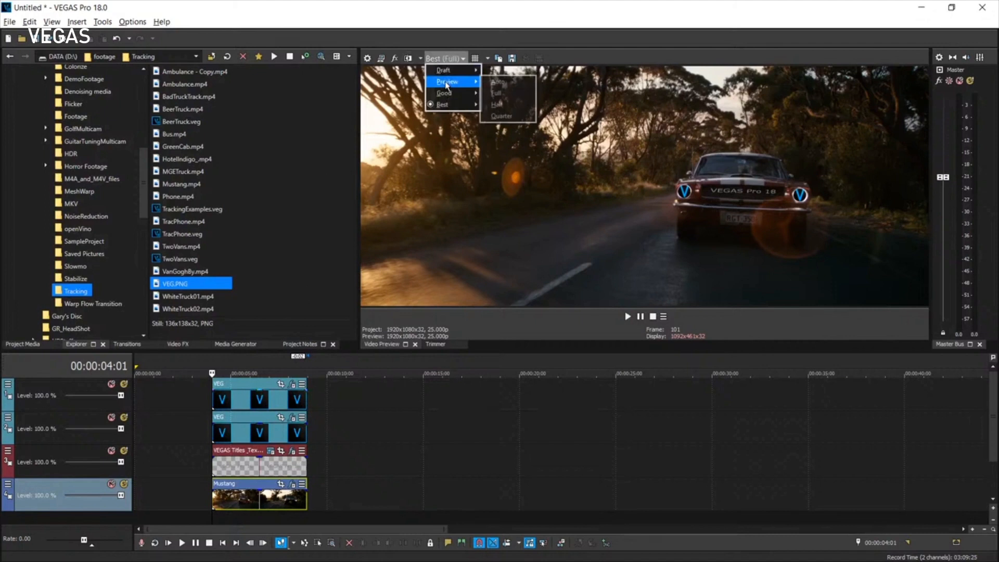
pyautogui.click(513, 83)
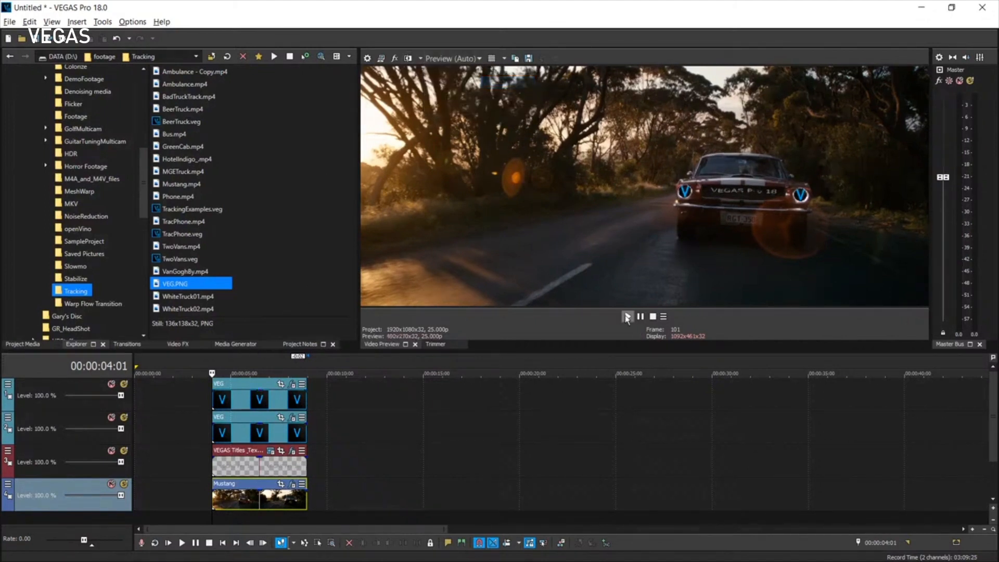
pyautogui.click(627, 317)
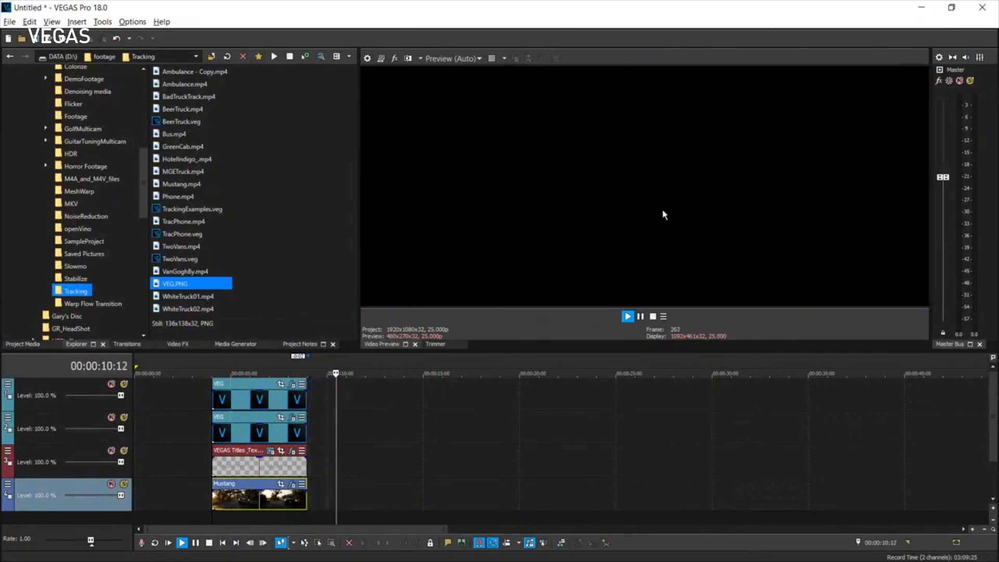
pyautogui.press('space')
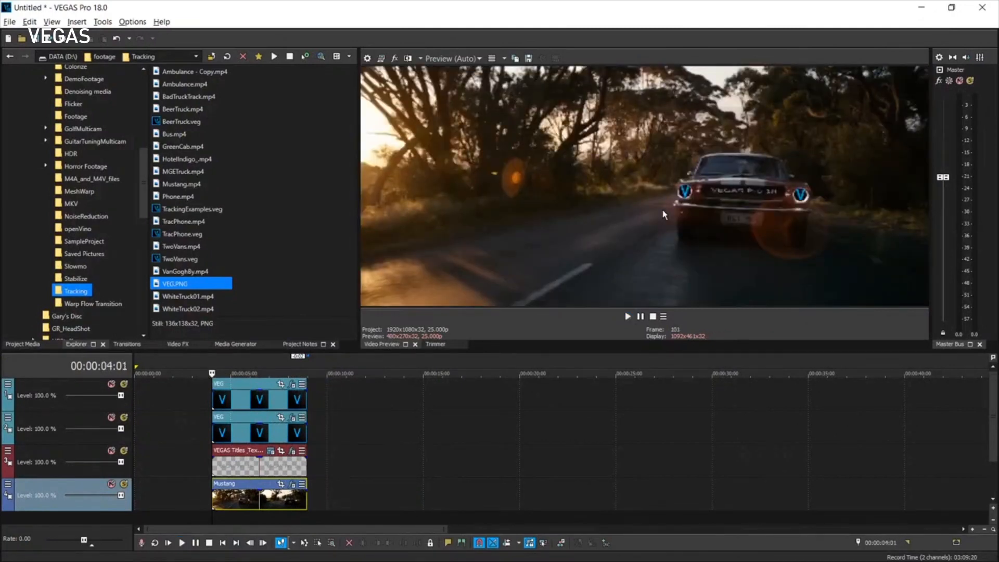
pyautogui.press('space')
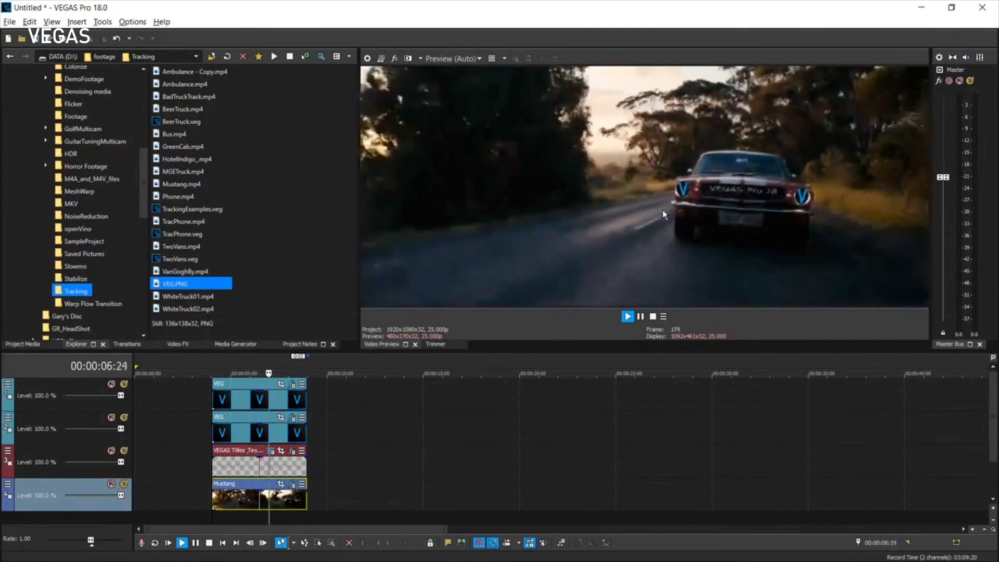
pyautogui.press('space')
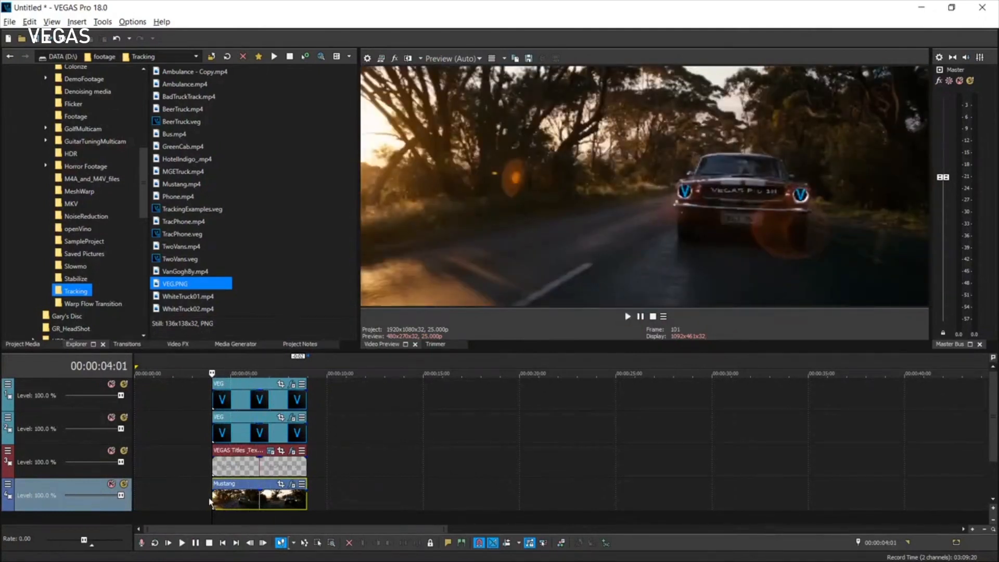
# Review the Mustang clip's Region 1 motion tracking settings and the available targets for its tracking data
pyautogui.click(302, 484)
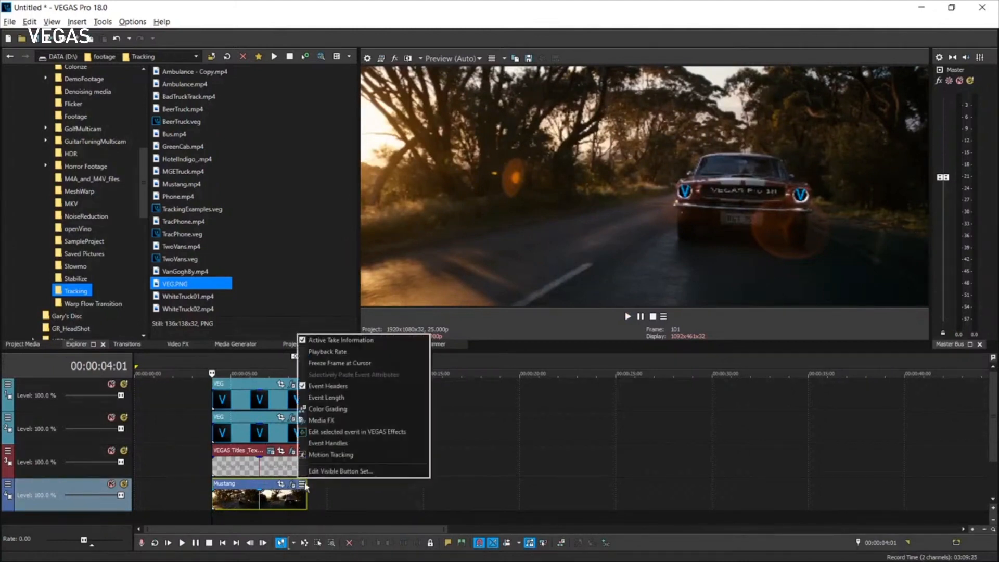
pyautogui.click(337, 456)
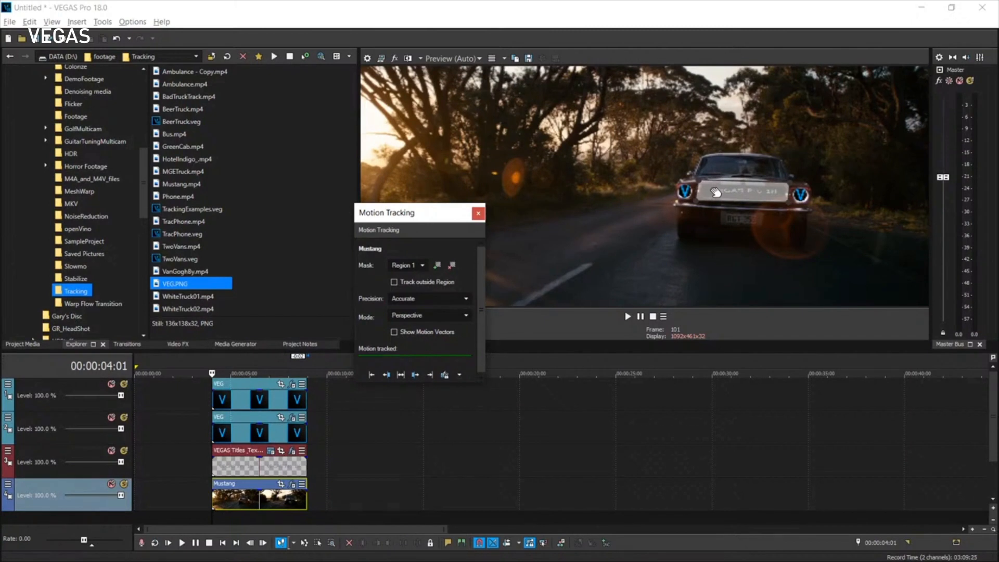
pyautogui.click(460, 375)
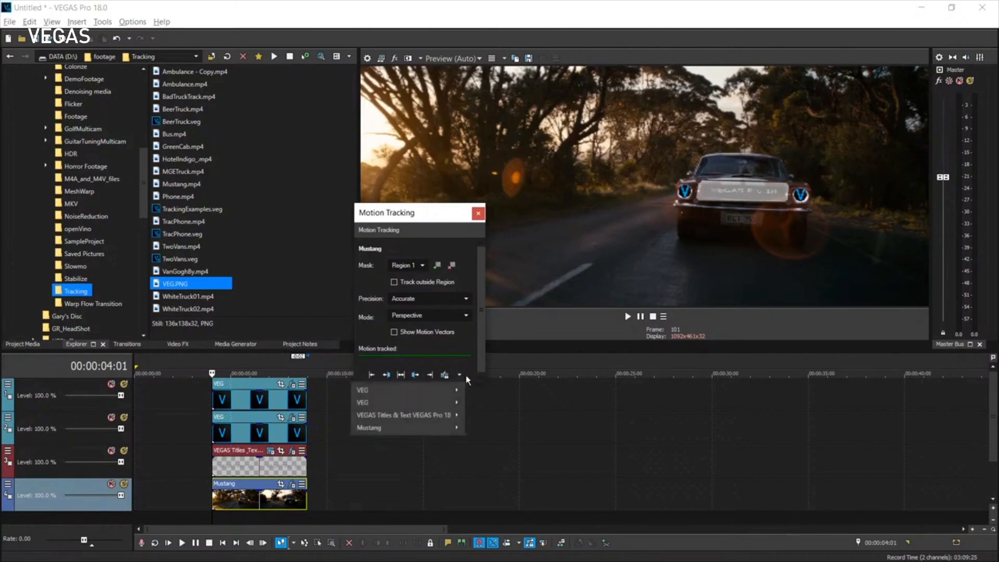
pyautogui.moveTo(456, 435)
pyautogui.click(432, 215)
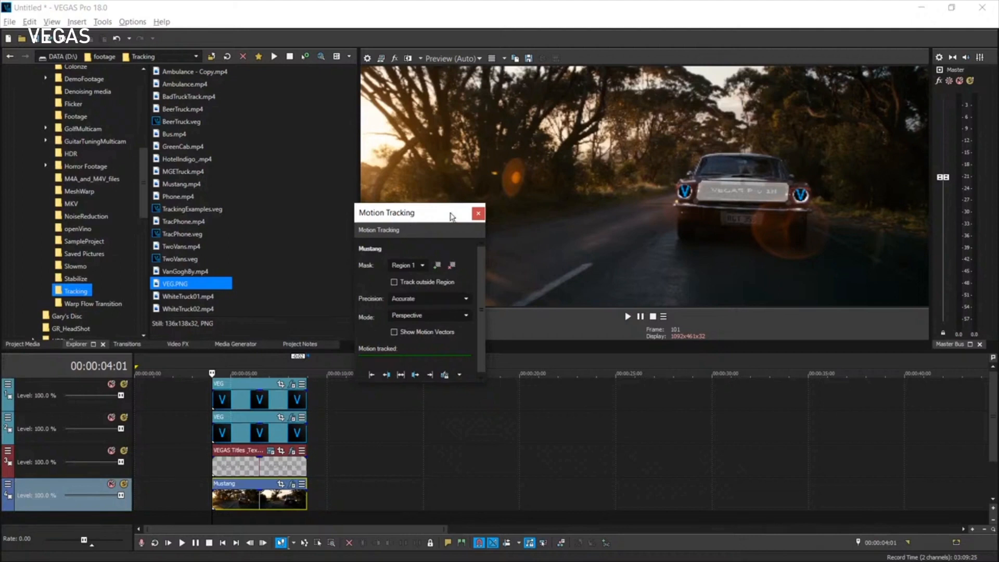
pyautogui.click(477, 213)
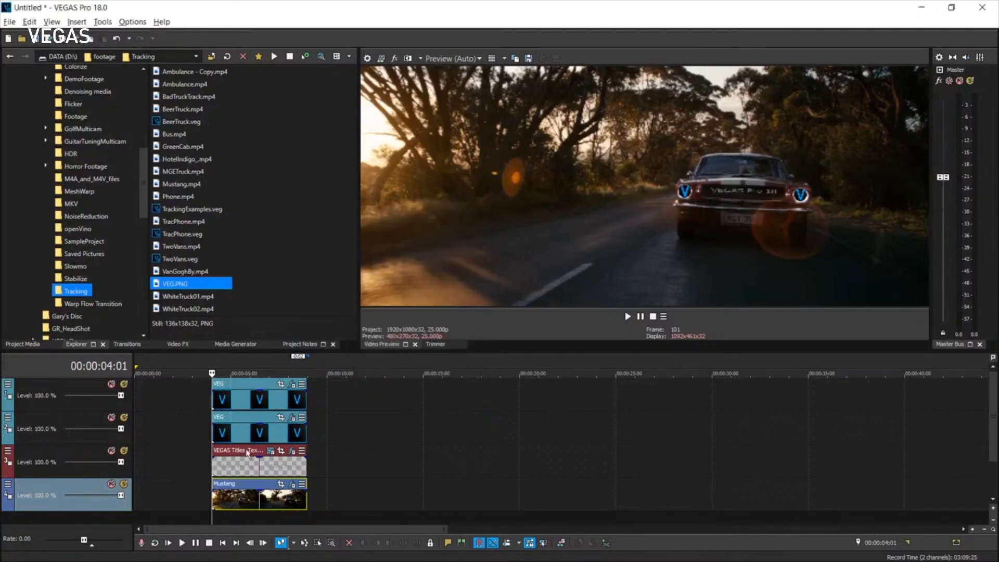
# Start a new empty project and switch back to VEGAS Pro from the feature list slide in OpenOffice Impress
pyautogui.click(9, 41)
pyautogui.click(512, 241)
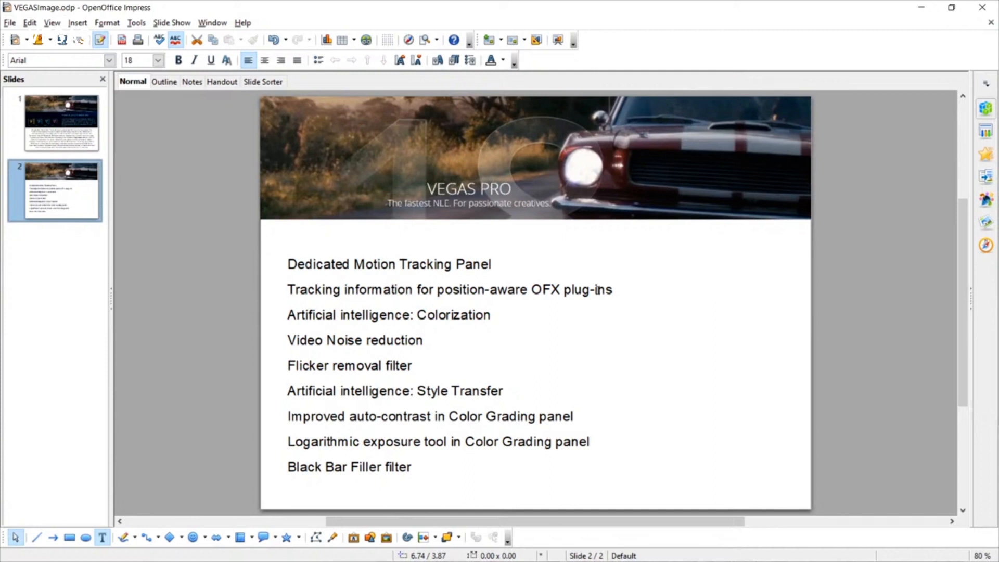
pyautogui.hotkey('alt', 'Tab')
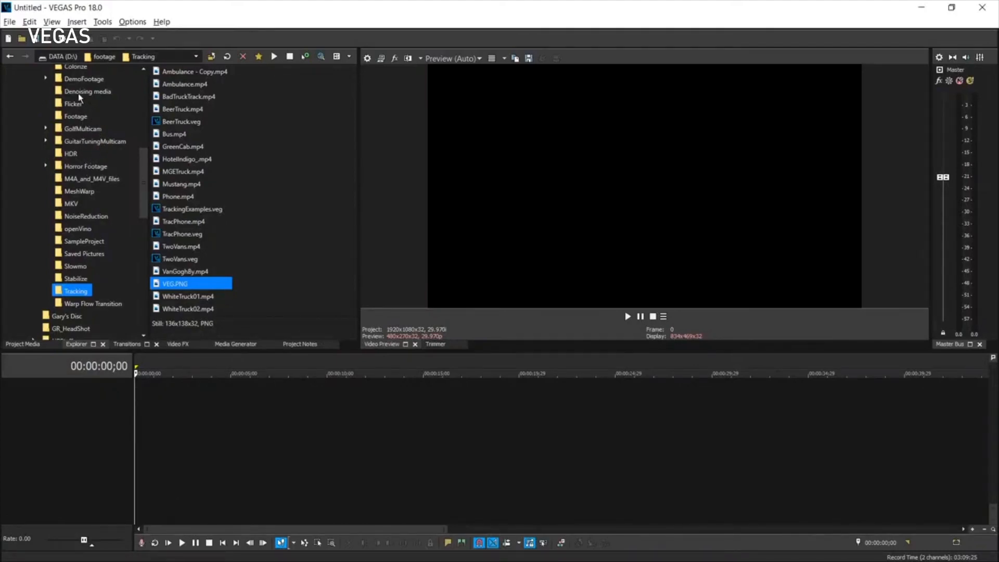
# Add NatureWalk.mp4 from the Colorize folder to the timeline, matching the project video settings to the media
pyautogui.click(89, 80)
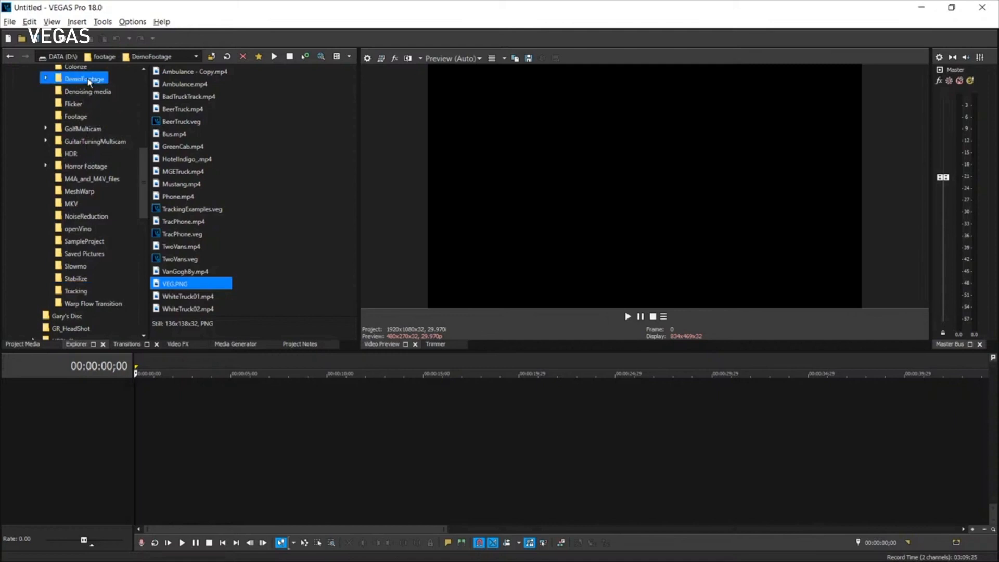
pyautogui.click(79, 131)
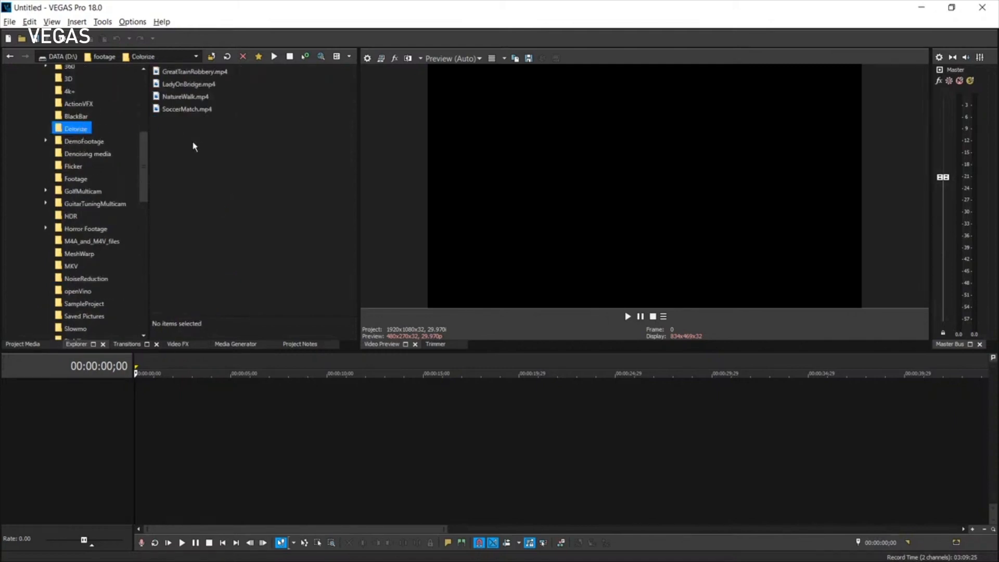
pyautogui.moveTo(177, 96); pyautogui.dragTo(192, 406)
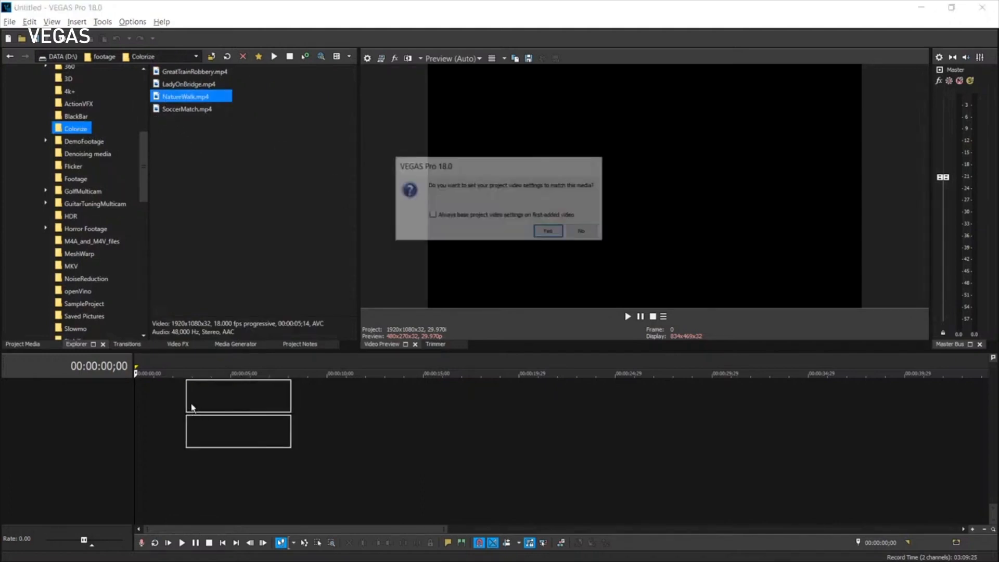
pyautogui.click(546, 232)
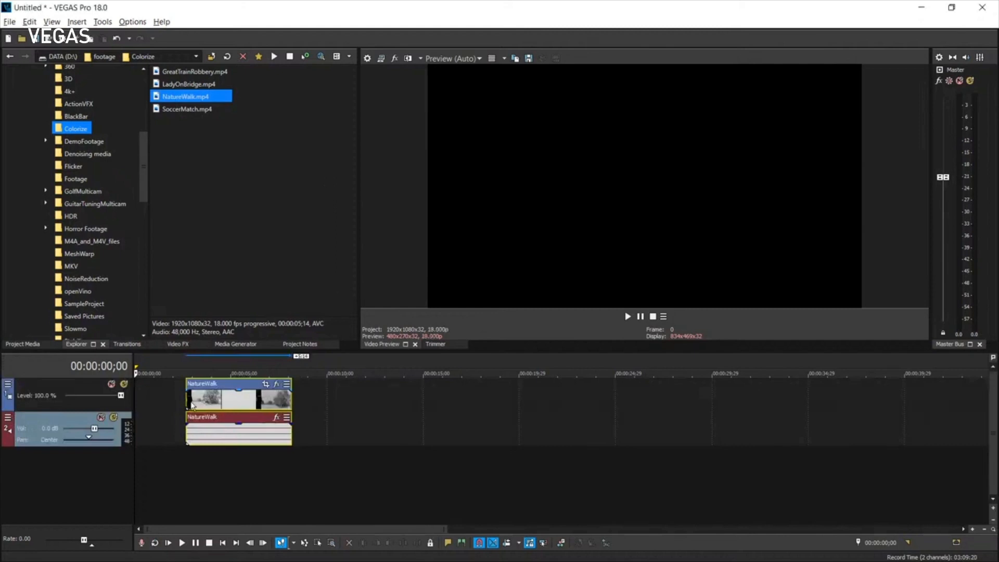
# Crop the NatureWalk video to exclude the film's black edges, at width 1,489.4, height 837.8 and center 1,103.5, 550.3, and play it
pyautogui.click(190, 405)
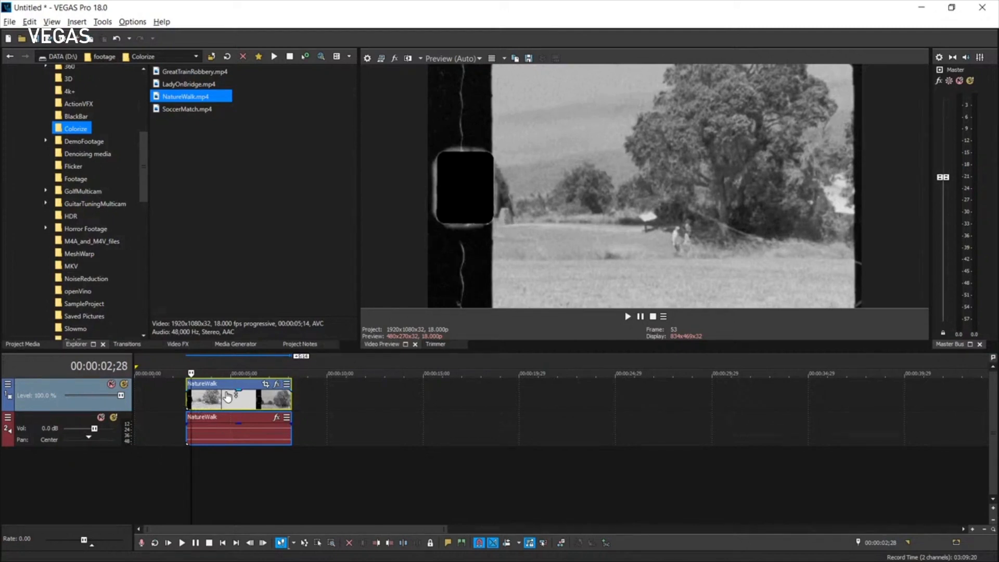
pyautogui.click(206, 400)
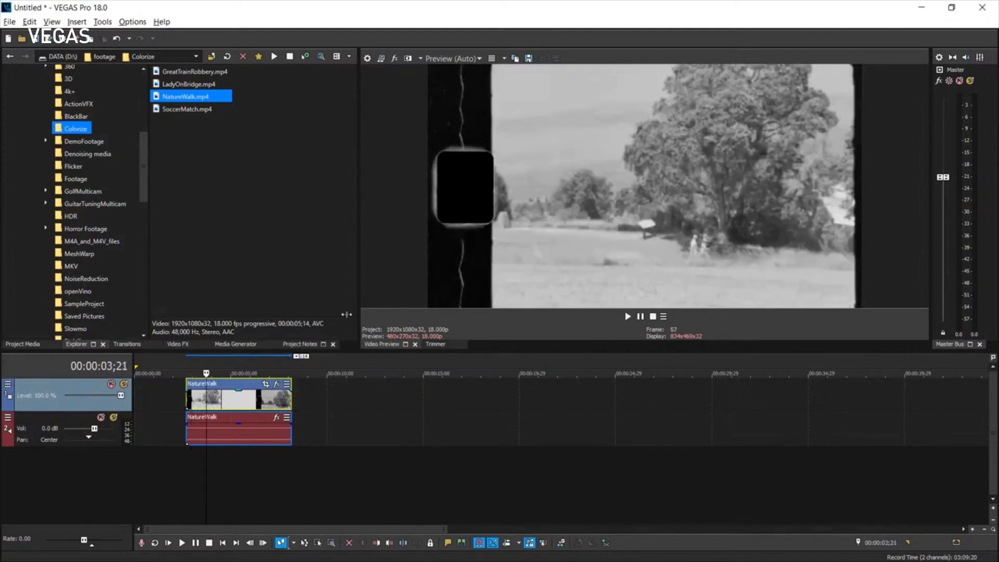
pyautogui.click(266, 384)
pyautogui.moveTo(240, 278); pyautogui.dragTo(286, 244)
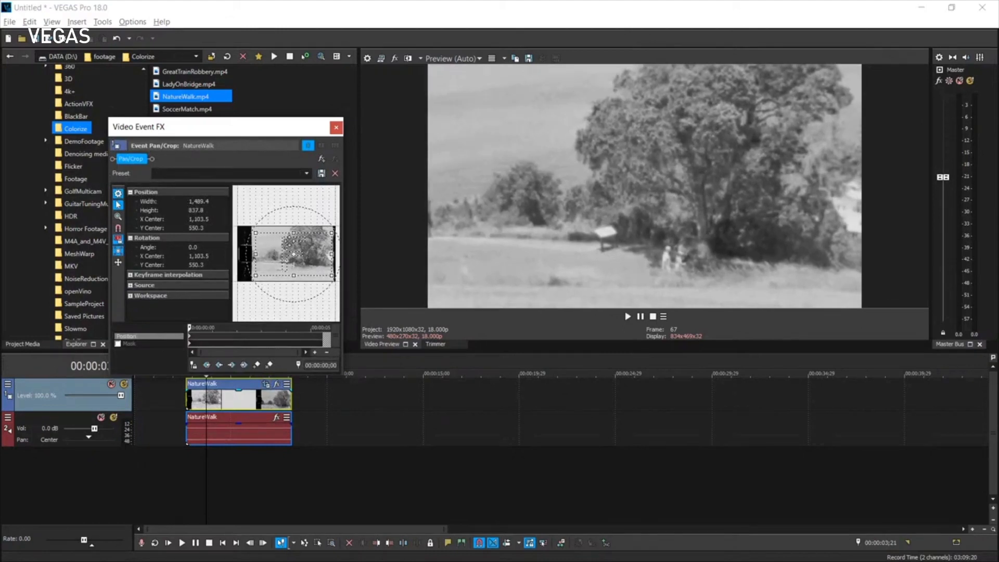
pyautogui.click(336, 127)
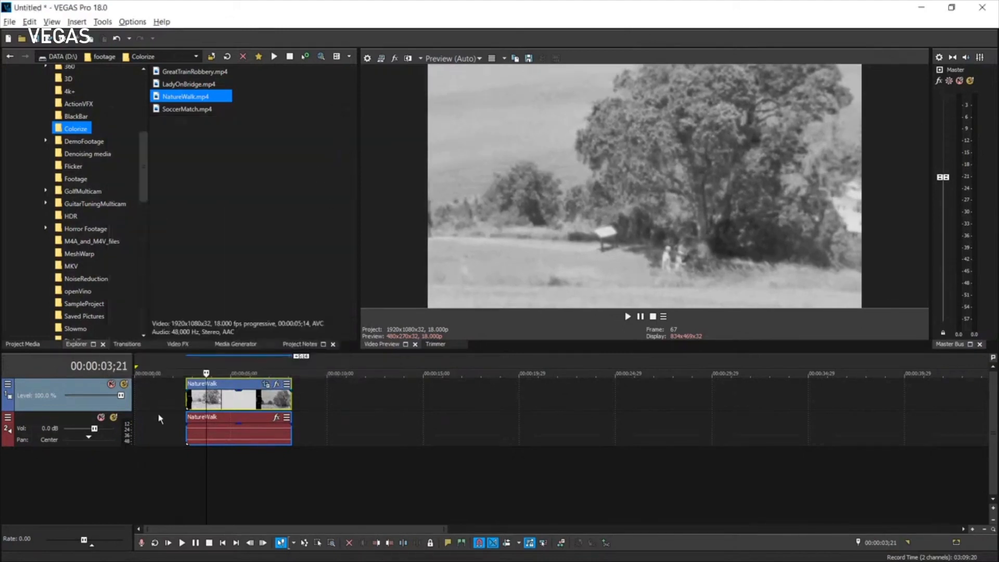
pyautogui.click(188, 403)
pyautogui.press('space')
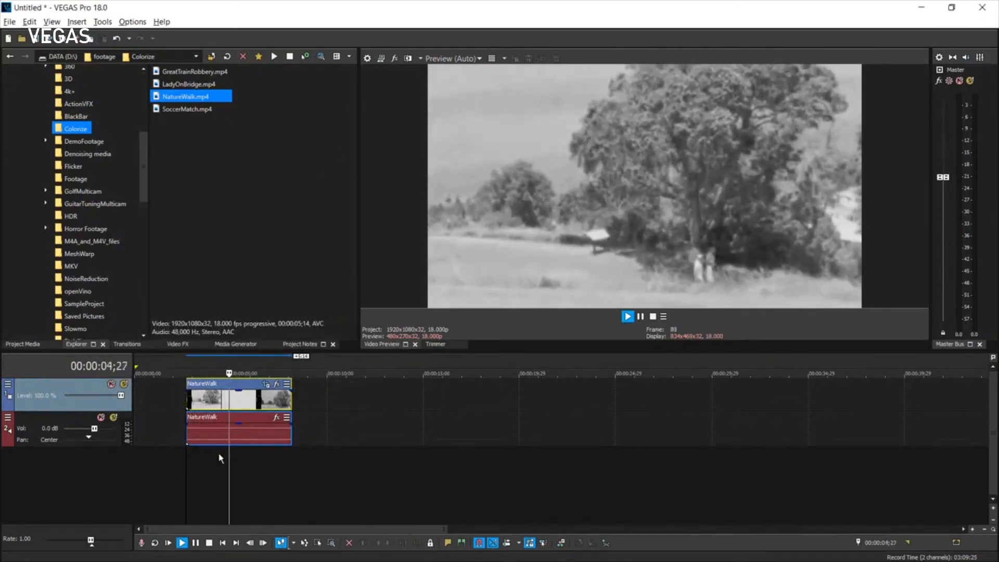
# Stop playback and apply the default VEGAS Colorization effect to the NatureWalk video event
pyautogui.press('space')
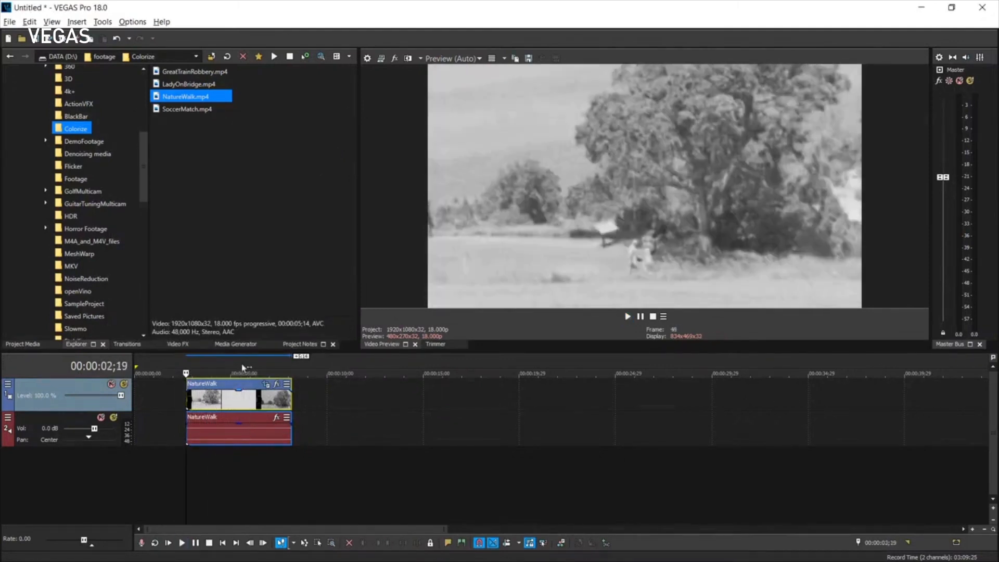
pyautogui.scroll(2, 141, 301)
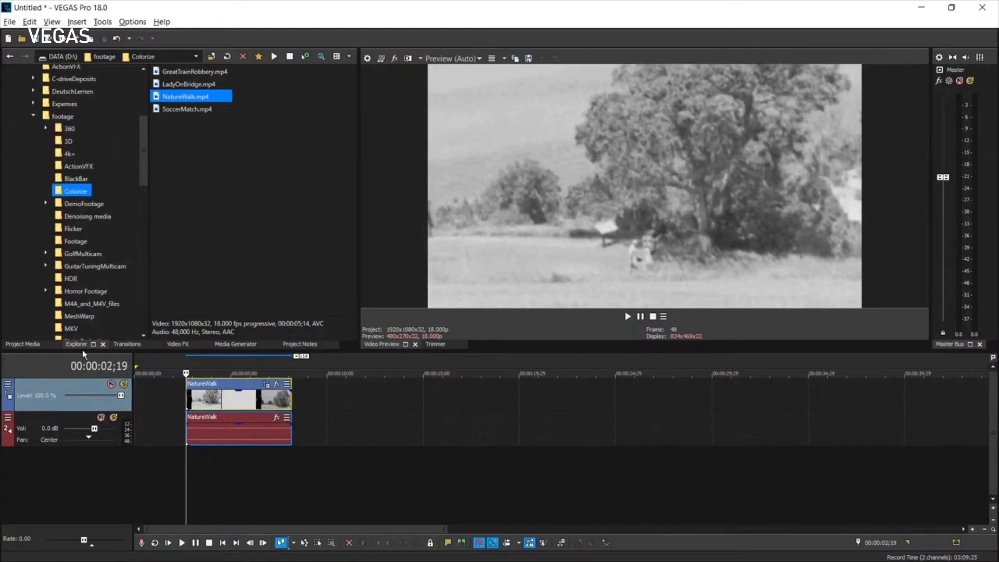
pyautogui.click(178, 343)
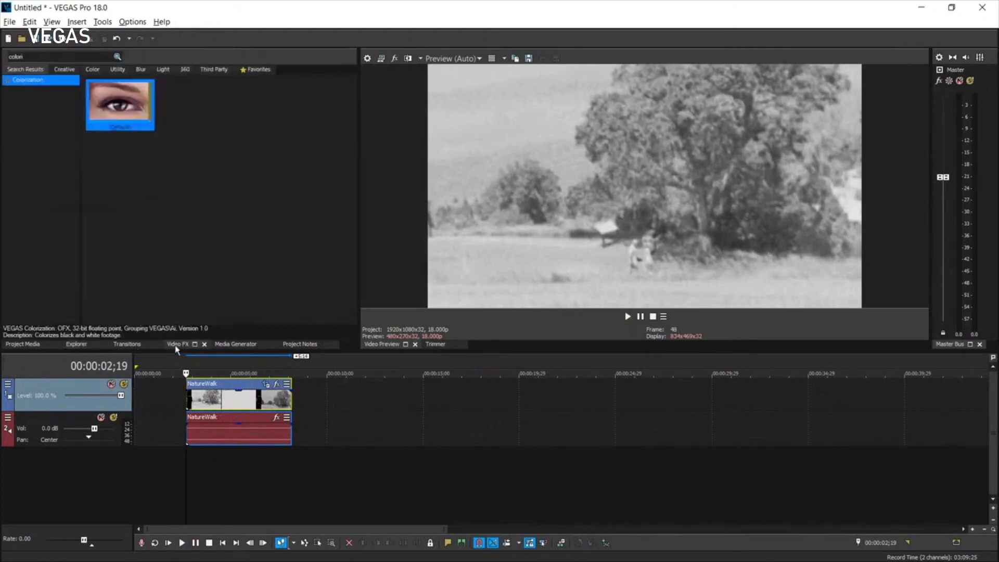
pyautogui.moveTo(120, 97)
pyautogui.mouseDown()
pyautogui.moveTo(216, 221)
pyautogui.moveTo(233, 402)
pyautogui.mouseUp()
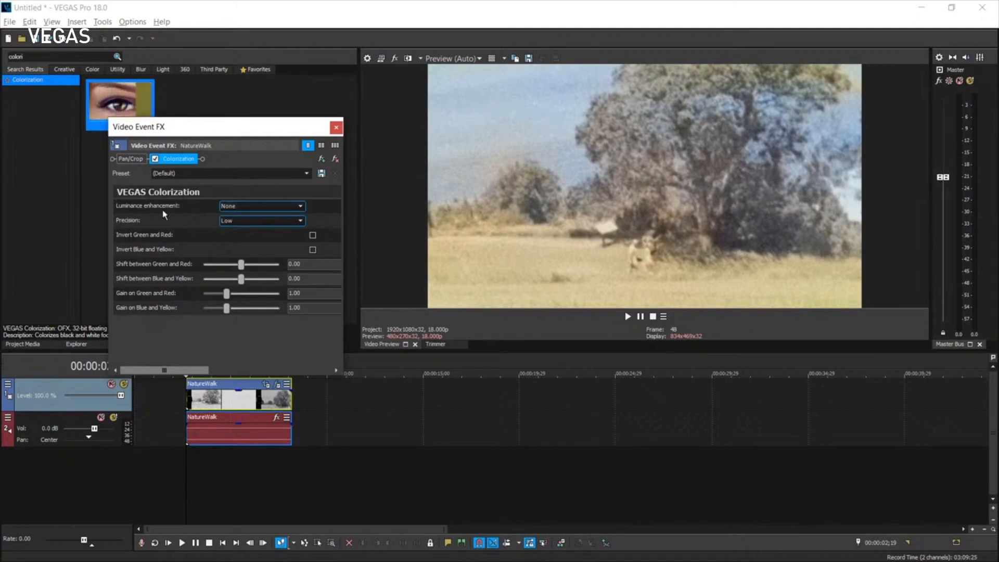
# Try the Estimation only and Apply to output luminance enhancement modes on NatureWalk, and return the setting to None
pyautogui.click(300, 207)
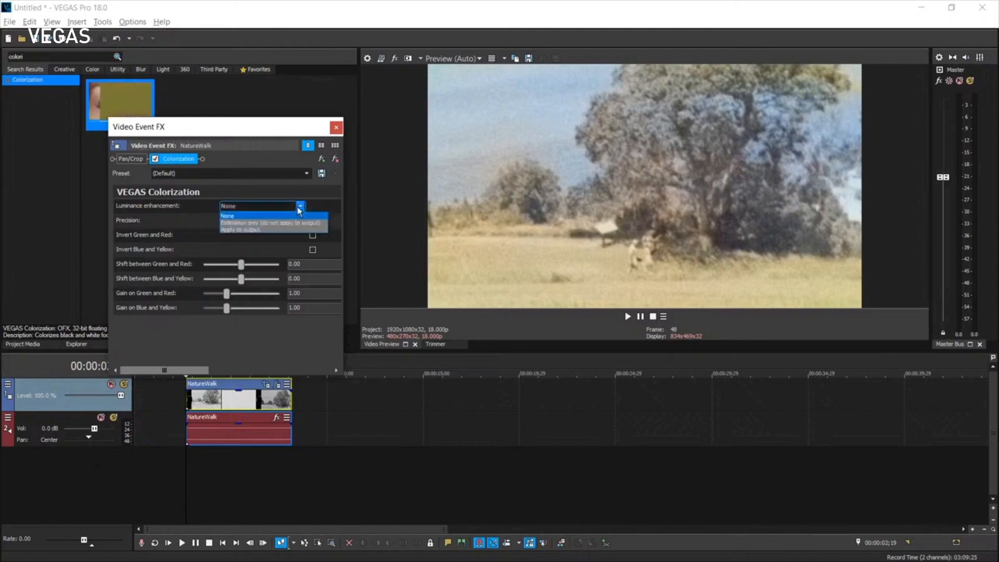
pyautogui.click(152, 210)
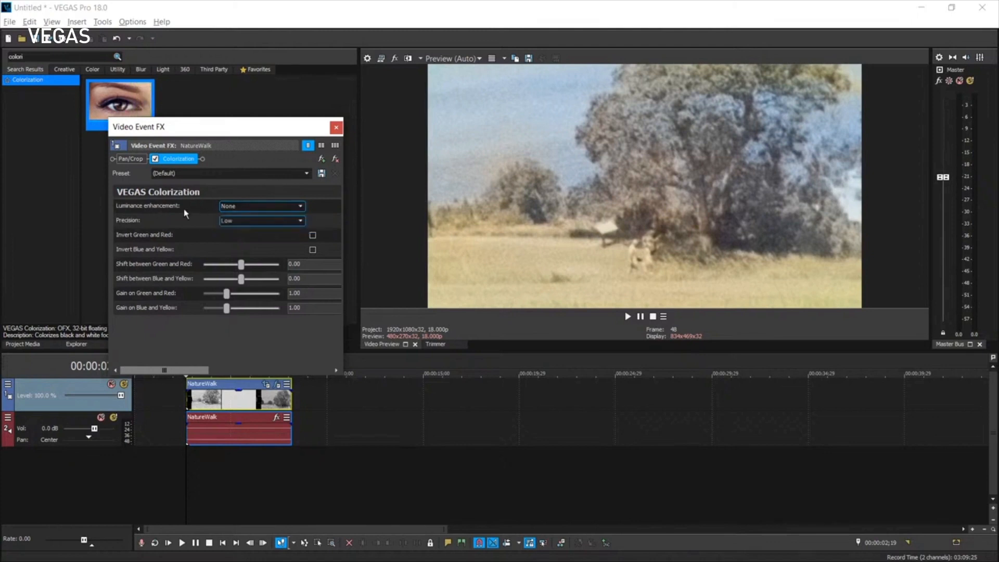
pyautogui.click(261, 208)
pyautogui.click(264, 222)
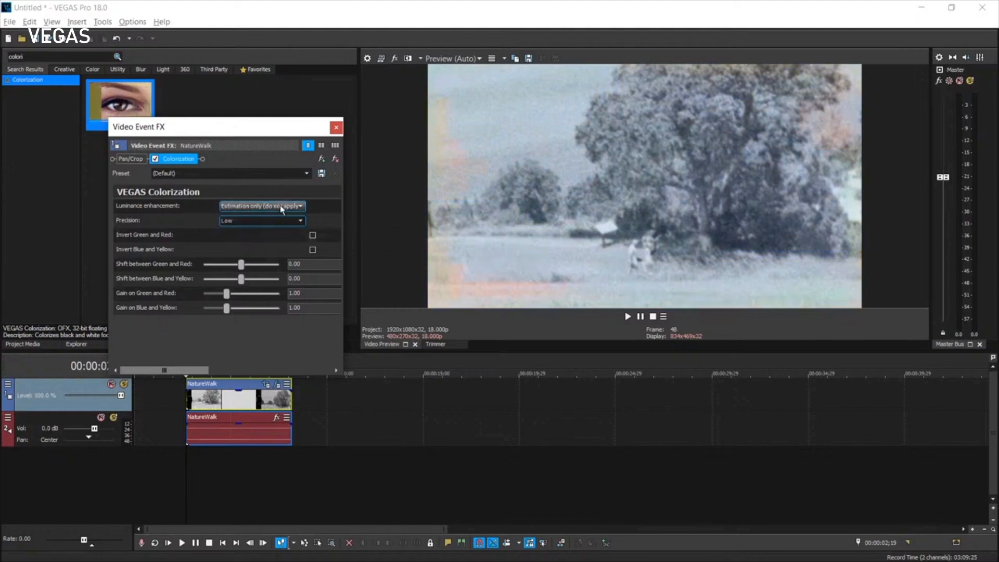
pyautogui.click(281, 208)
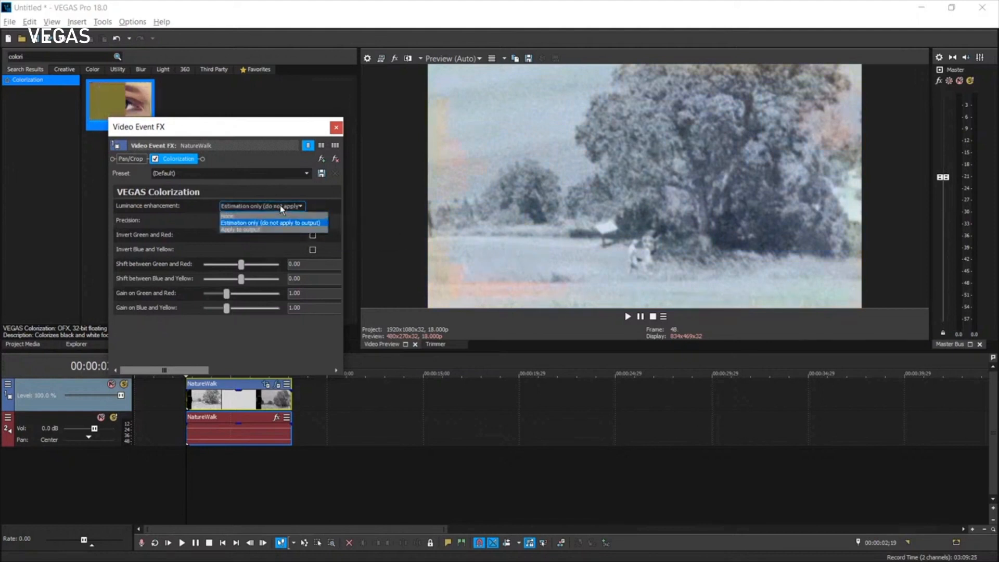
pyautogui.click(242, 225)
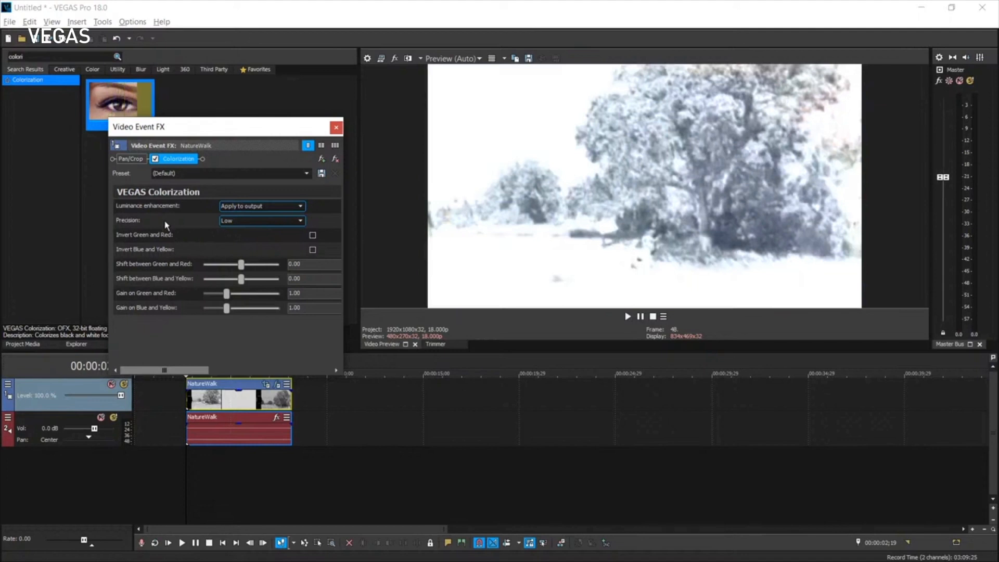
pyautogui.click(267, 208)
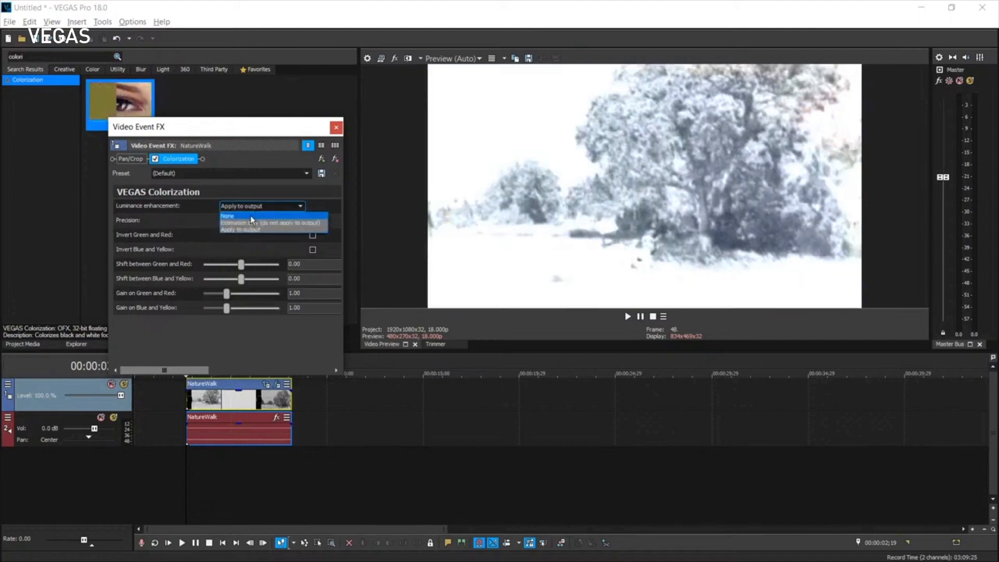
pyautogui.click(251, 215)
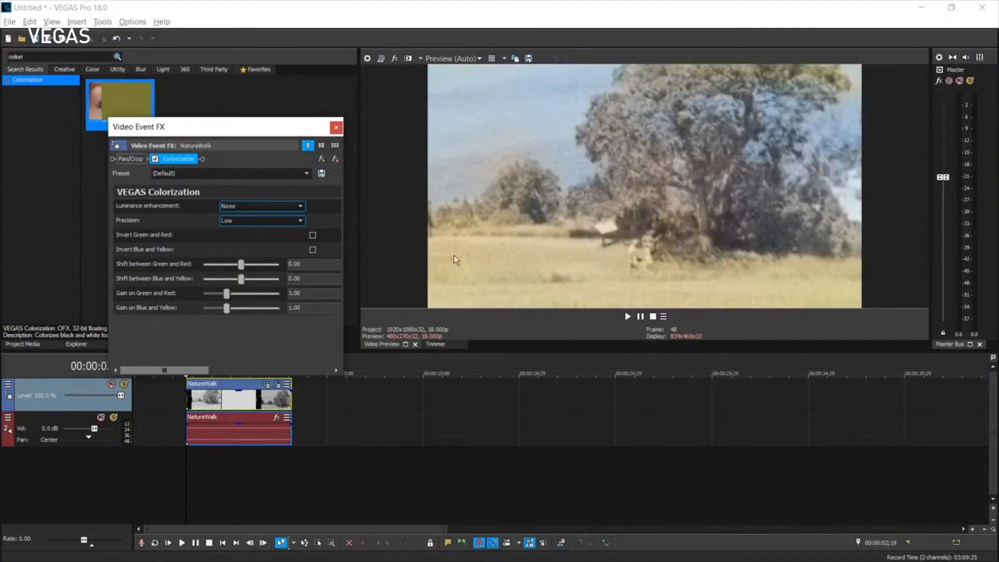
# Try High precision for NatureWalk's colorization and set the precision back to Low
pyautogui.click(300, 221)
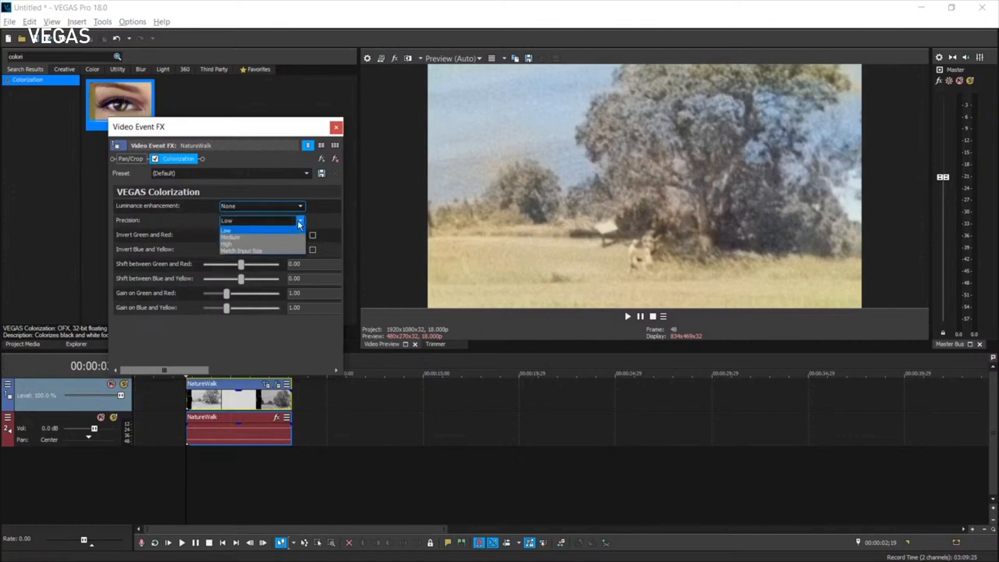
pyautogui.click(234, 244)
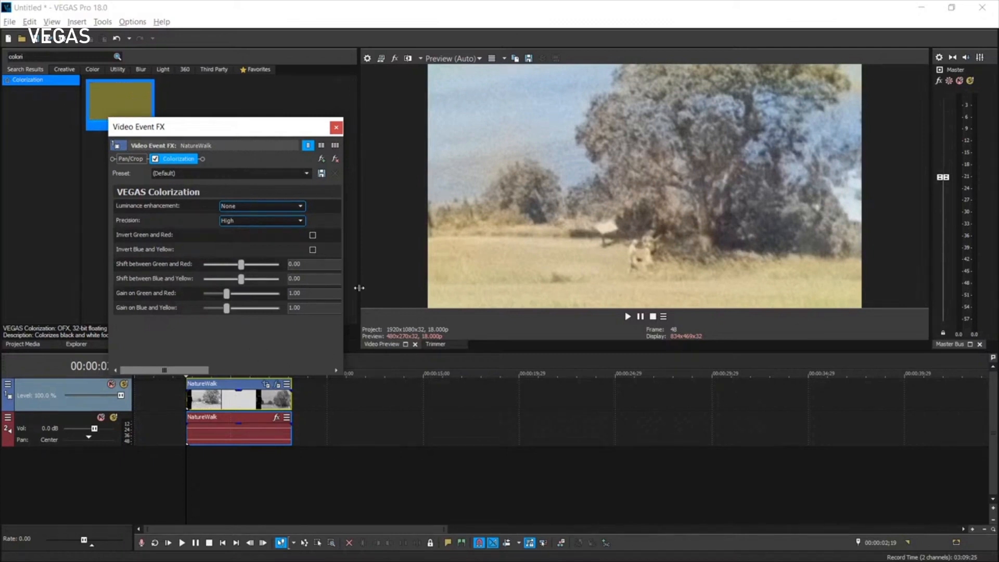
pyautogui.click(299, 222)
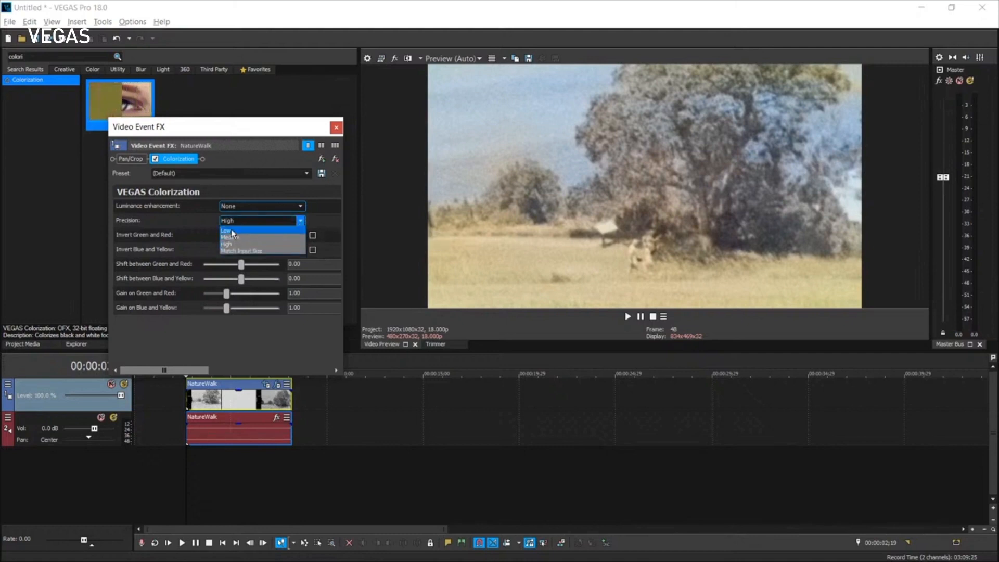
pyautogui.click(231, 230)
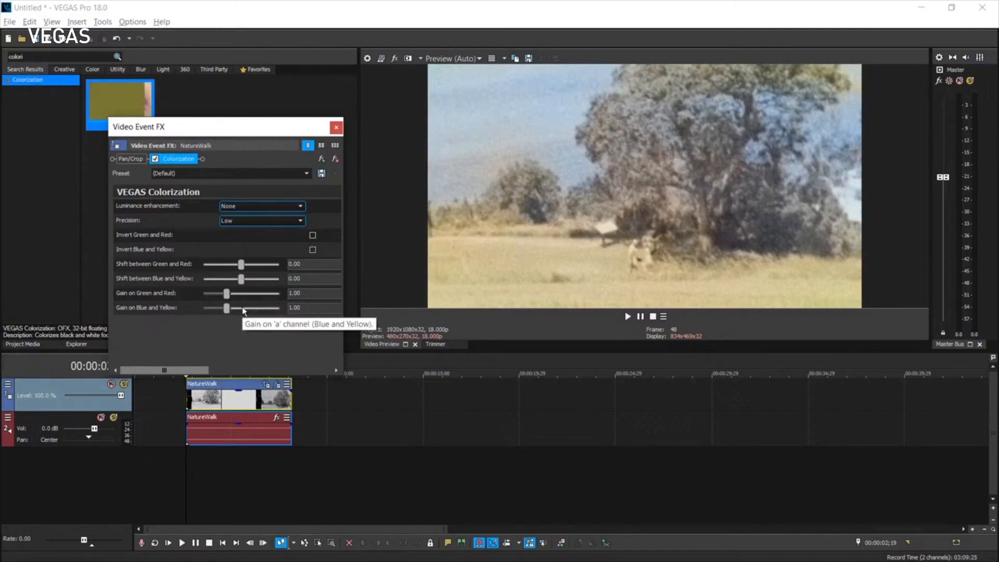
# Try inverting green and red, and blue and yellow, in NatureWalk's colorization, switching each inversion back off
pyautogui.click(312, 235)
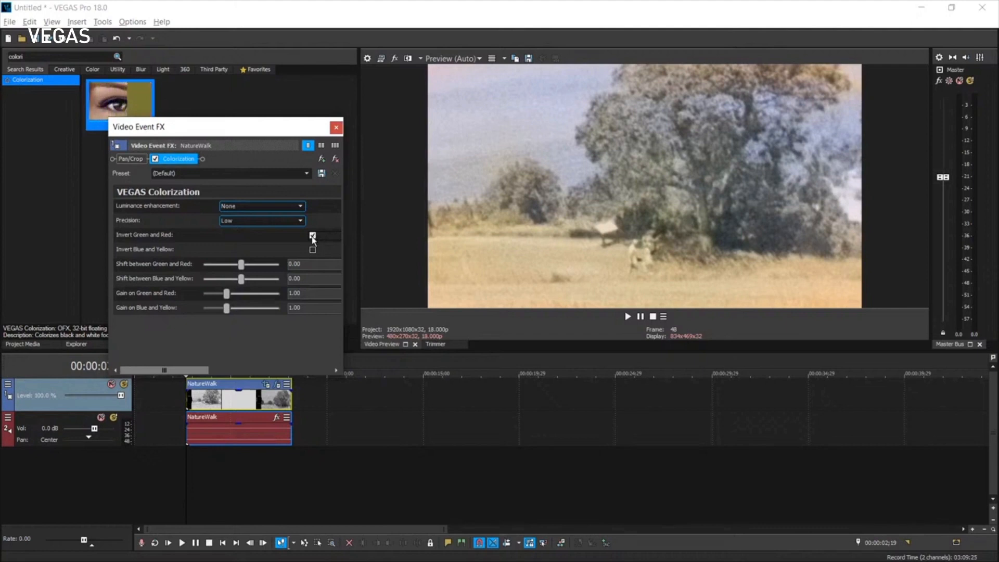
pyautogui.click(313, 235)
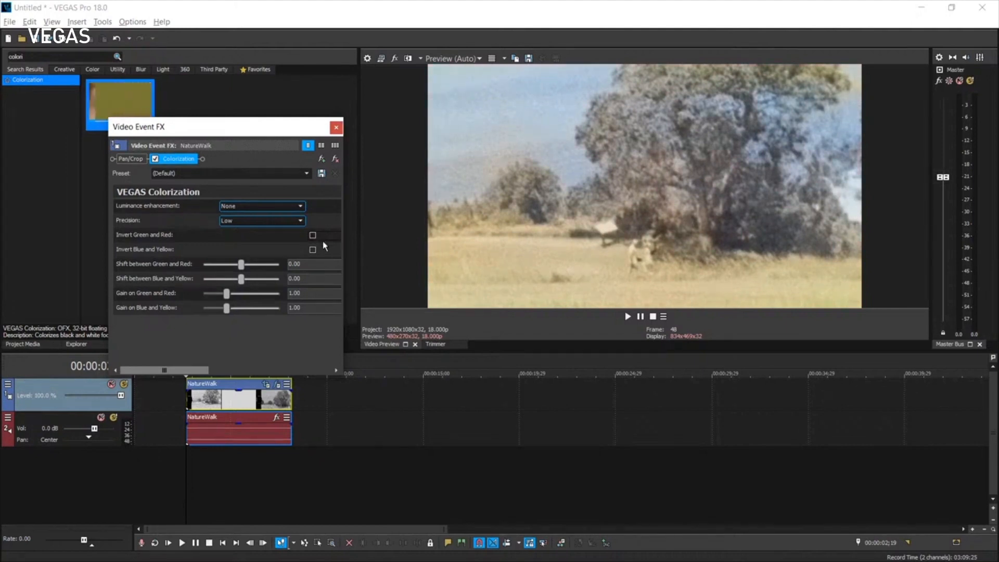
pyautogui.click(312, 250)
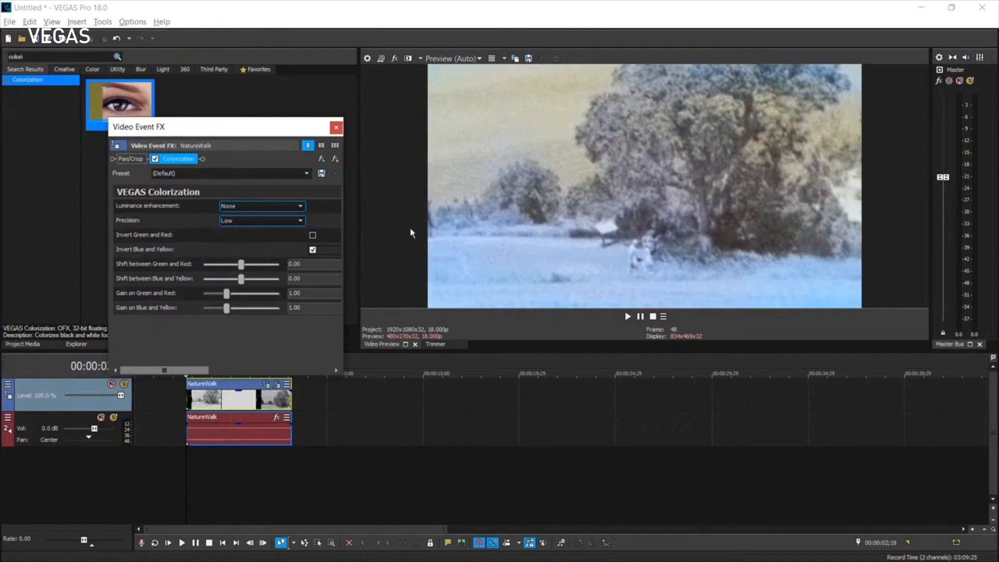
pyautogui.click(312, 250)
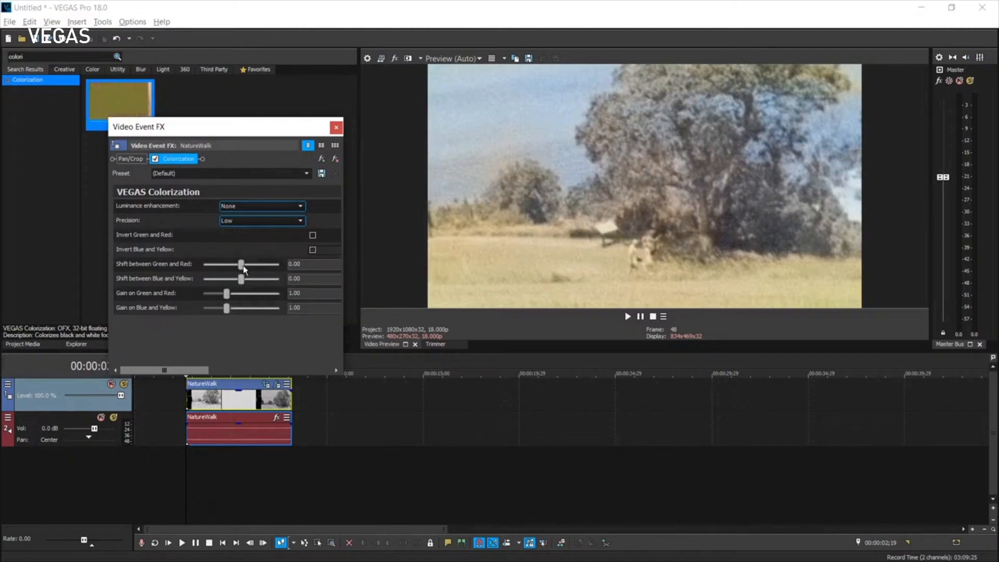
# Set NatureWalk's green-red shift to -0.09 and blue-yellow gain to 0.87, compare with the effect bypassed, and close the effect settings
pyautogui.moveTo(243, 265); pyautogui.dragTo(240, 269)
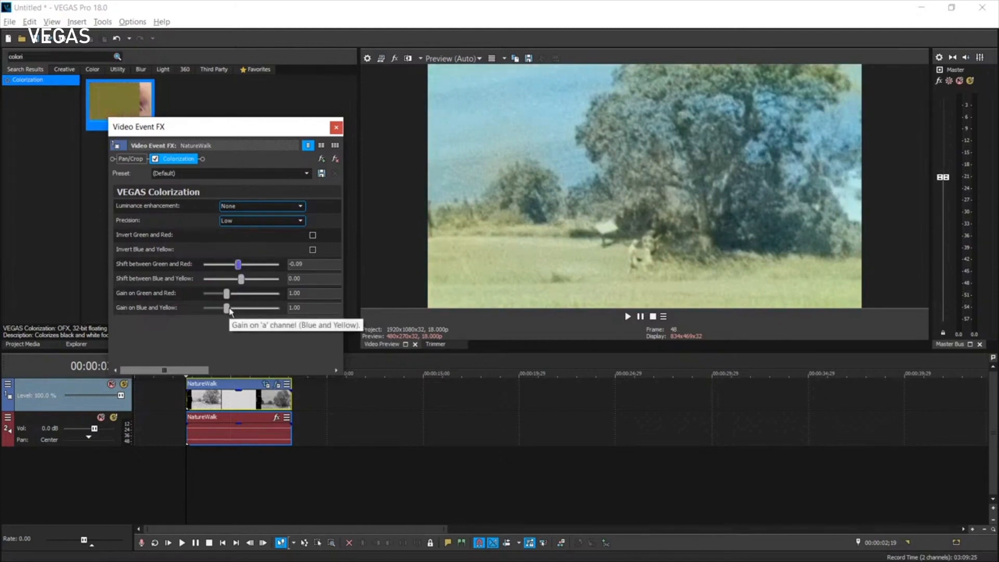
pyautogui.moveTo(228, 310); pyautogui.dragTo(226, 313)
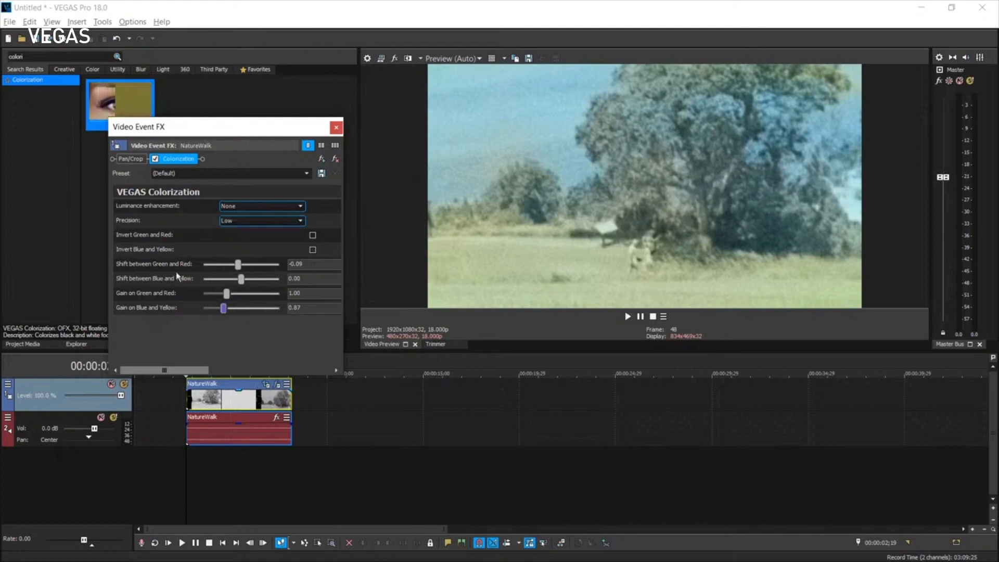
pyautogui.click(155, 159)
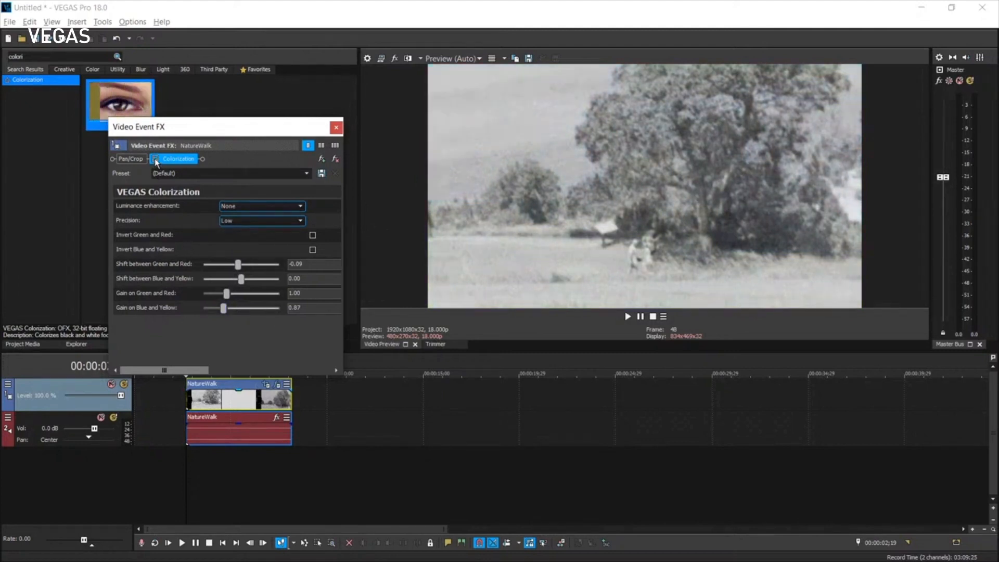
pyautogui.click(155, 159)
pyautogui.click(155, 159)
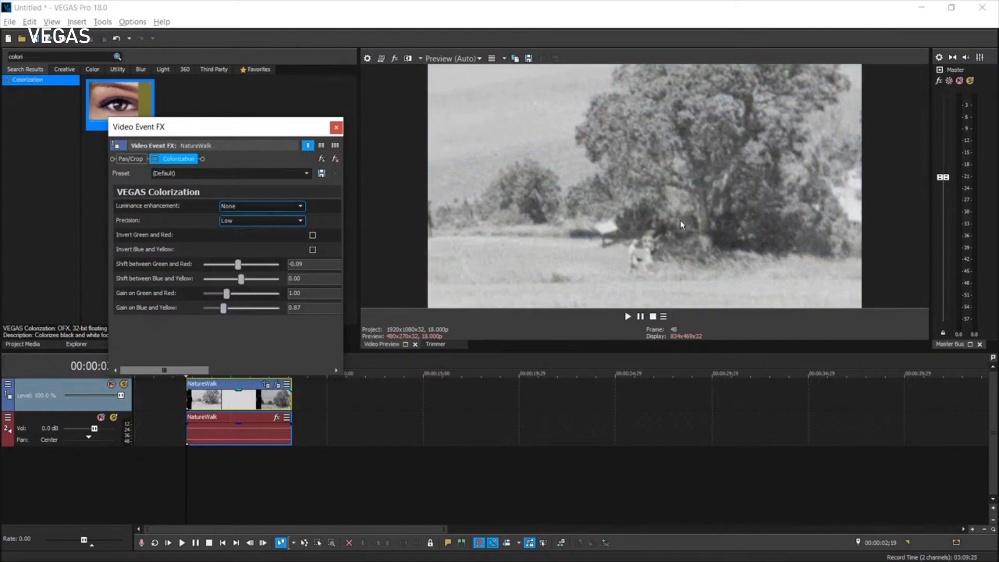
pyautogui.click(155, 159)
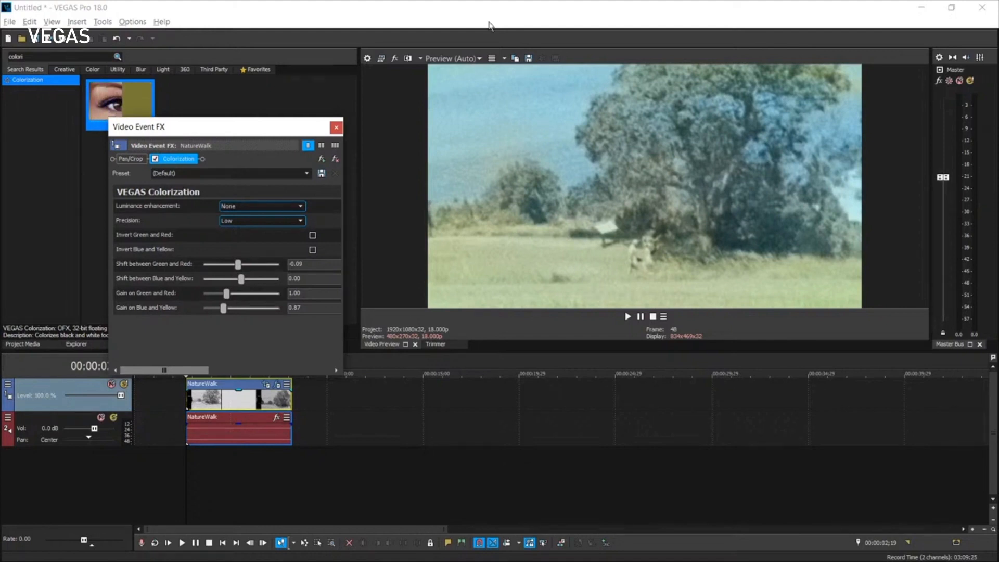
pyautogui.click(336, 128)
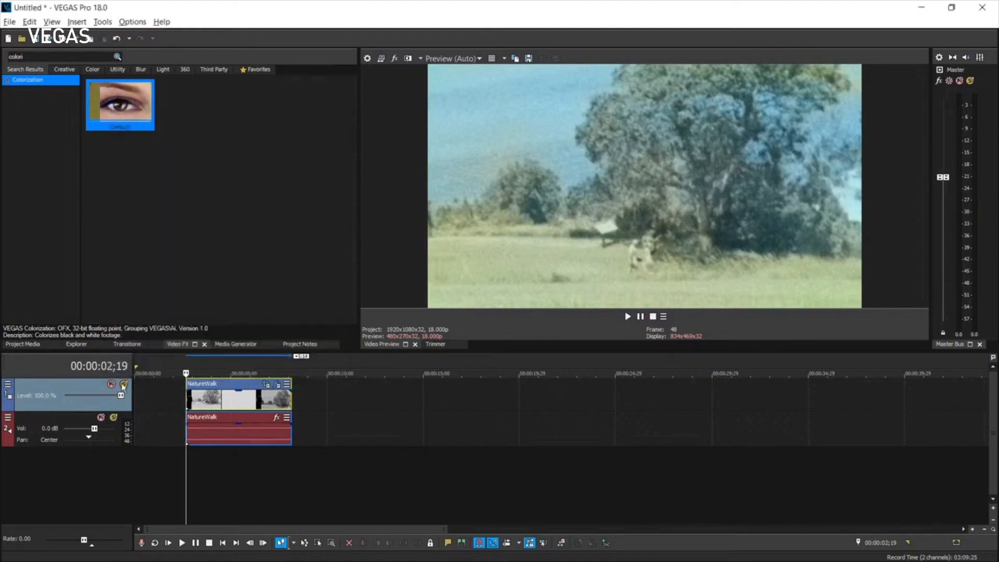
# Add SoccerMatch.mp4 to the timeline after NatureWalk and move the cursor to the football scene at 00:00:20;29
pyautogui.click(76, 344)
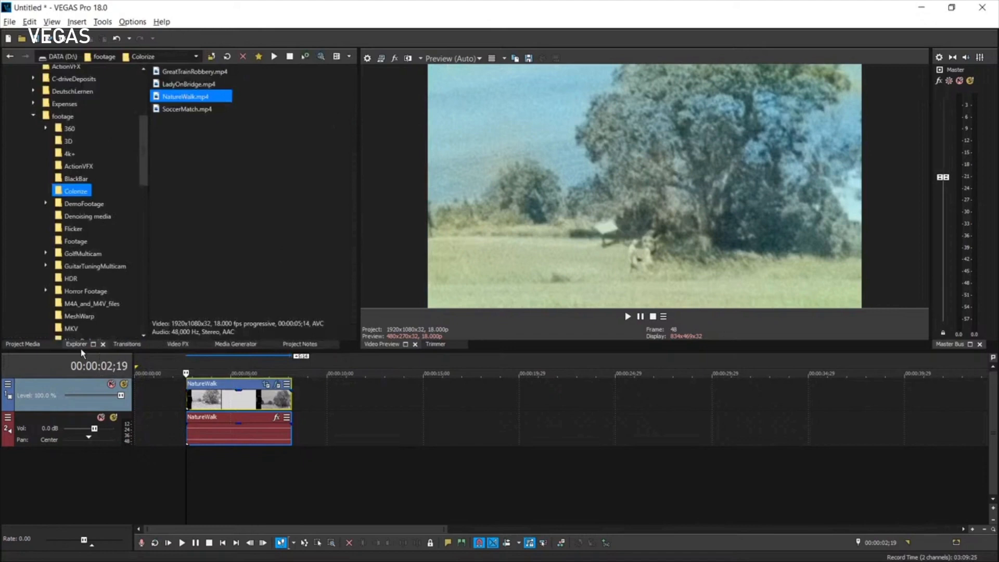
pyautogui.moveTo(172, 109); pyautogui.dragTo(367, 414)
pyautogui.click(382, 406)
pyautogui.scroll(-1, 381, 406)
pyautogui.scroll(-2, 381, 409)
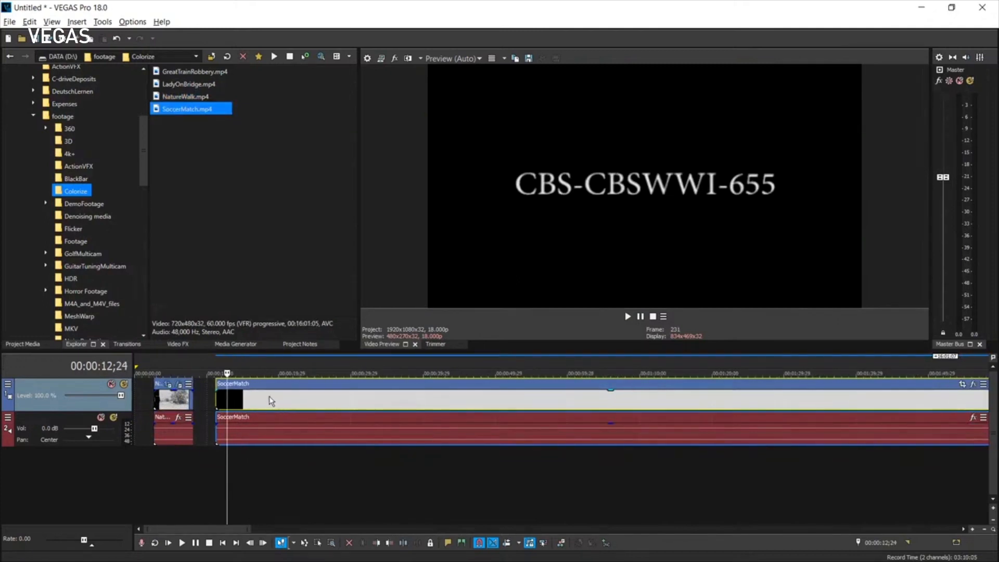
pyautogui.click(286, 406)
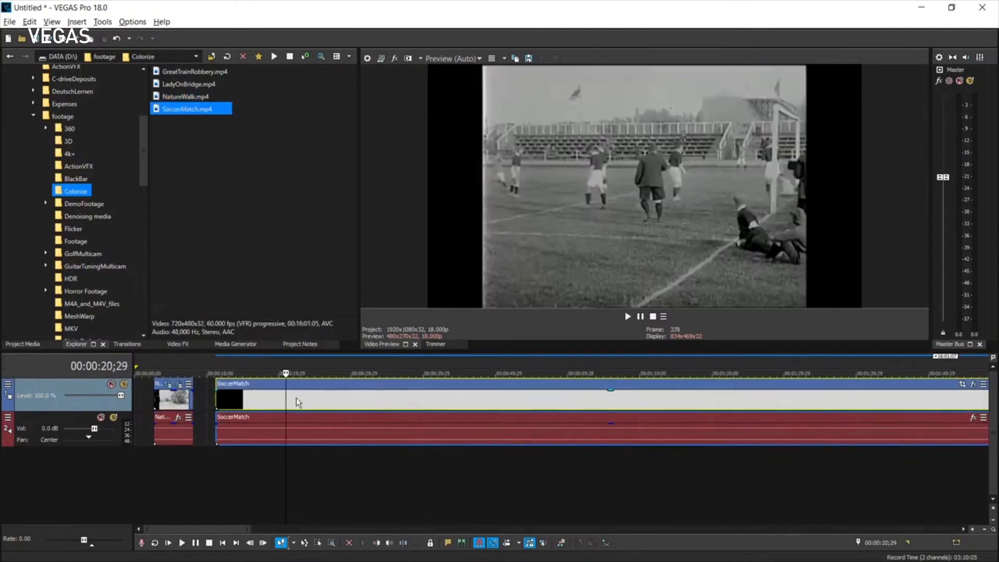
pyautogui.scroll(-1, 353, 414)
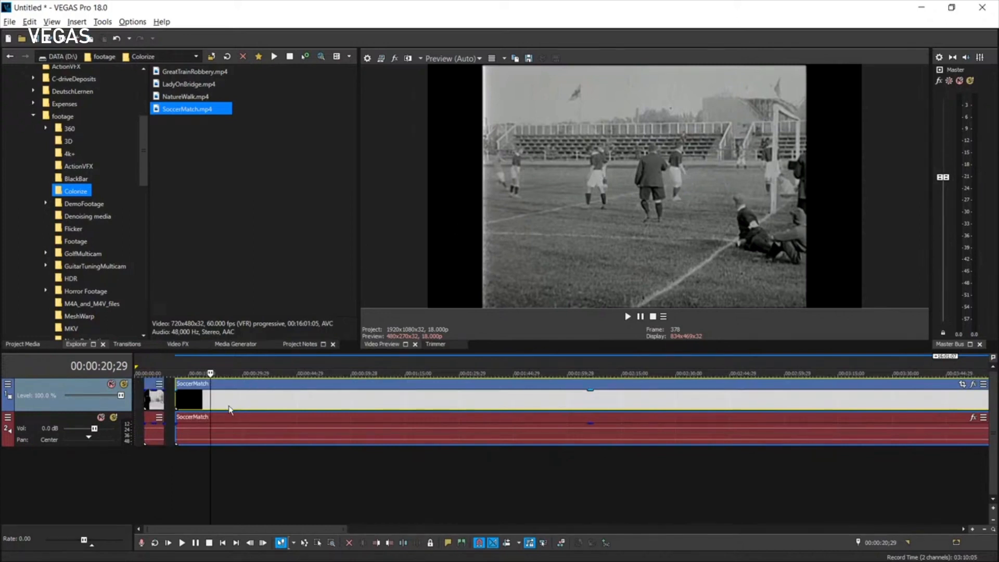
# Apply the default VEGAS Colorization effect to the SoccerMatch video event
pyautogui.click(168, 112)
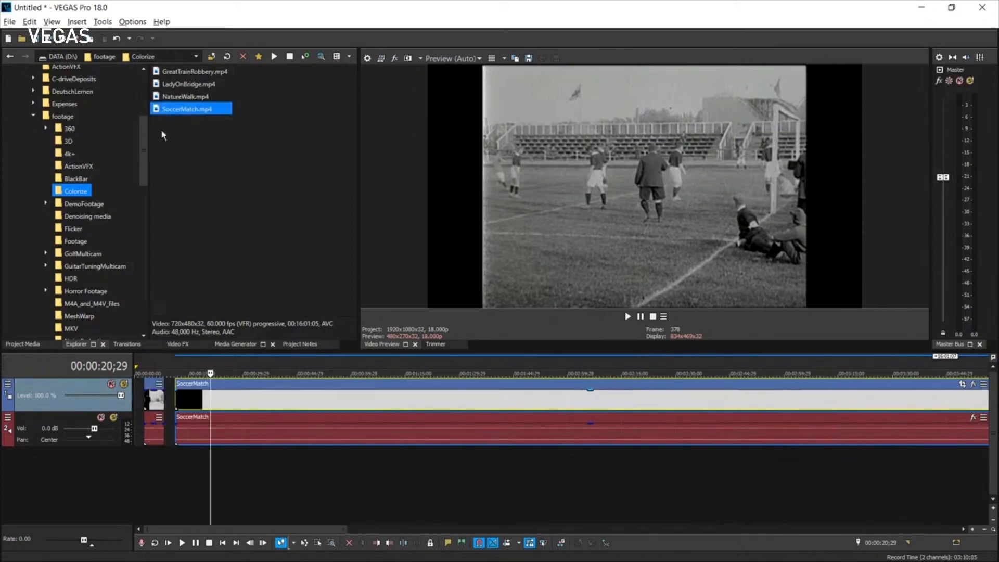
pyautogui.click(176, 344)
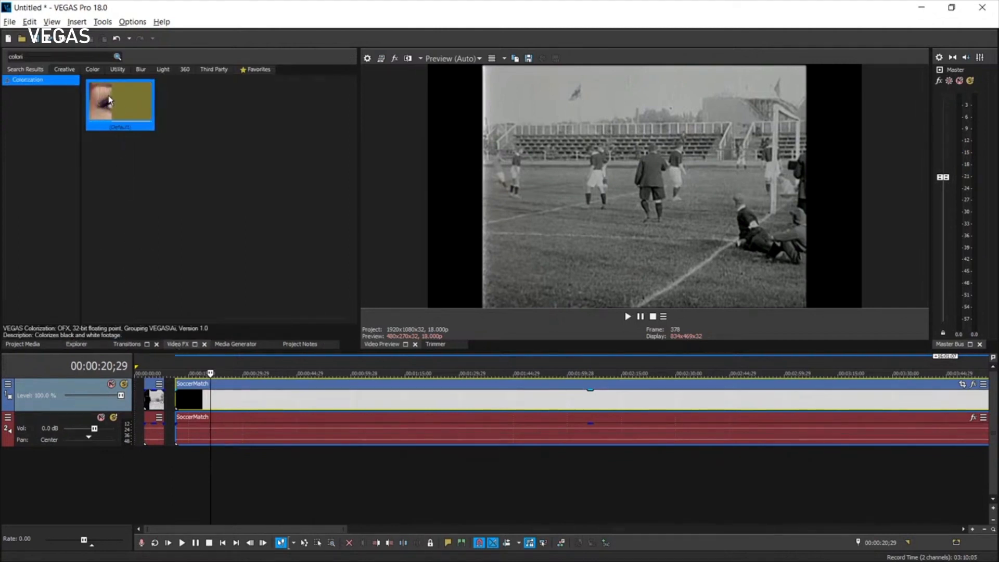
pyautogui.moveTo(109, 99); pyautogui.dragTo(236, 404)
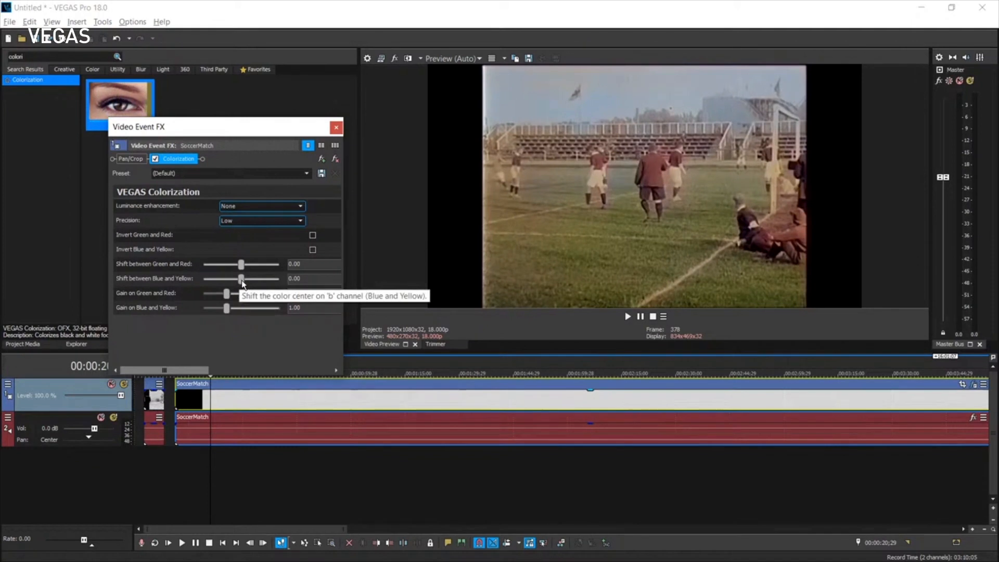
# Set SoccerMatch's green-red shift to -0.07, blue-yellow shift to -0.05 and green-red gain to 1.74
pyautogui.moveTo(241, 265); pyautogui.dragTo(239, 266)
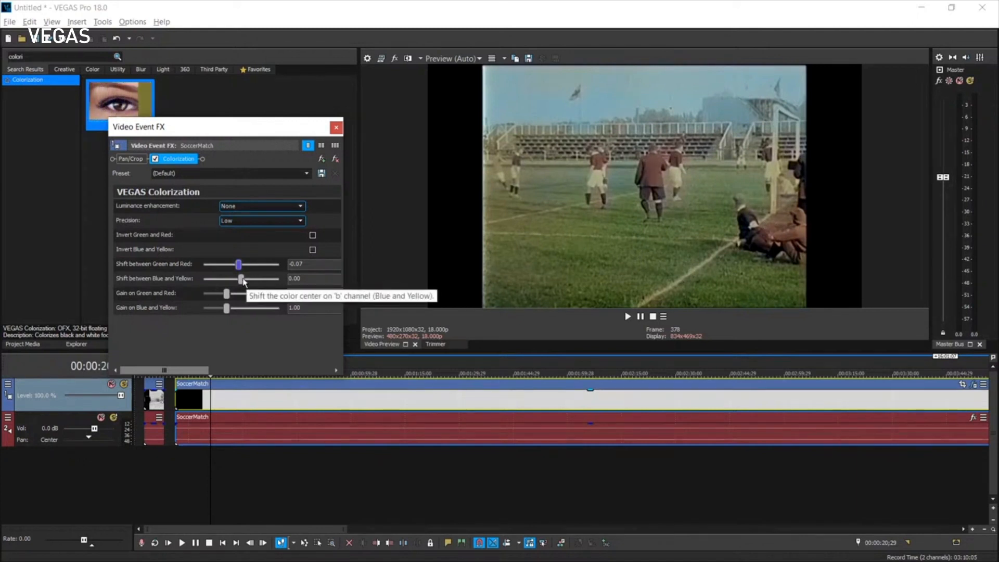
pyautogui.moveTo(241, 279); pyautogui.dragTo(239, 279)
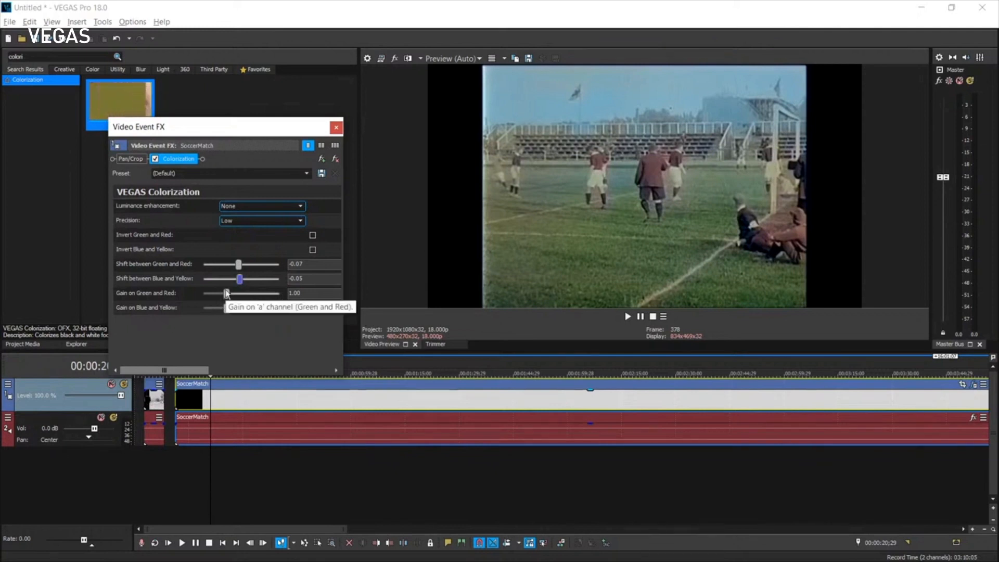
pyautogui.moveTo(226, 293); pyautogui.dragTo(248, 298)
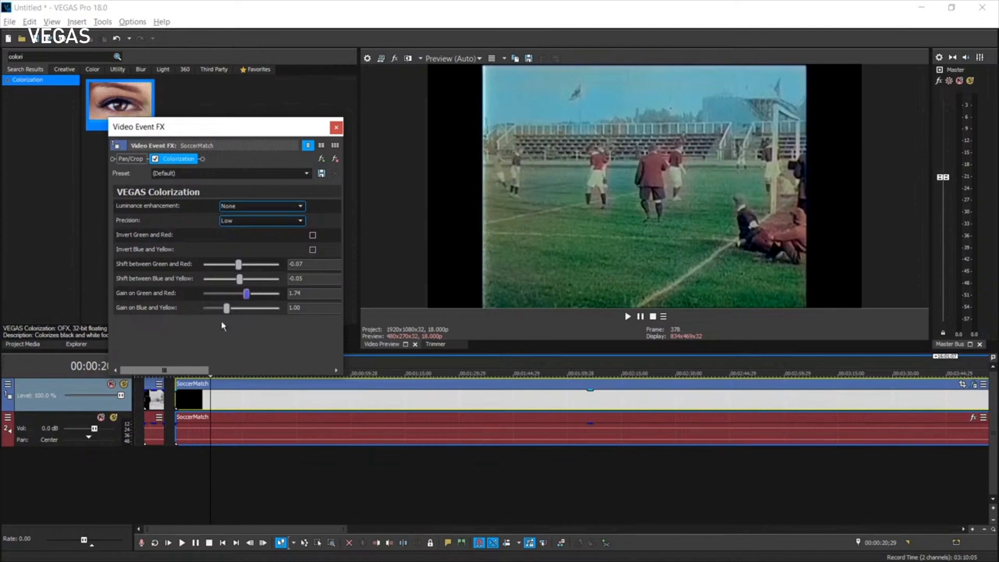
# Set SoccerMatch's blue-yellow gain to 1.09 and compare the football scene with the Colorization effect bypassed
pyautogui.moveTo(225, 306); pyautogui.dragTo(230, 312)
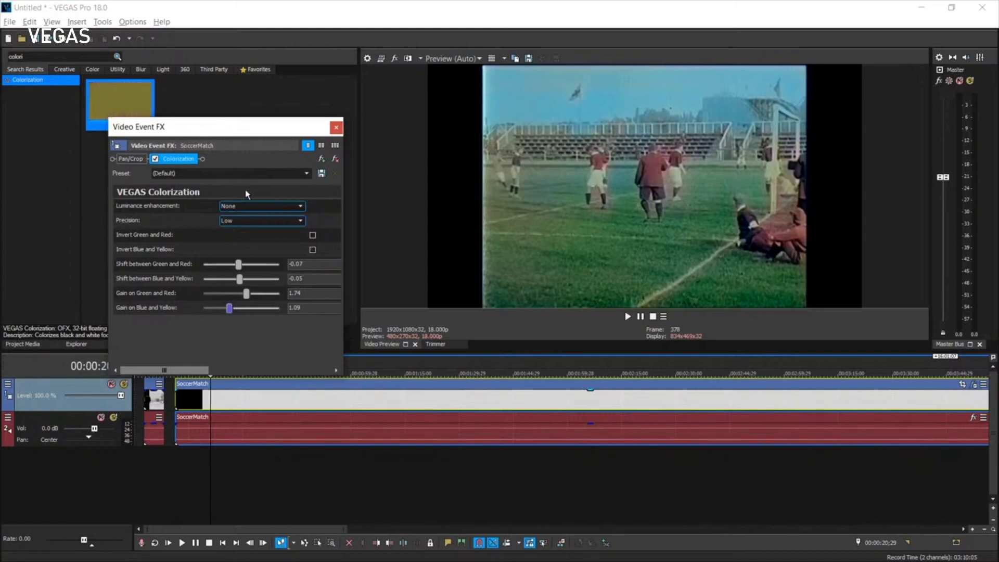
pyautogui.click(154, 162)
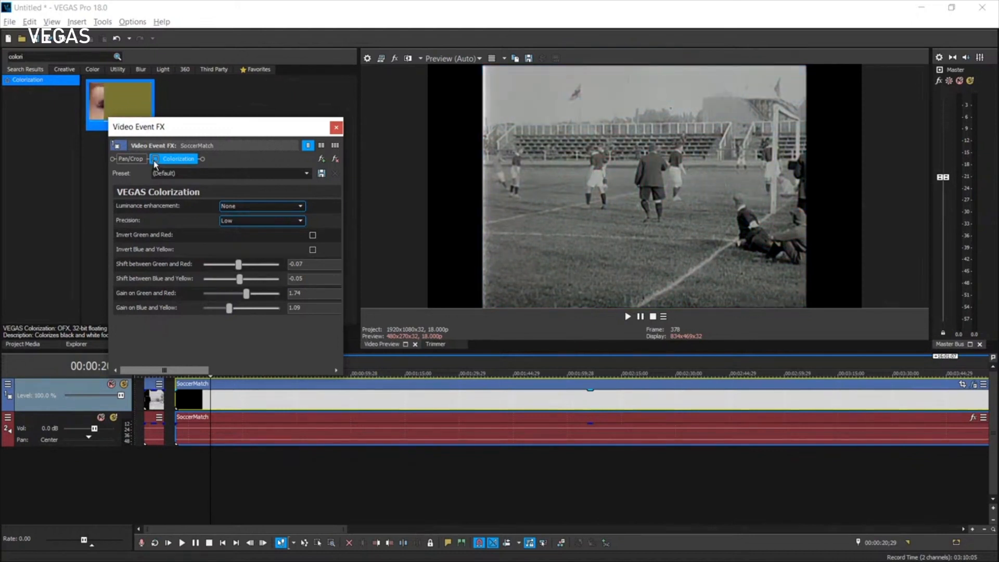
pyautogui.click(154, 160)
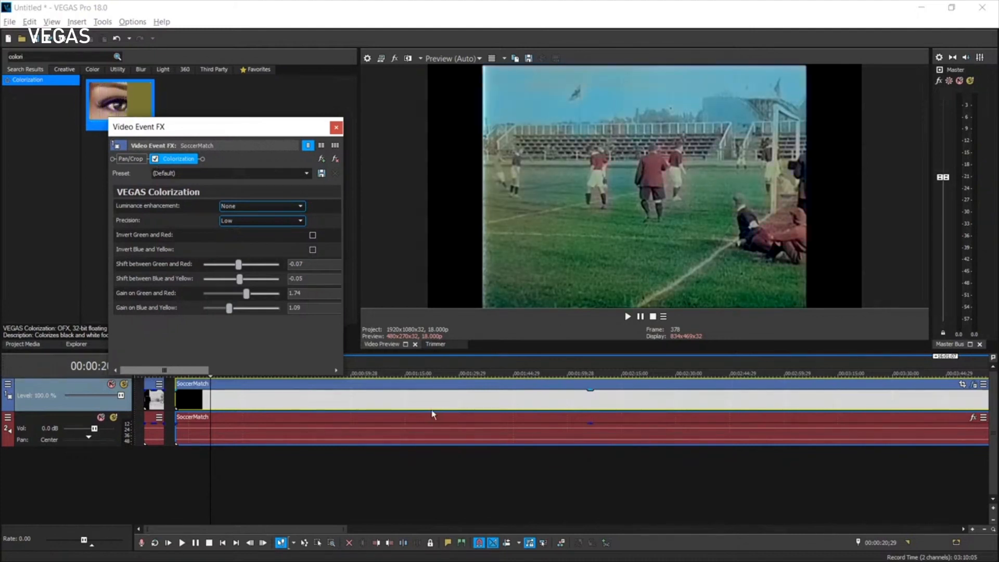
# Split the SoccerMatch event at 00:01:26;22
pyautogui.click(475, 421)
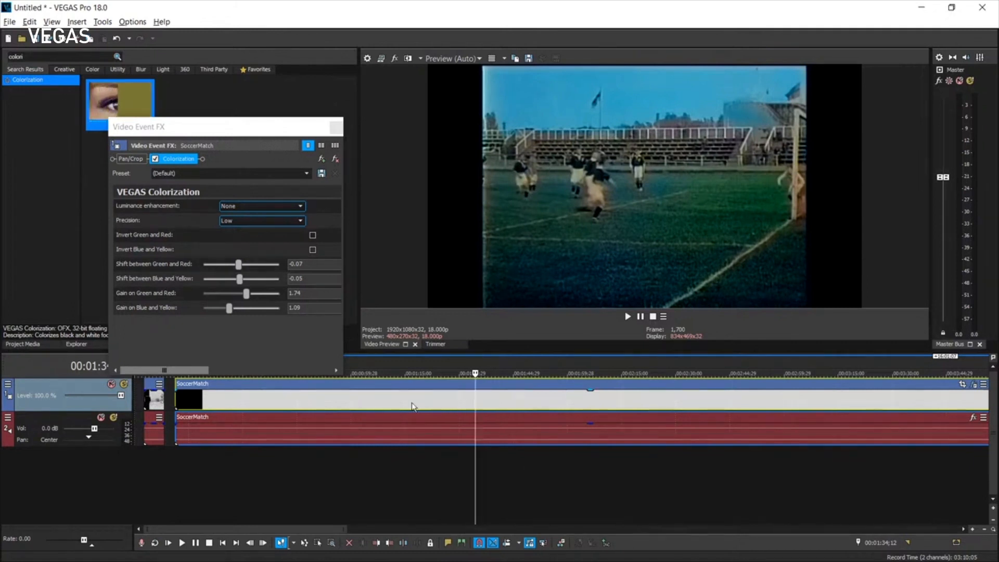
pyautogui.click(447, 403)
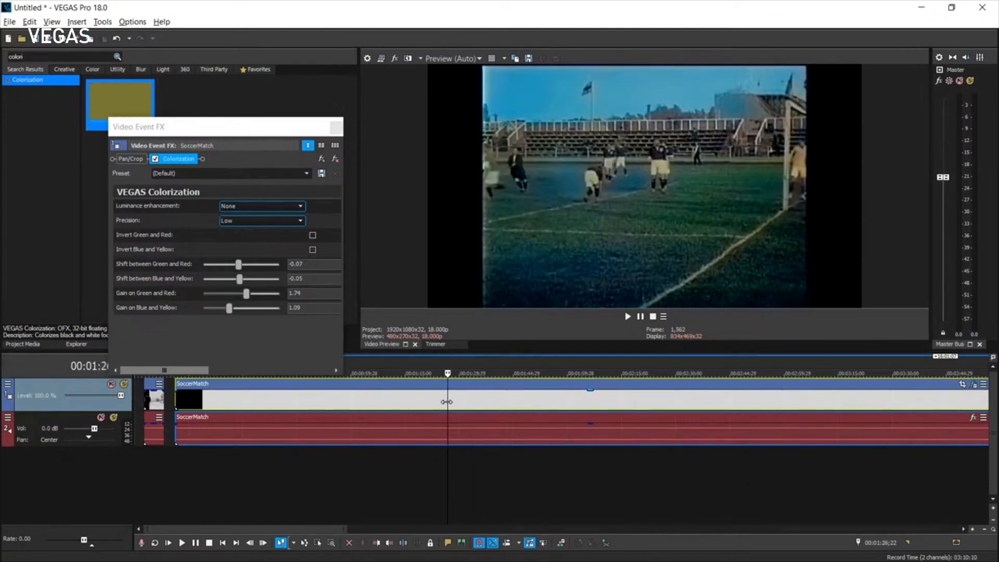
pyautogui.press('s')
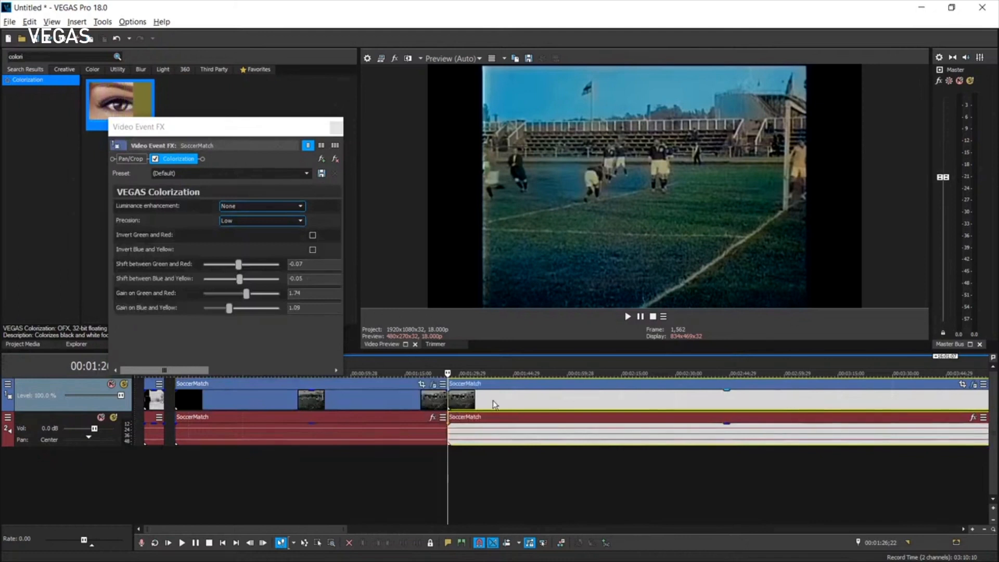
# At 00:01:39;09, set the second SoccerMatch segment's blue-yellow shift to 0.06 and blue-yellow gain to 0.87
pyautogui.click(492, 400)
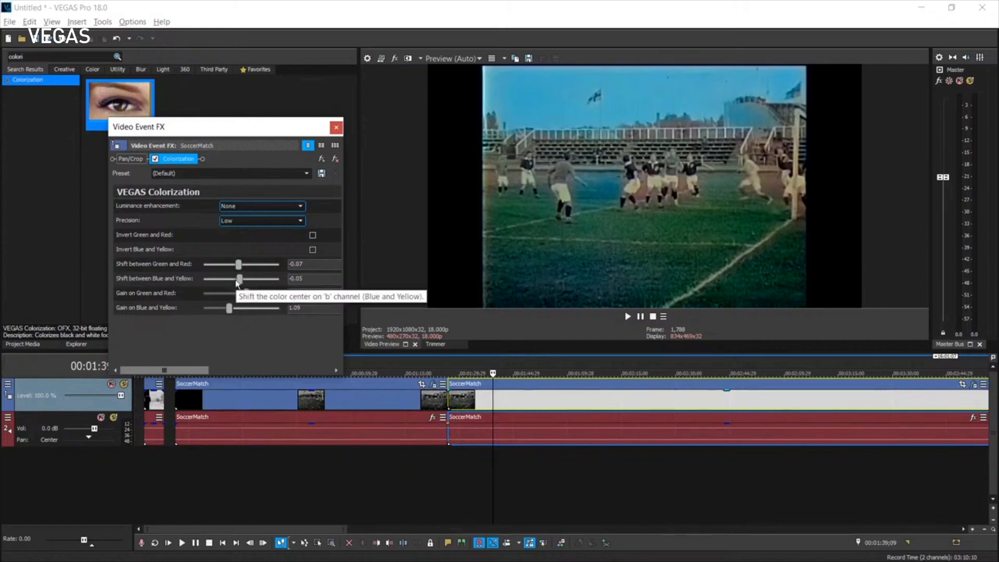
pyautogui.moveTo(239, 281); pyautogui.dragTo(243, 281)
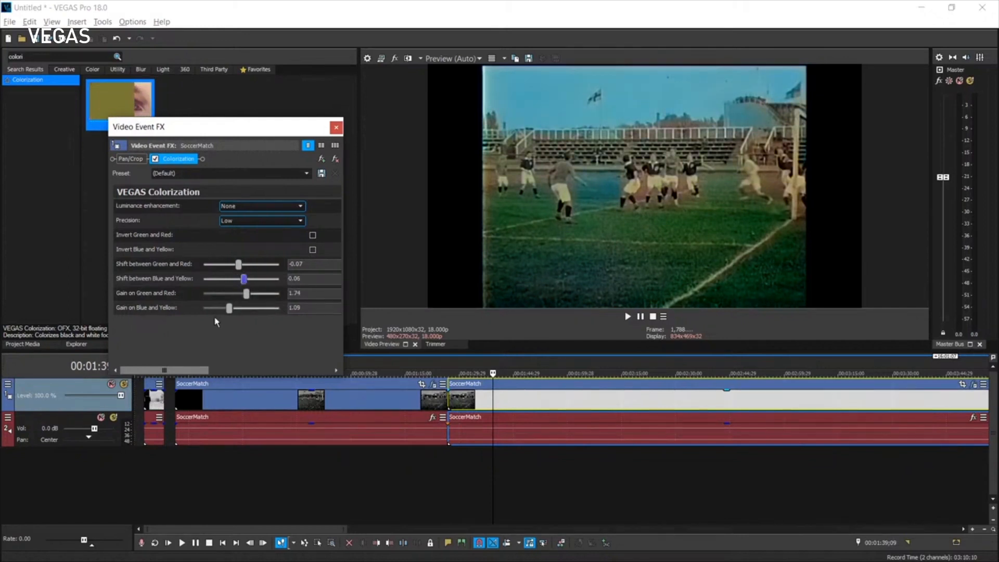
pyautogui.moveTo(229, 308); pyautogui.dragTo(224, 308)
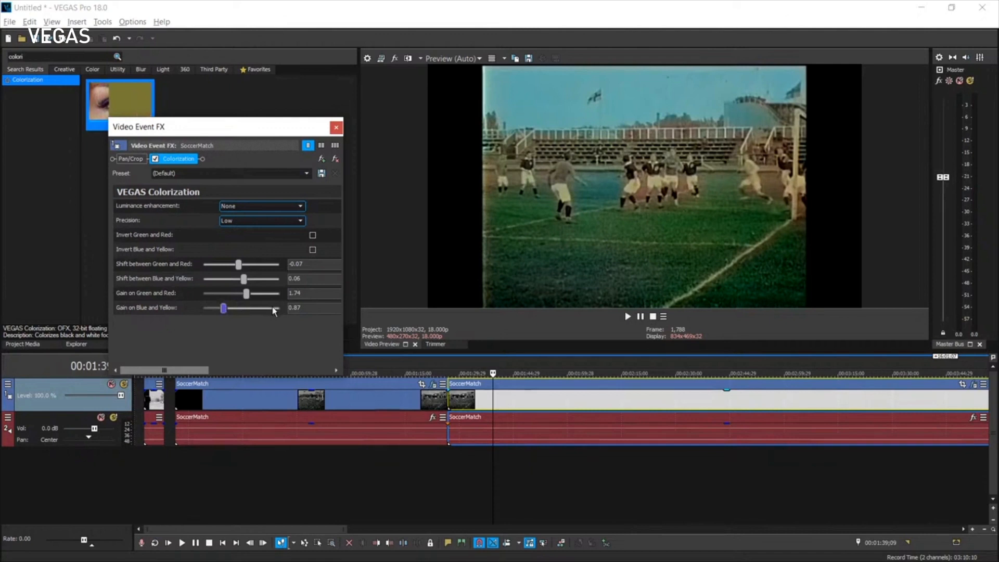
# At the street scene at 00:03:07;13, set the second SoccerMatch segment's green-red shift to -0.18 and blue-yellow shift to -0.06
pyautogui.click(645, 399)
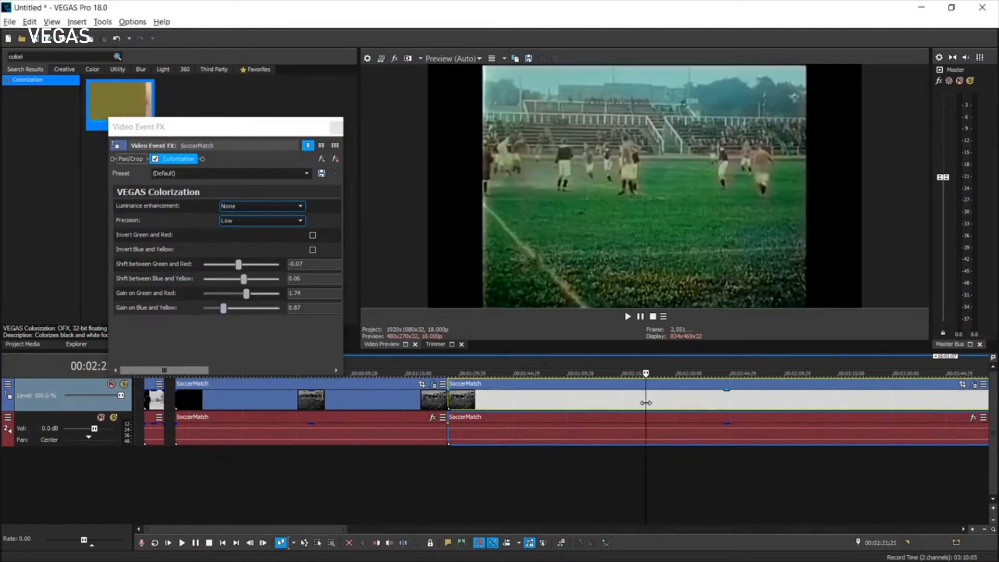
pyautogui.click(749, 404)
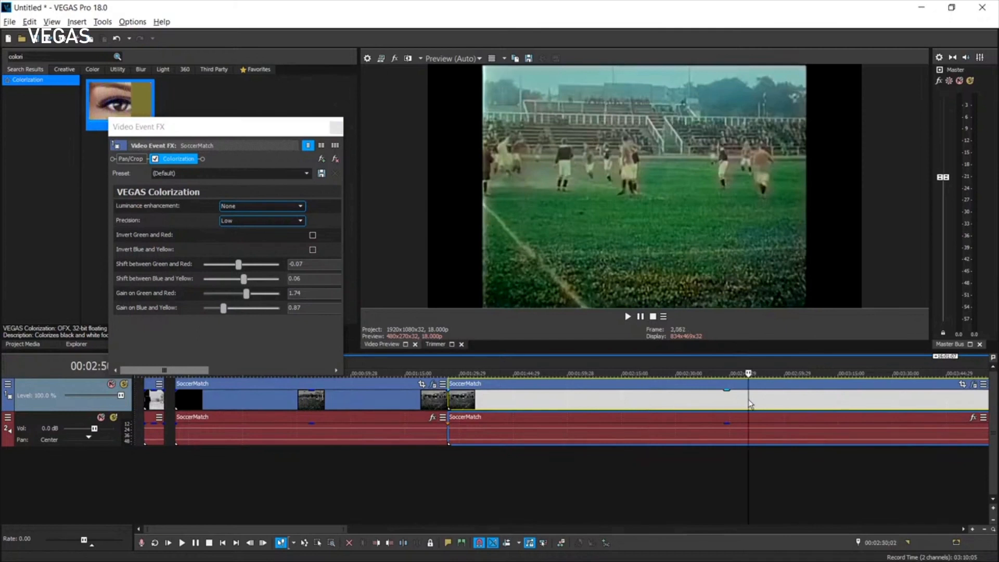
pyautogui.click(822, 405)
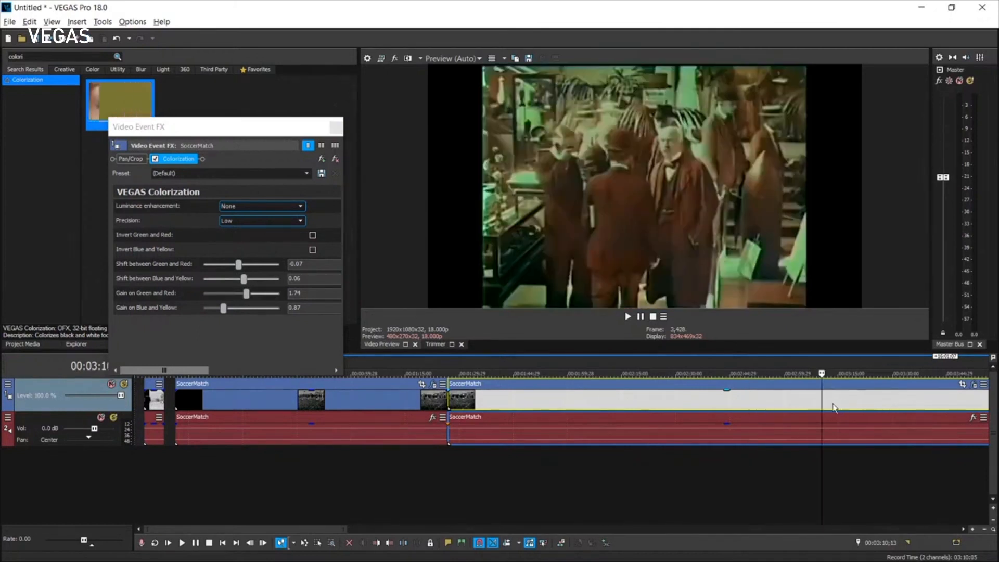
pyautogui.click(811, 399)
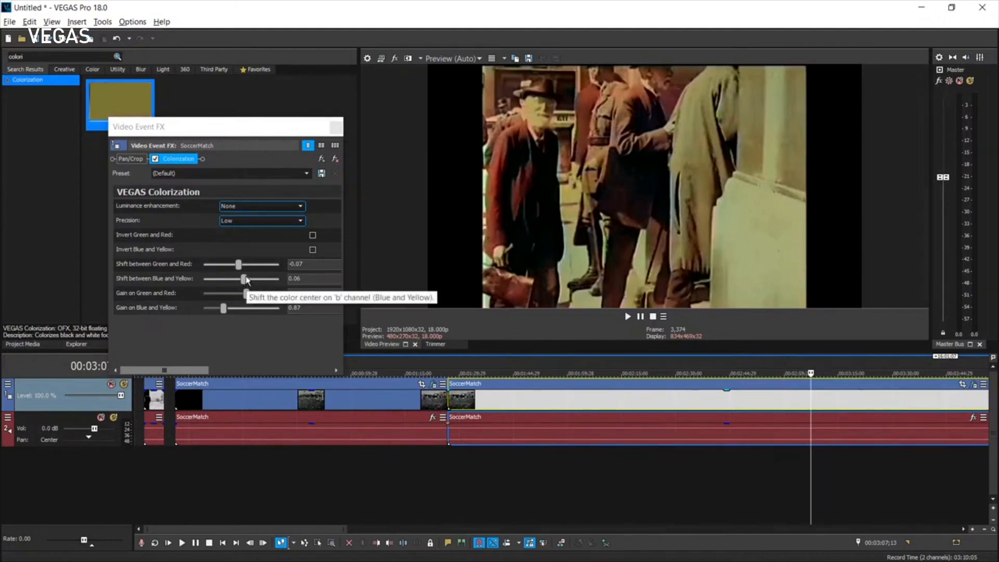
pyautogui.moveTo(239, 264)
pyautogui.mouseDown()
pyautogui.moveTo(226, 269)
pyautogui.moveTo(235, 265)
pyautogui.mouseUp()
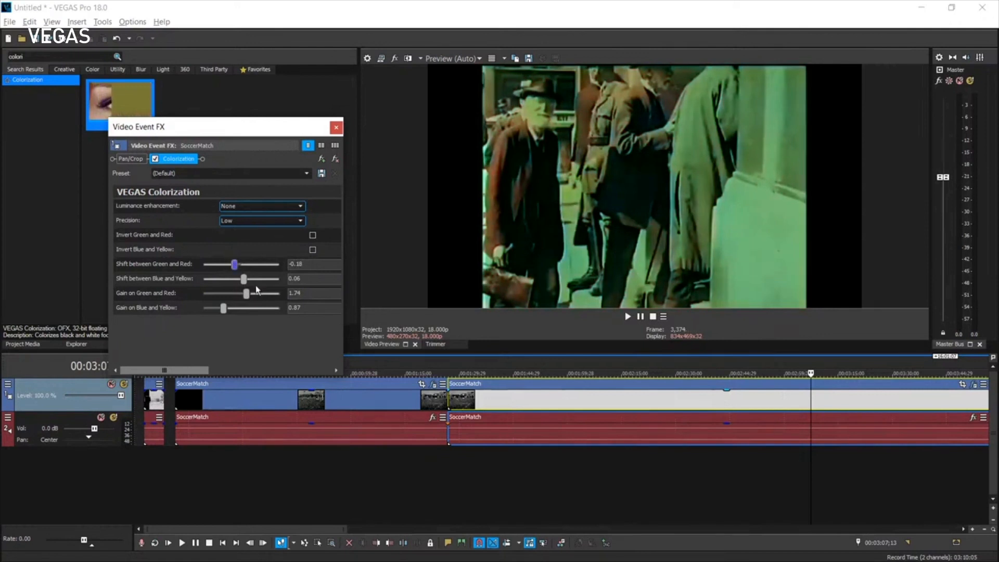
pyautogui.moveTo(243, 279); pyautogui.dragTo(238, 279)
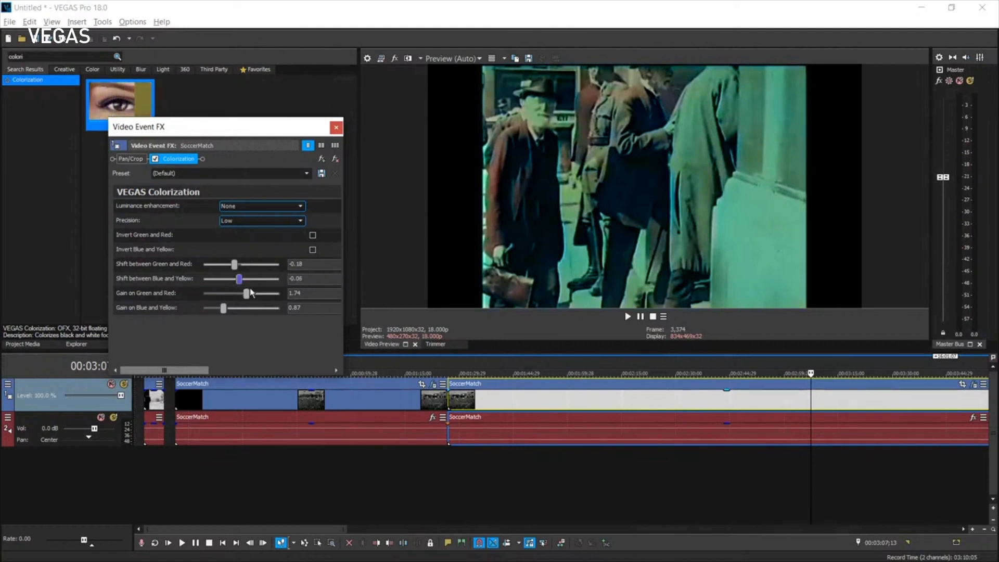
# At the cannon scene at 00:04:11;08, set the green-red shift to -0.03 and compare with the Colorization effect bypassed
pyautogui.click(953, 395)
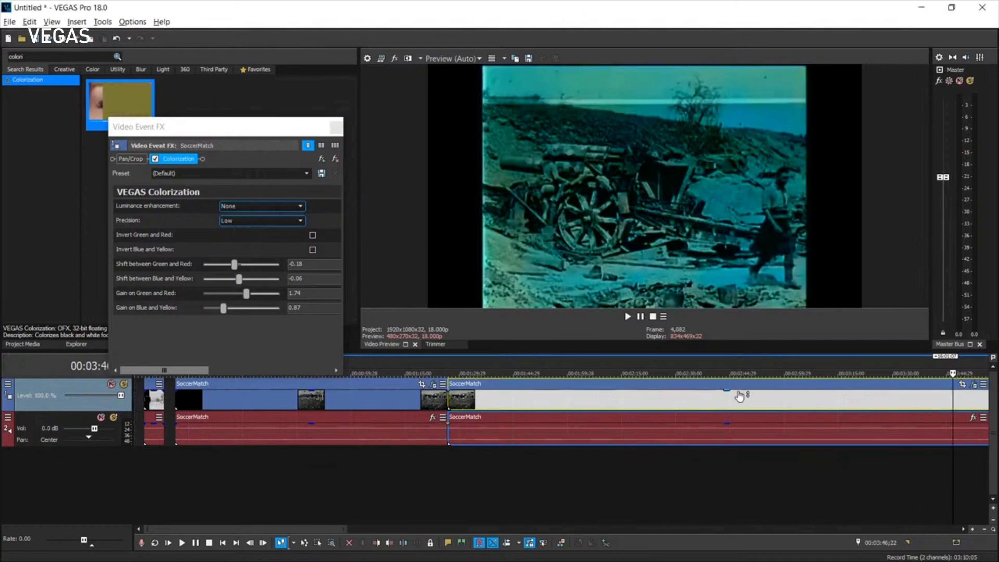
pyautogui.hscroll(3, 912, 375)
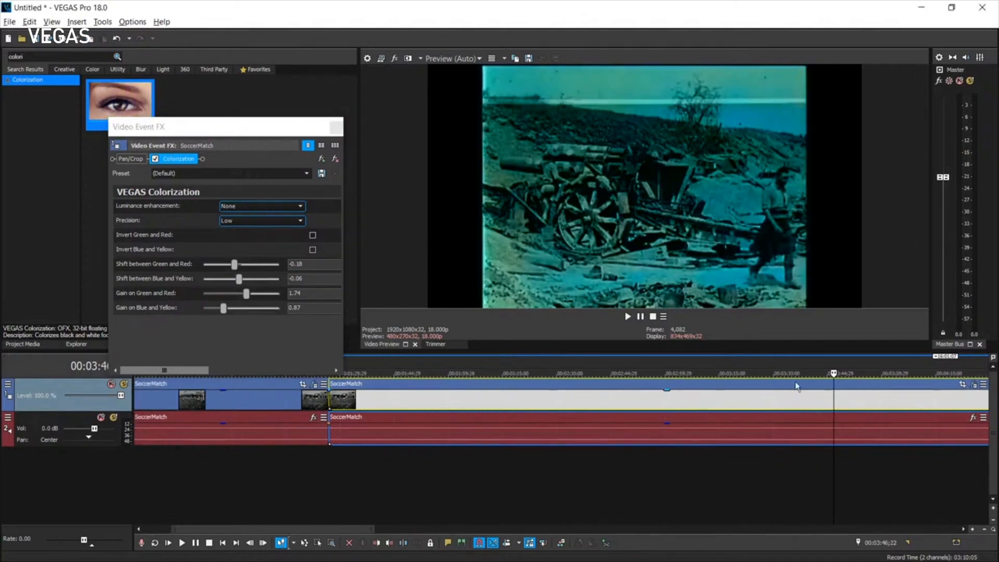
pyautogui.click(922, 408)
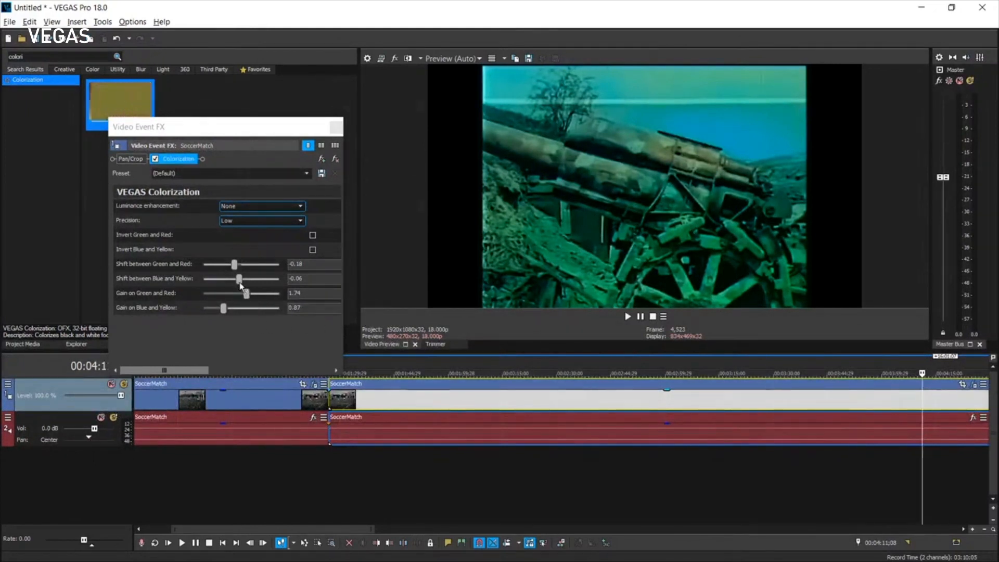
pyautogui.moveTo(233, 266); pyautogui.dragTo(241, 269)
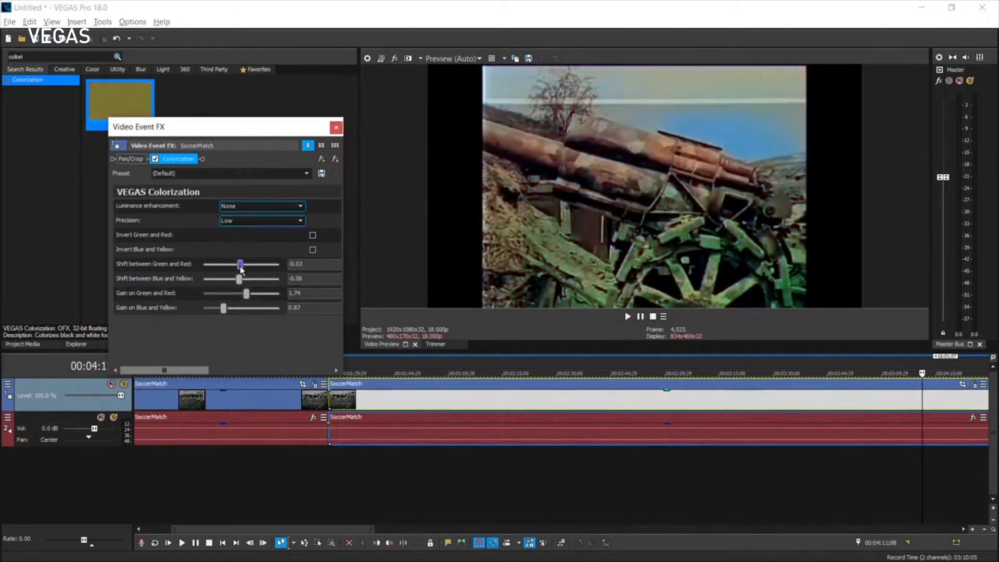
pyautogui.click(155, 158)
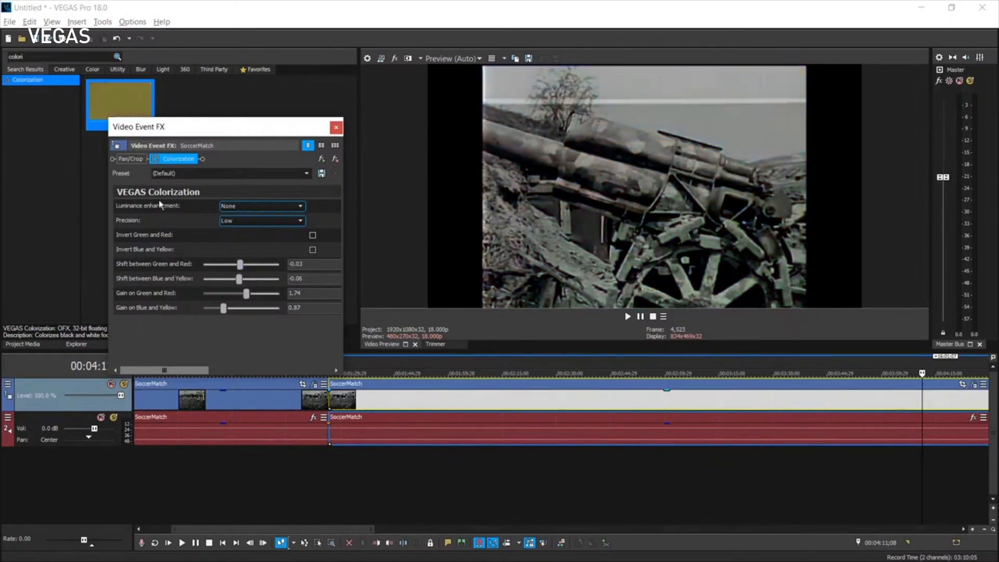
pyautogui.click(155, 160)
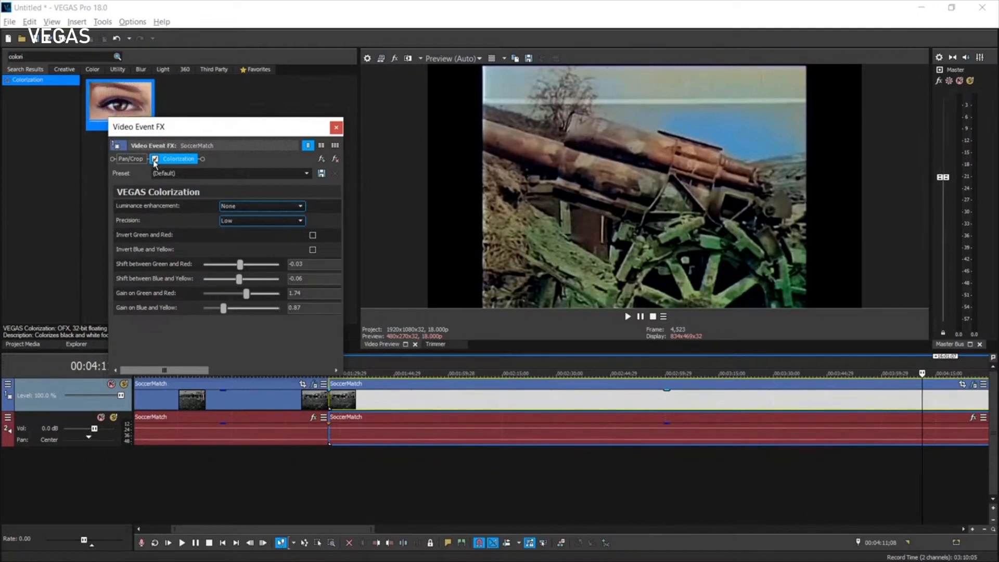
# Close SoccerMatch's effect settings and add LadyOnBridge.mp4 from the Colorize folder to the timeline after SoccerMatch
pyautogui.click(429, 414)
pyautogui.scroll(-2, 430, 419)
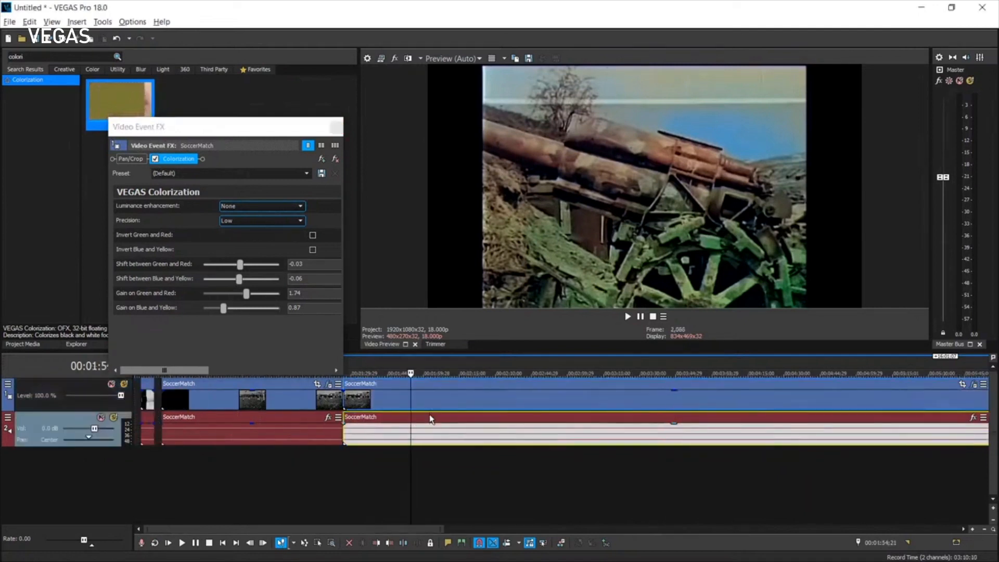
pyautogui.scroll(-3, 429, 416)
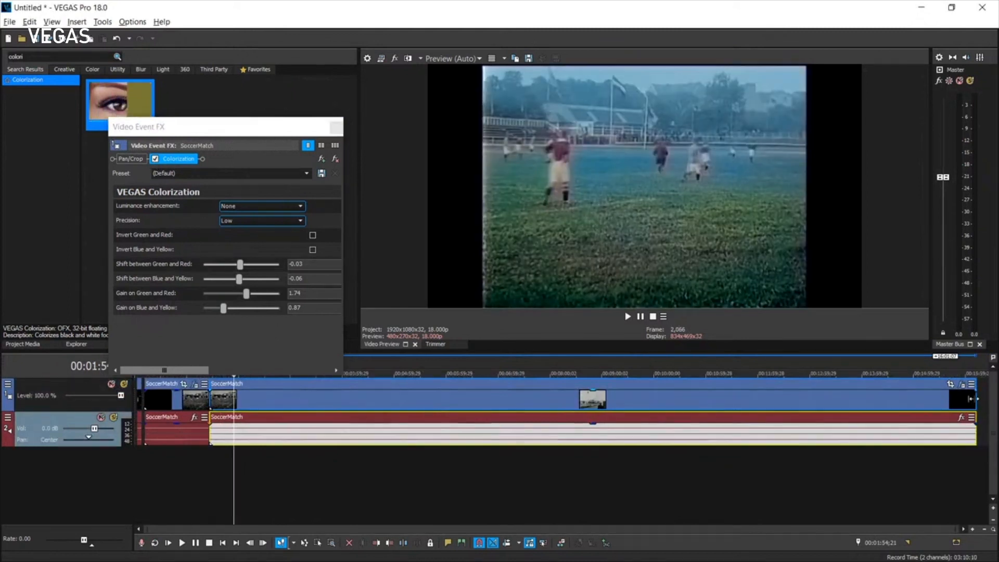
pyautogui.click(341, 130)
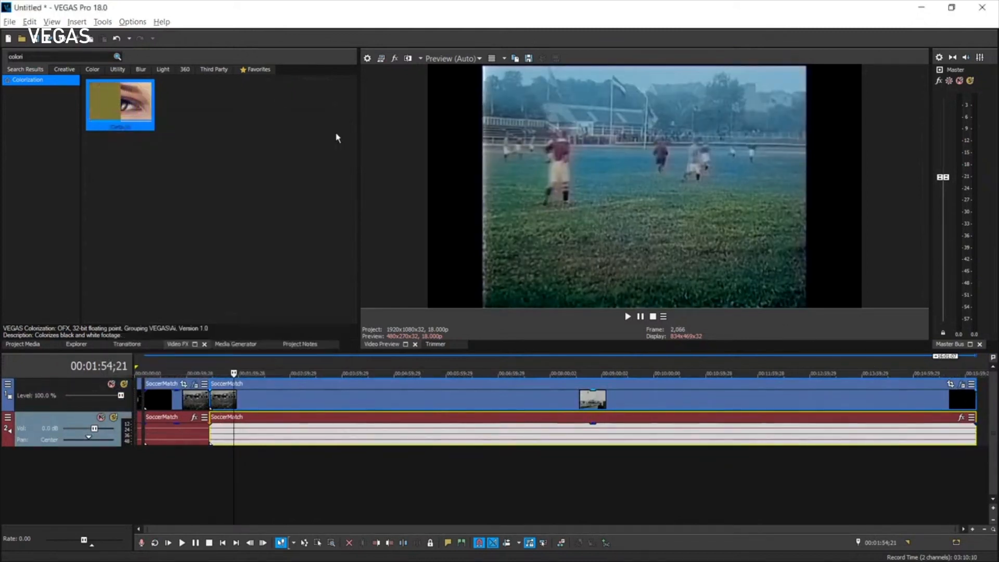
pyautogui.click(77, 345)
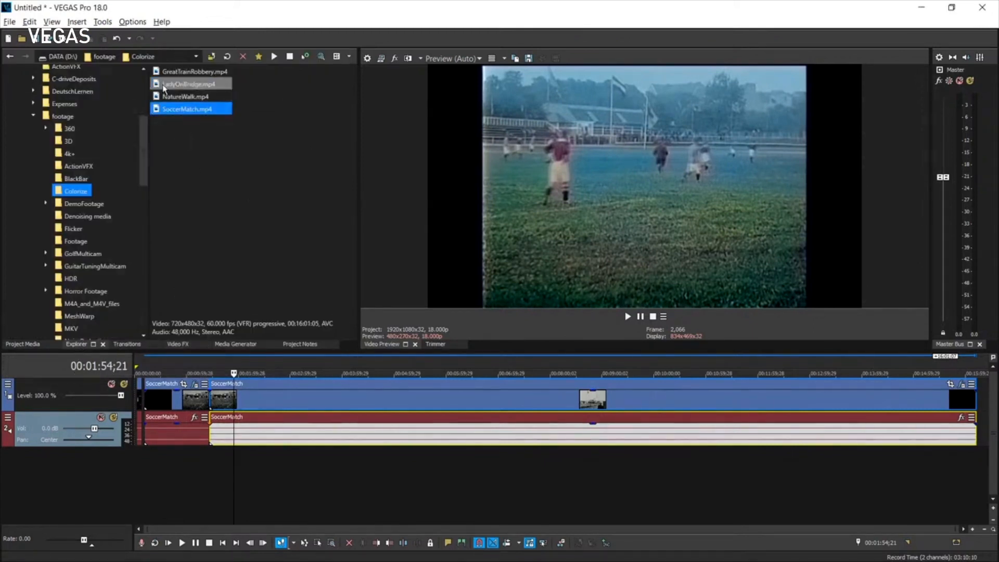
pyautogui.moveTo(186, 96); pyautogui.dragTo(970, 399)
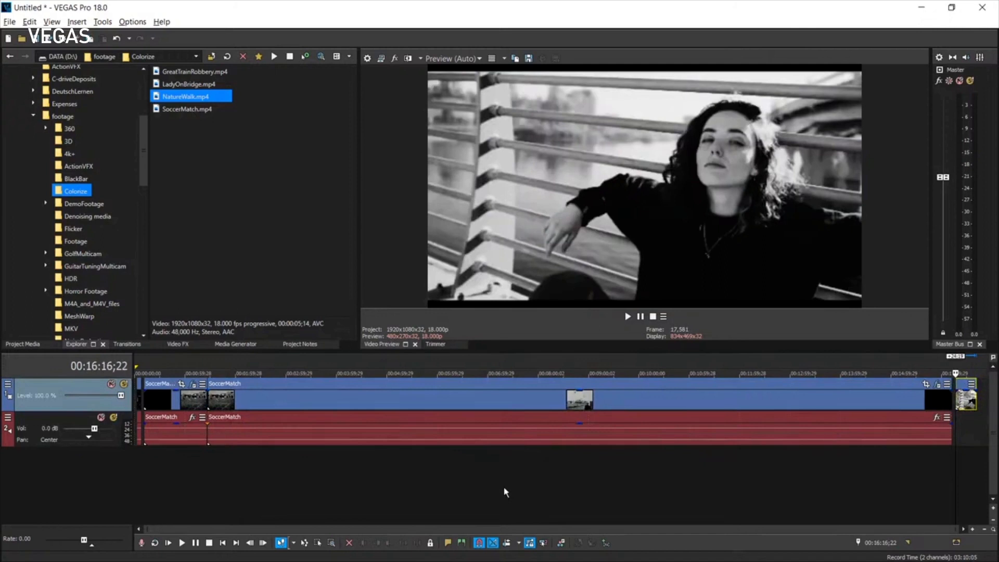
pyautogui.scroll(5, 958, 416)
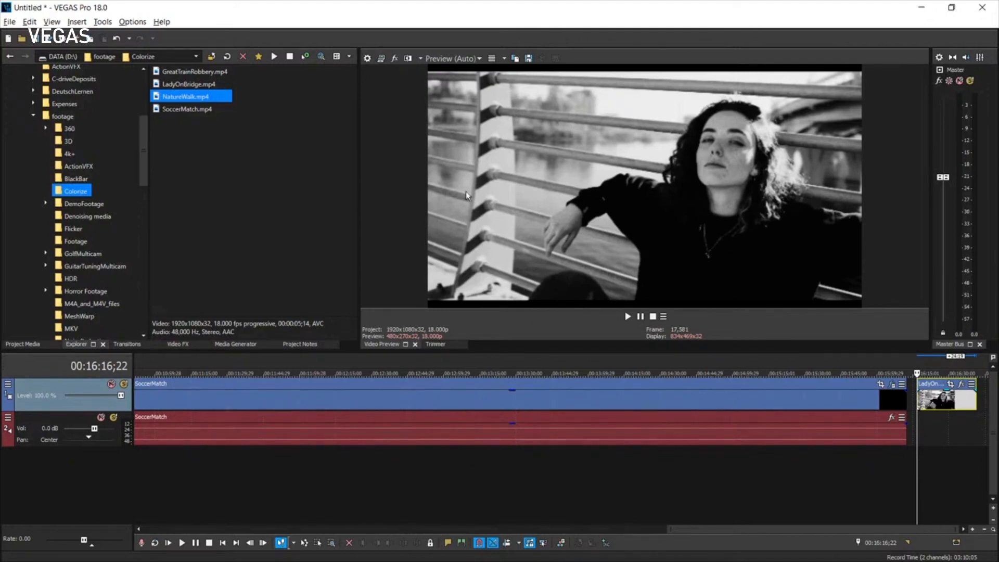
# Apply the default VEGAS Colorization effect to the LadyOnBridge event and move the cursor to 00:16:24;03
pyautogui.click(179, 345)
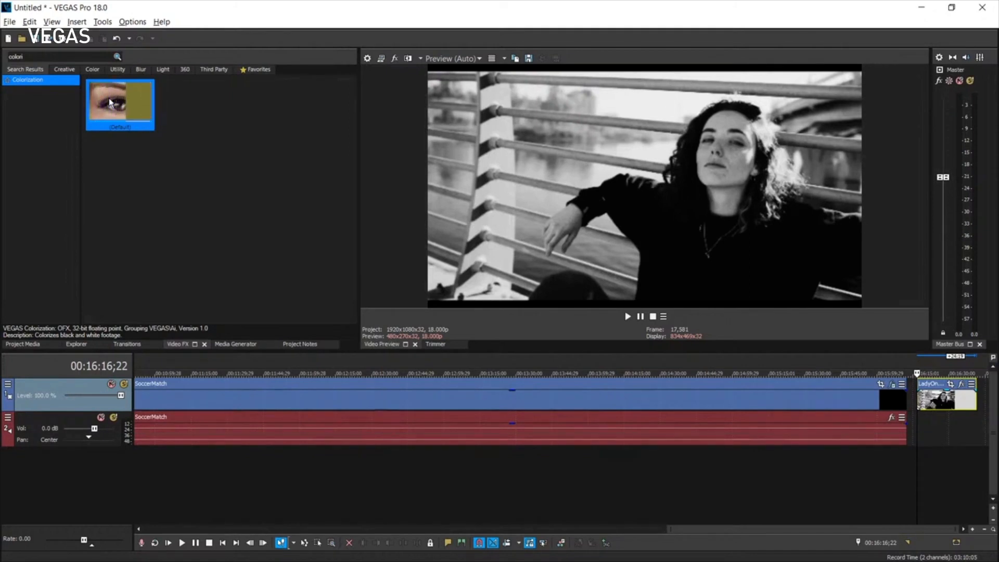
pyautogui.moveTo(108, 98); pyautogui.dragTo(956, 400)
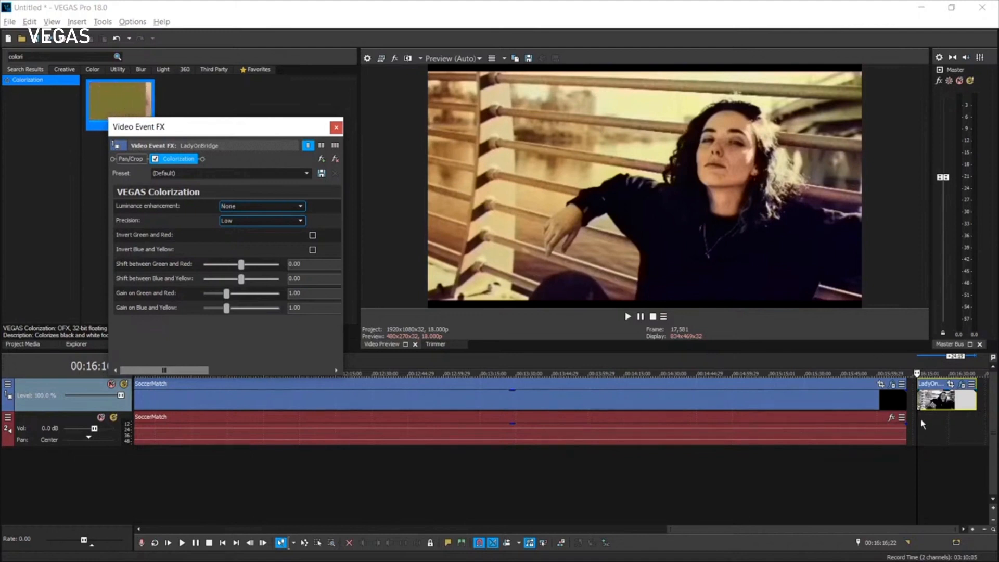
pyautogui.moveTo(915, 423); pyautogui.dragTo(934, 427)
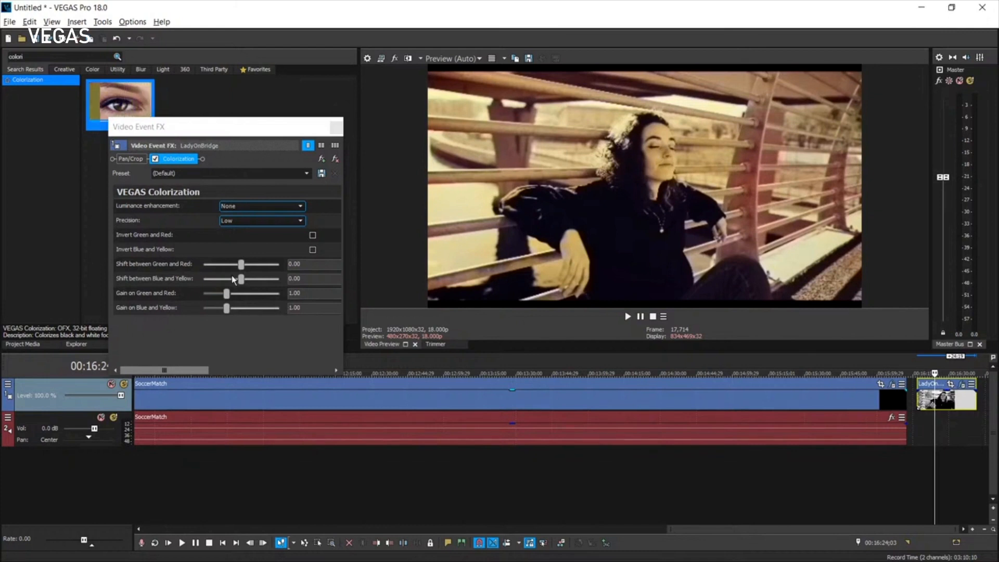
# Set LadyOnBridge's blue-yellow shift to -0.12, green-red shift to 0.05, green-red gain to 1.13 and blue-yellow gain to 0.71; check it at 00:16:32;28
pyautogui.moveTo(241, 278); pyautogui.dragTo(236, 279)
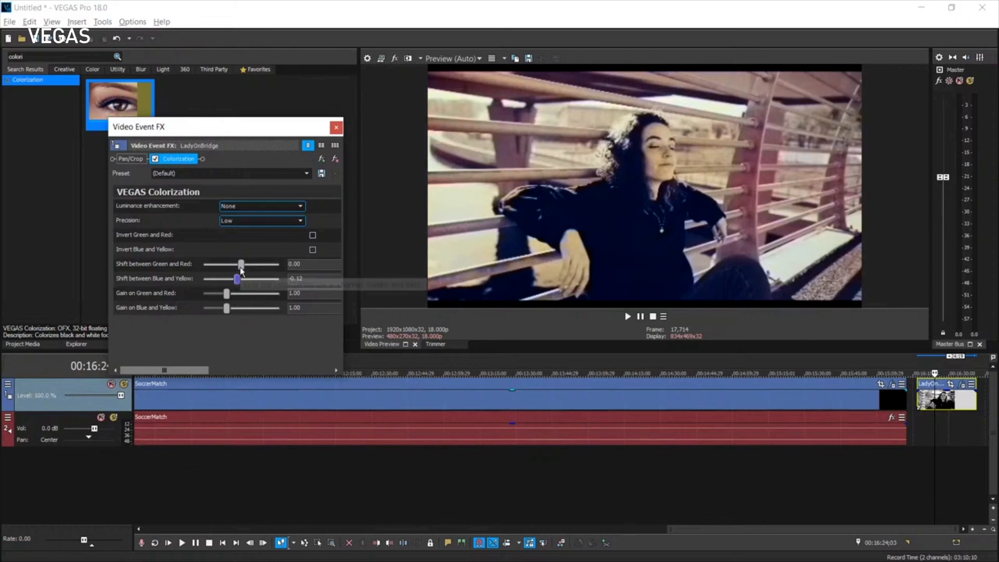
pyautogui.moveTo(240, 266); pyautogui.dragTo(243, 267)
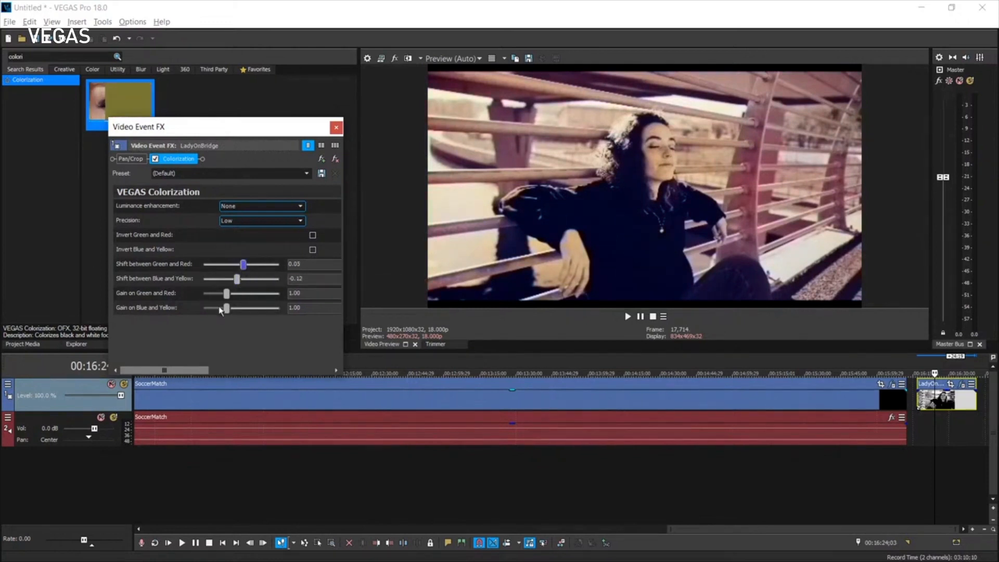
pyautogui.moveTo(228, 295); pyautogui.dragTo(232, 298)
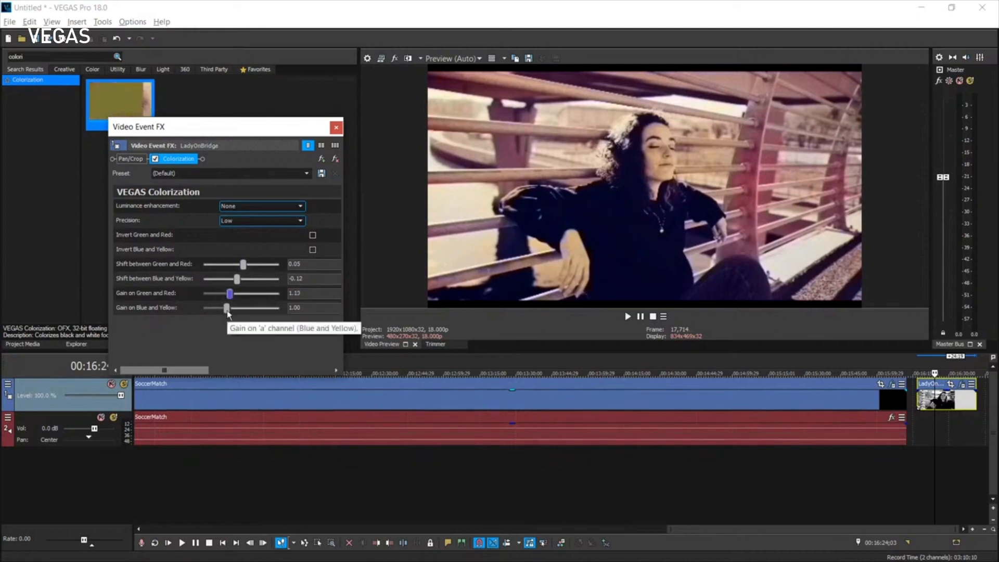
pyautogui.moveTo(226, 309); pyautogui.dragTo(219, 310)
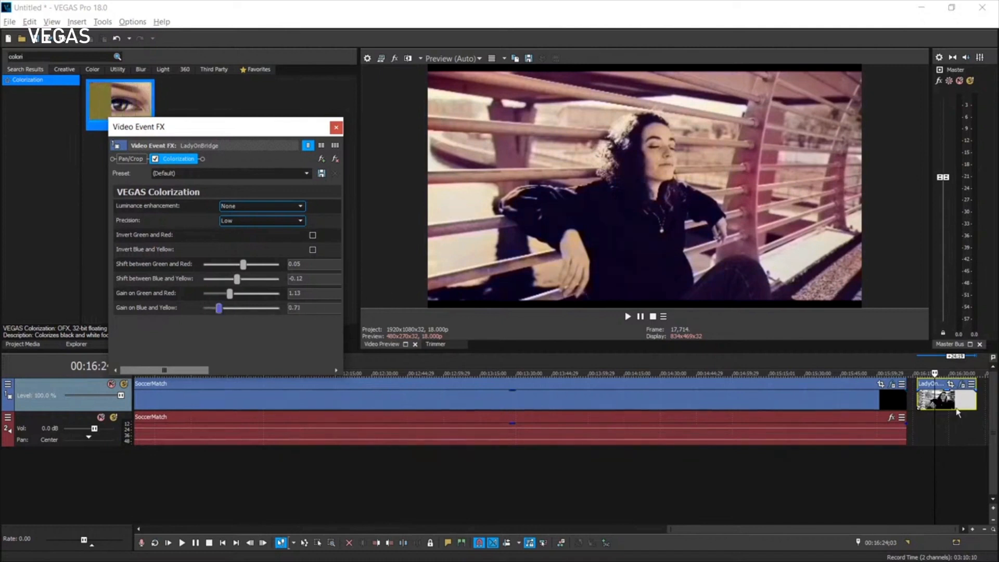
pyautogui.click(957, 405)
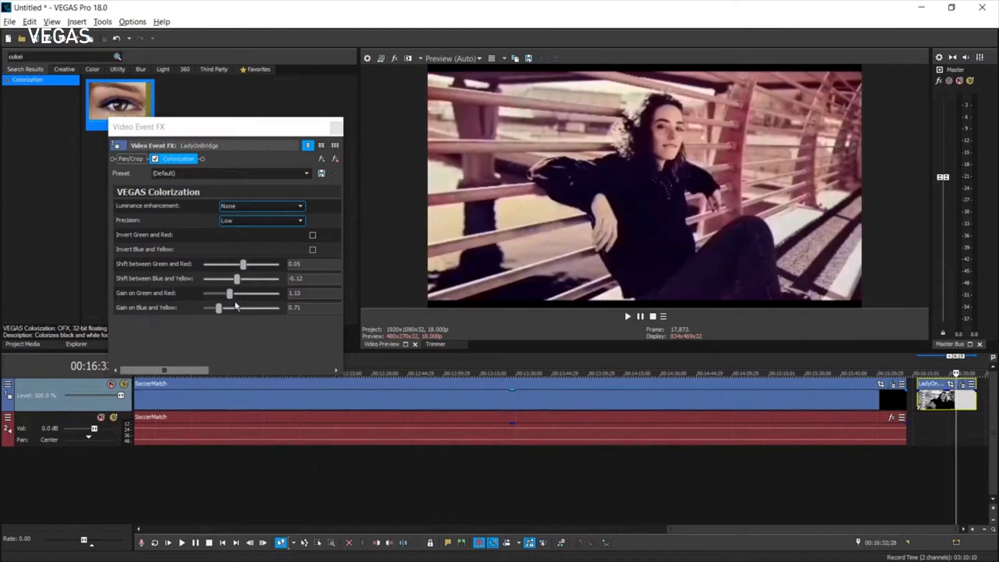
# Set LadyOnBridge's green-red shift to -0.02 and close its effect settings
pyautogui.moveTo(243, 264); pyautogui.dragTo(241, 264)
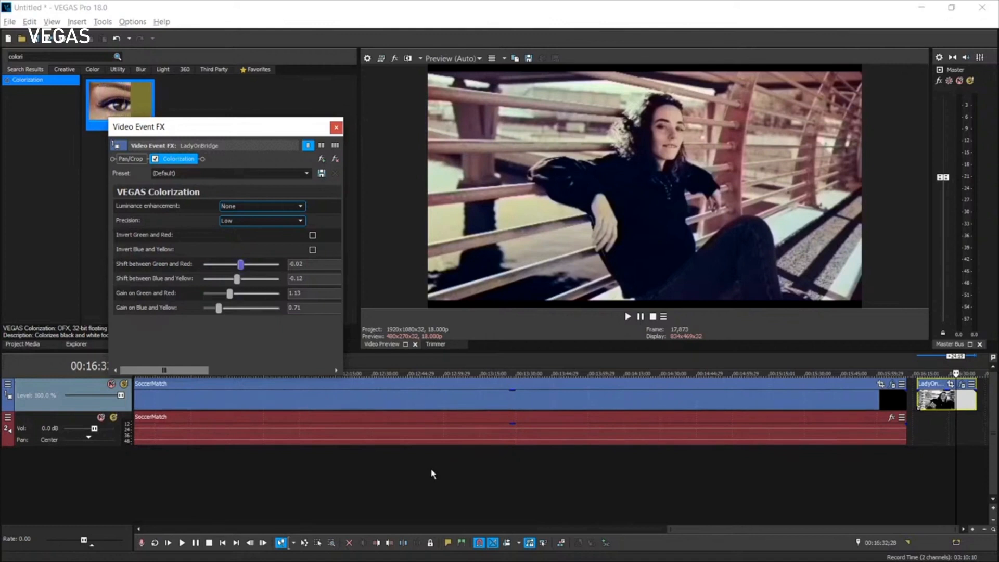
pyautogui.click(336, 128)
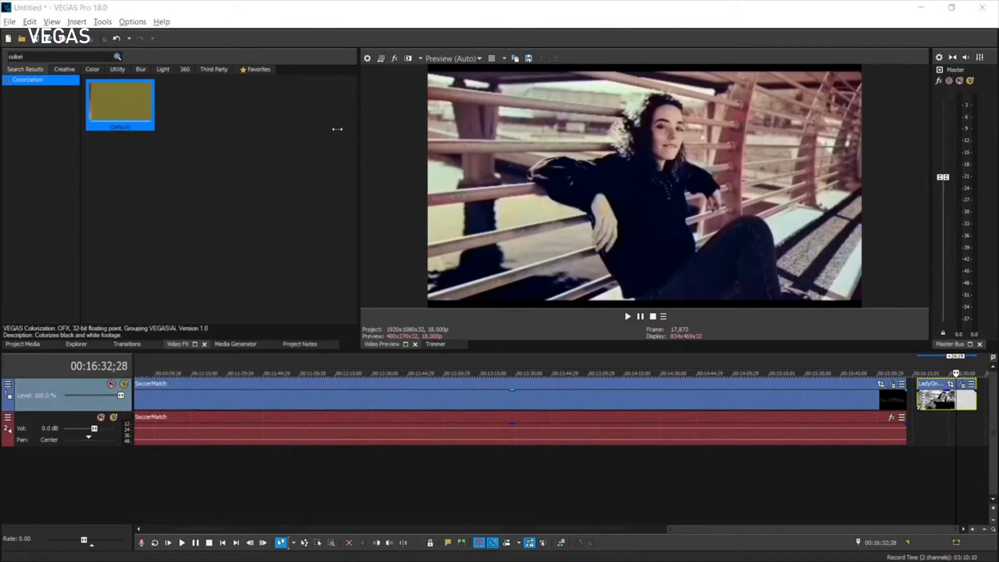
pyautogui.hotkey('alt', 'Tab')
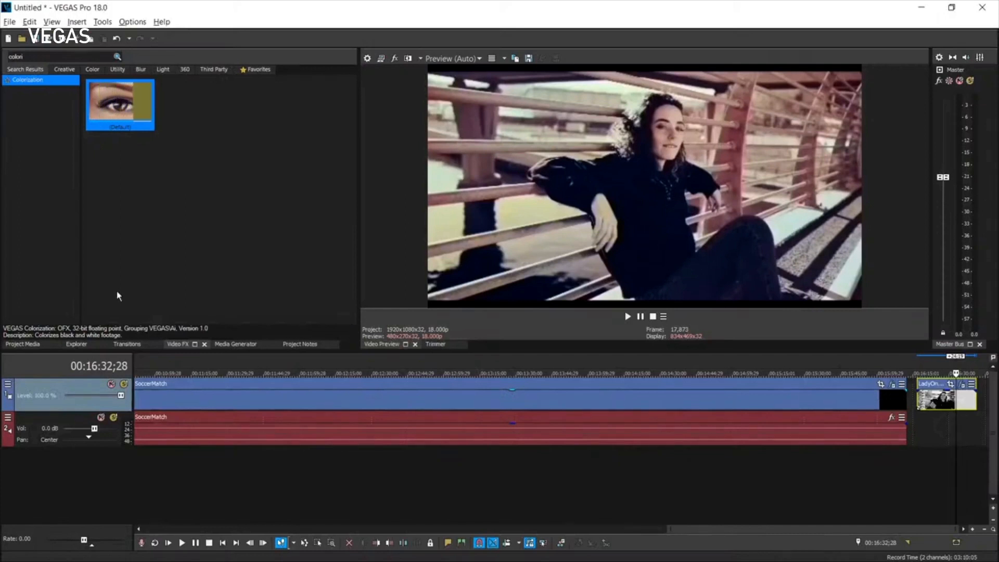
# Start a new project without saving and add CoffeeSign_flicker.mp4 from the Flicker folder to the timeline, matching the project settings to the clip
pyautogui.click(9, 39)
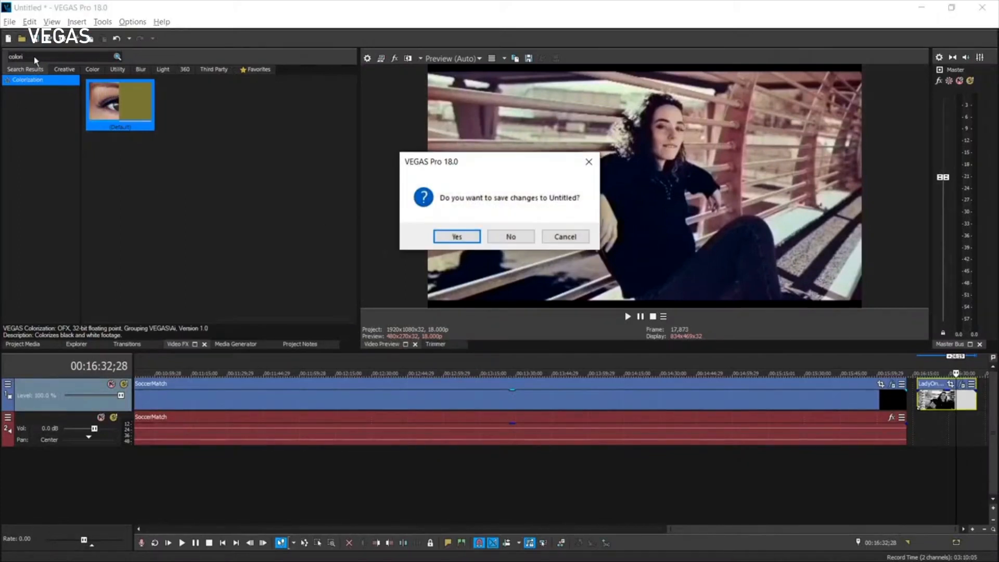
pyautogui.click(508, 233)
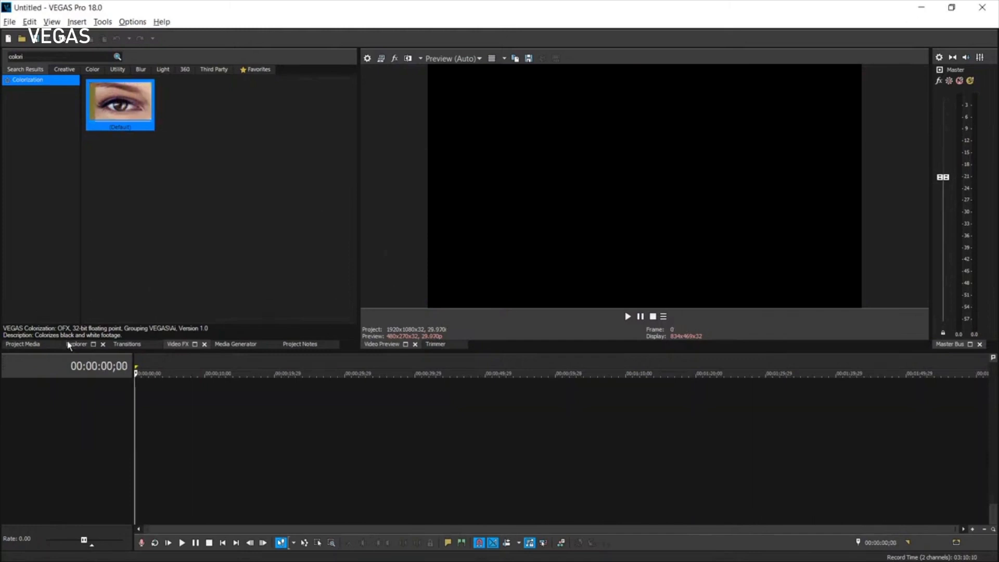
pyautogui.click(76, 344)
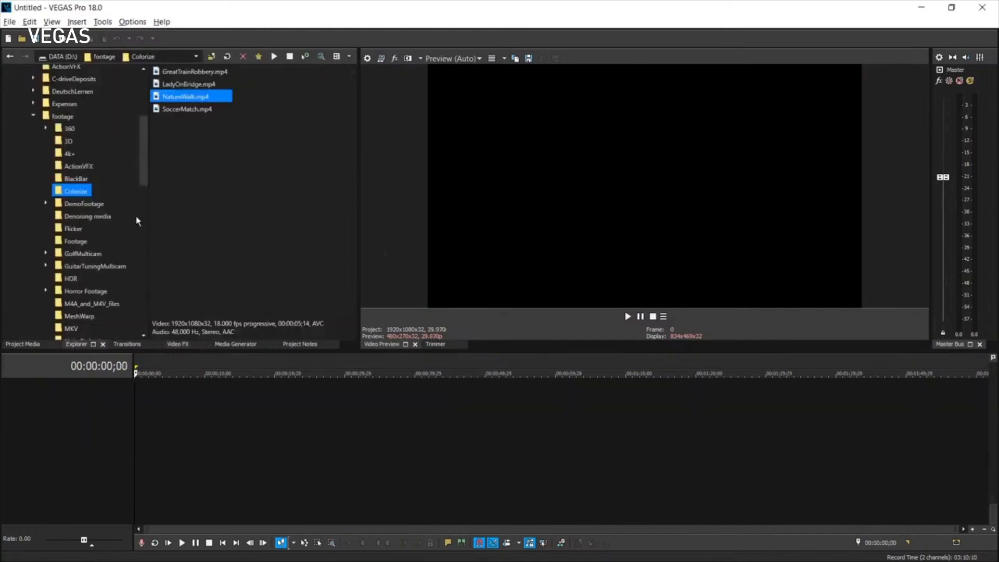
pyautogui.click(73, 229)
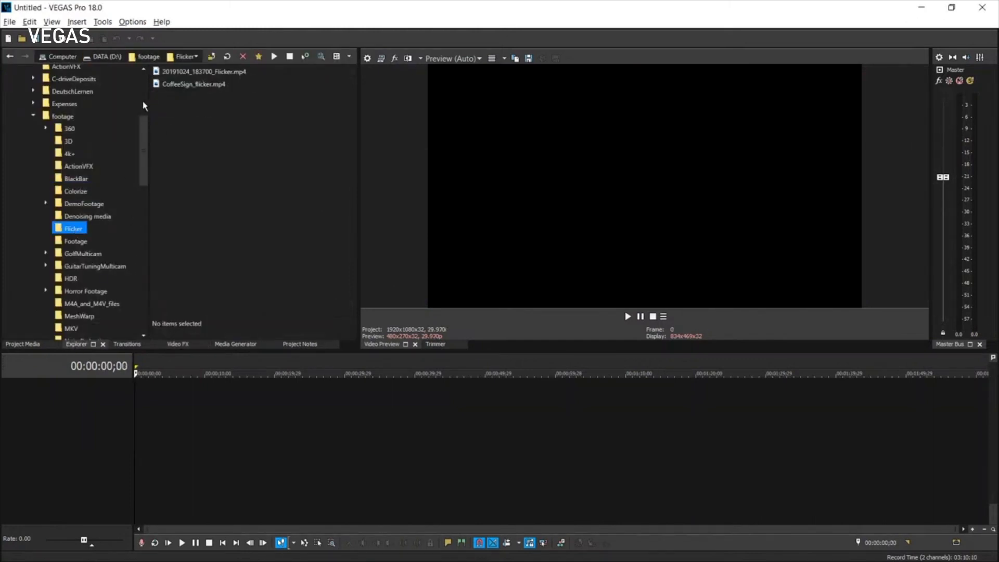
pyautogui.moveTo(194, 84); pyautogui.dragTo(240, 435)
pyautogui.click(549, 229)
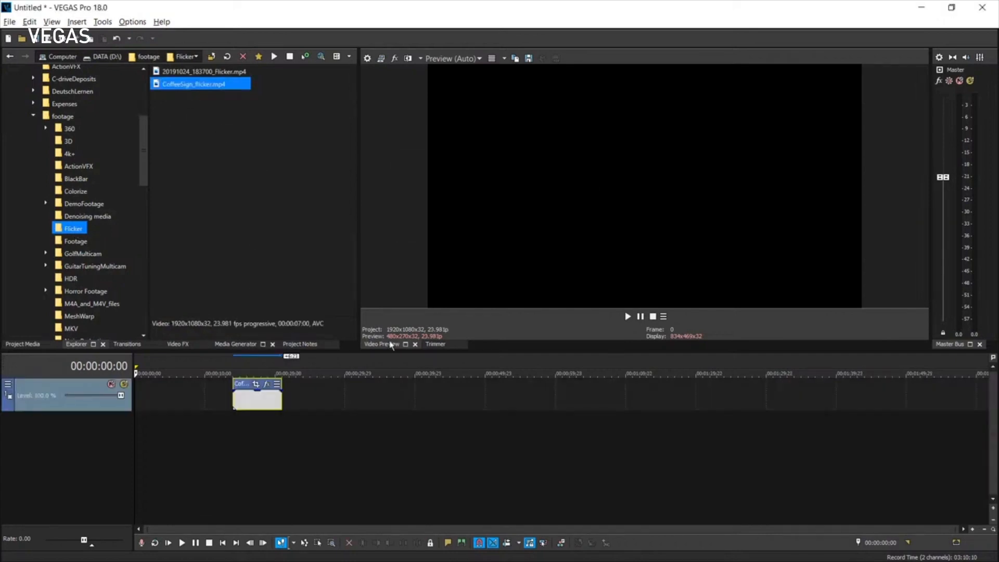
# Play the coffee sign clip from its start at 00:00:13:23 to examine the flicker
pyautogui.click(232, 401)
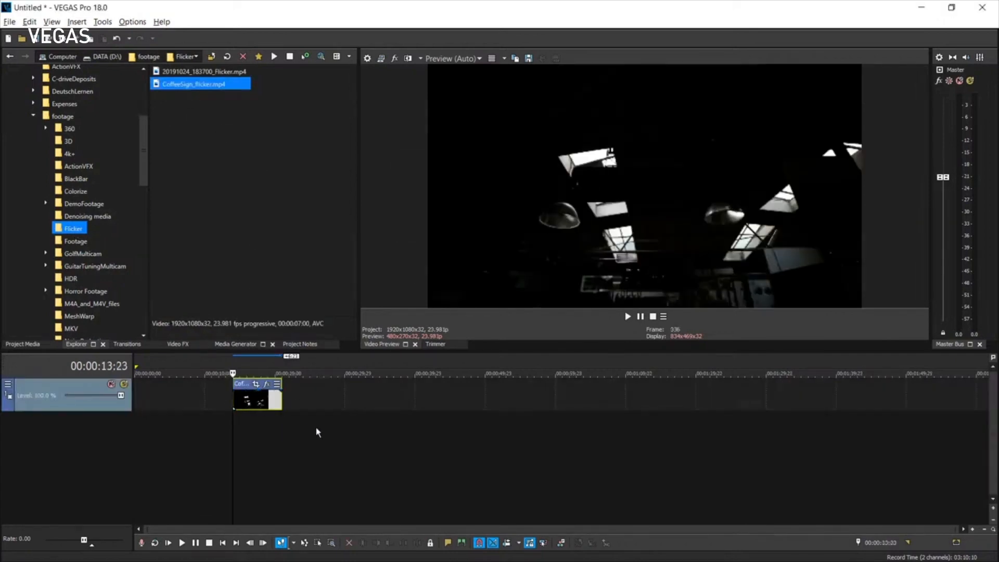
pyautogui.press('space')
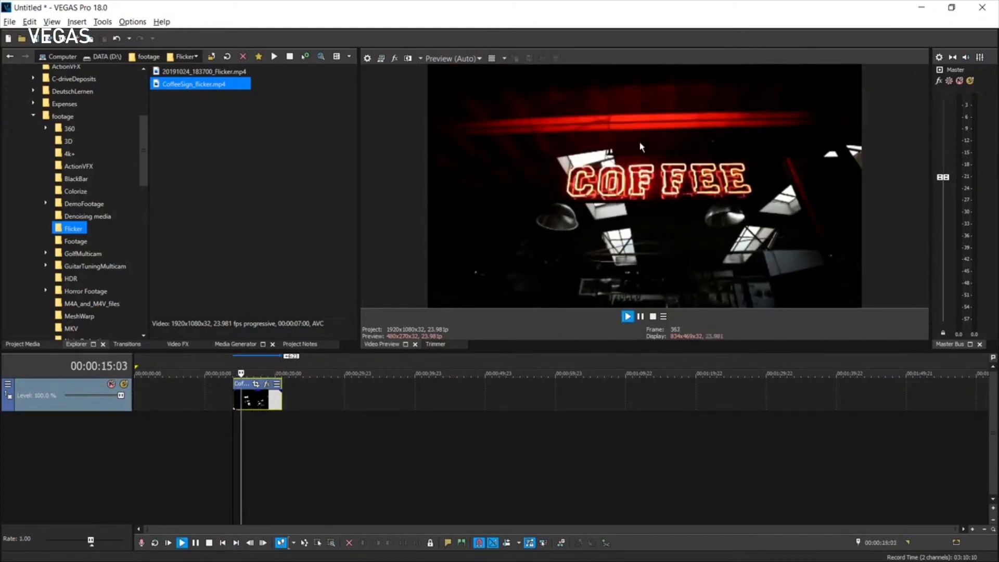
pyautogui.press('space')
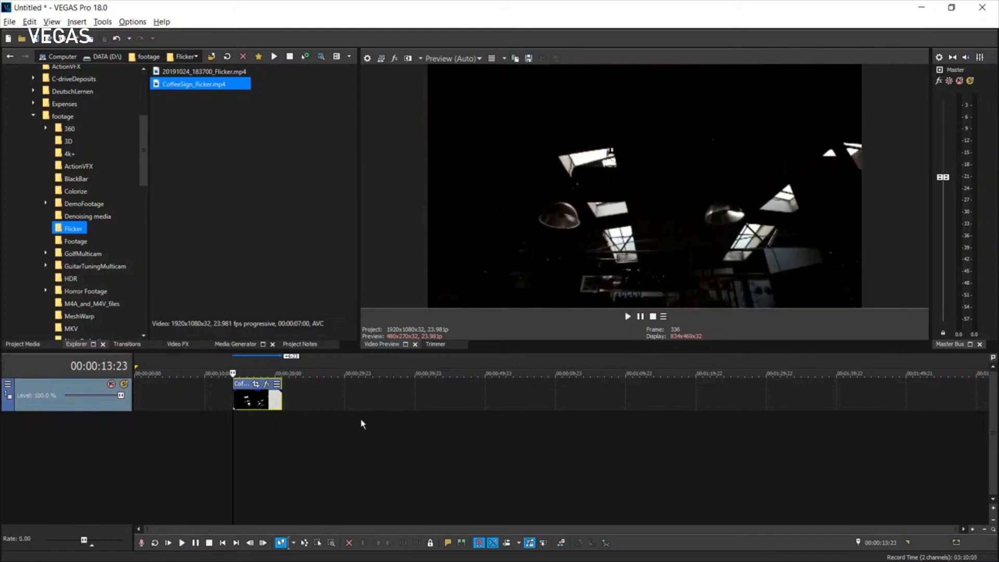
# Search the video effects for "flick" and apply the default Flicker Control effect to the coffee sign event
pyautogui.click(183, 345)
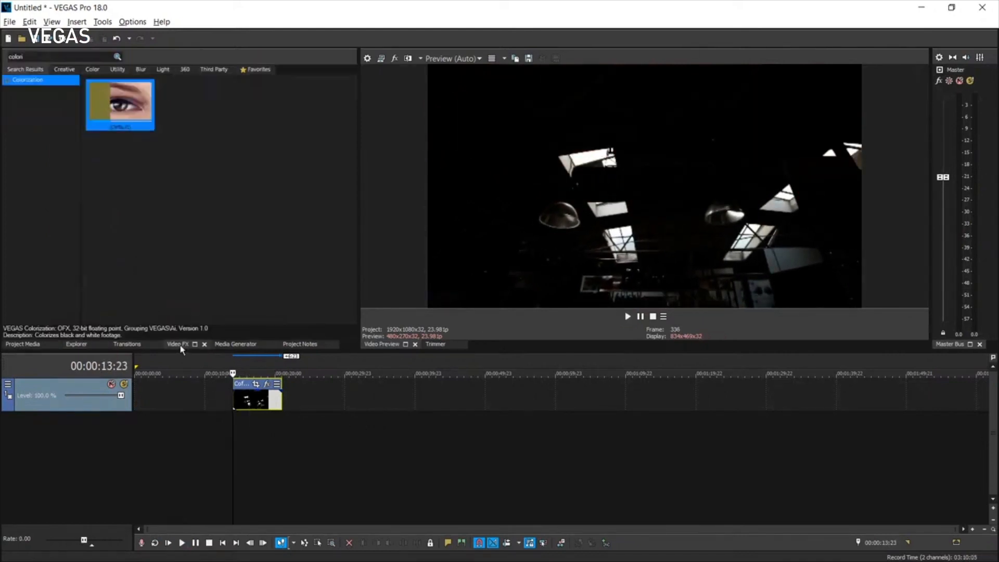
pyautogui.moveTo(24, 56); pyautogui.dragTo(2, 57)
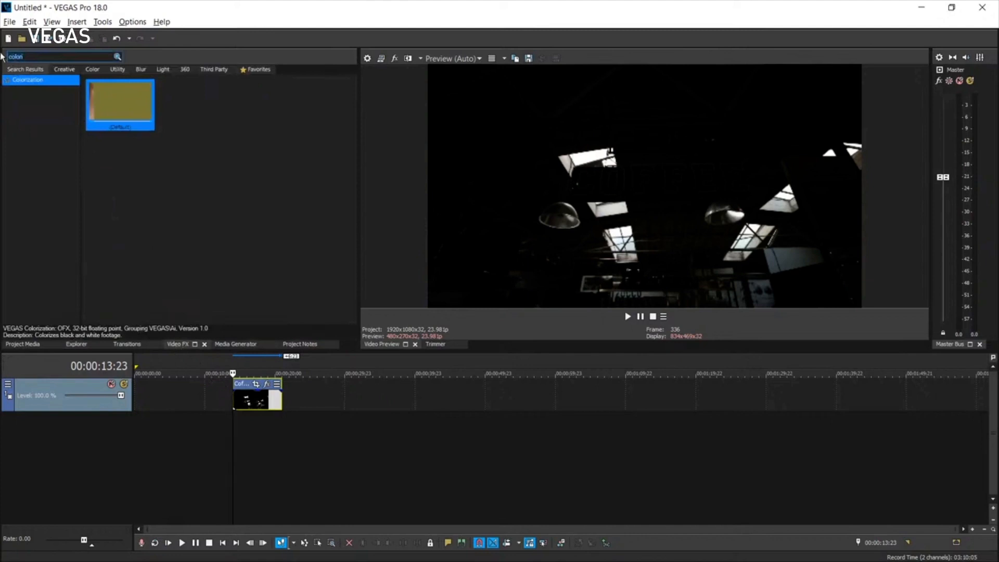
pyautogui.write('fl')
pyautogui.press('BackSpace')
pyautogui.write('lick')
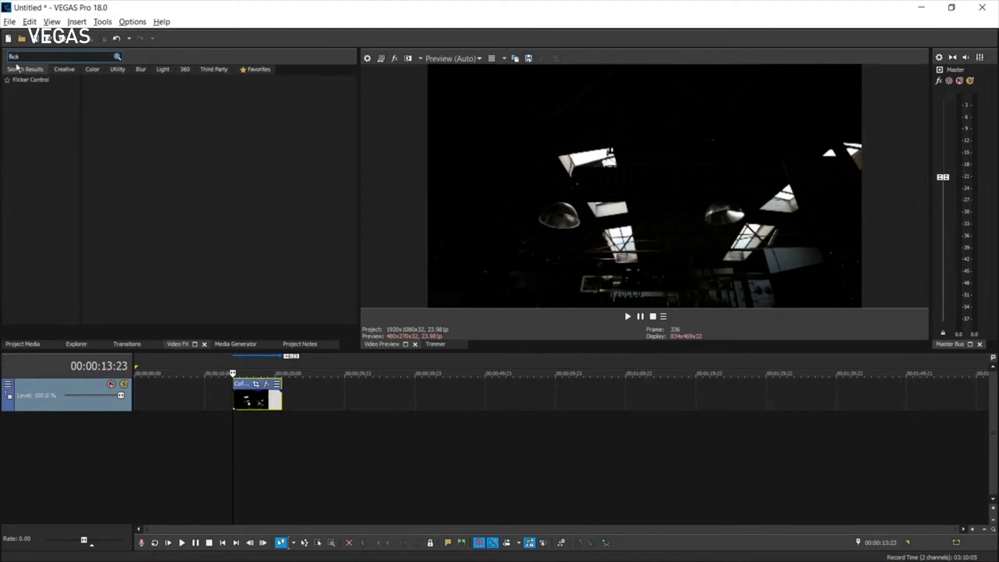
pyautogui.click(20, 81)
pyautogui.moveTo(89, 115); pyautogui.dragTo(260, 404)
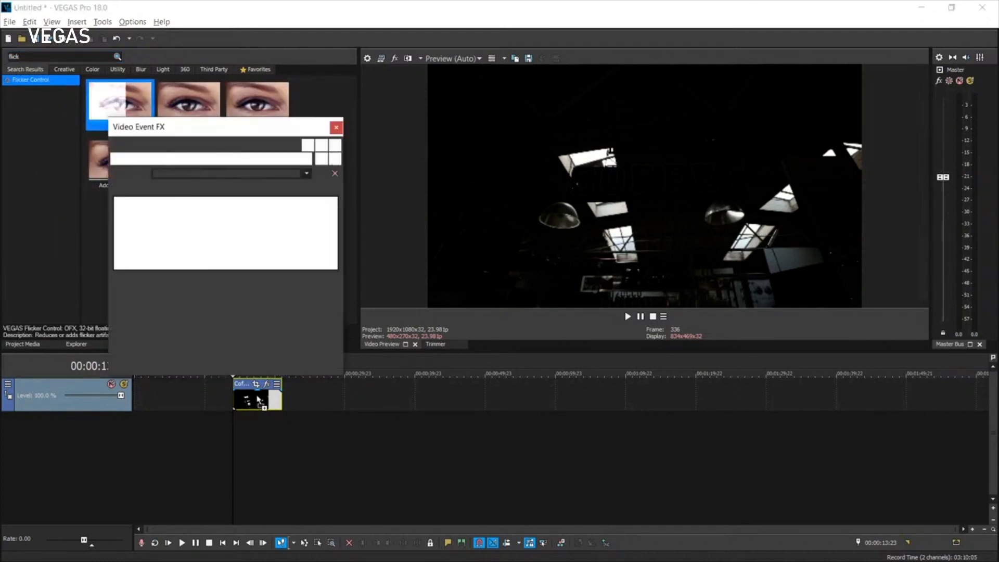
# Play the coffee sign clip twice with Flicker Control applied and close its effect settings
pyautogui.click(628, 316)
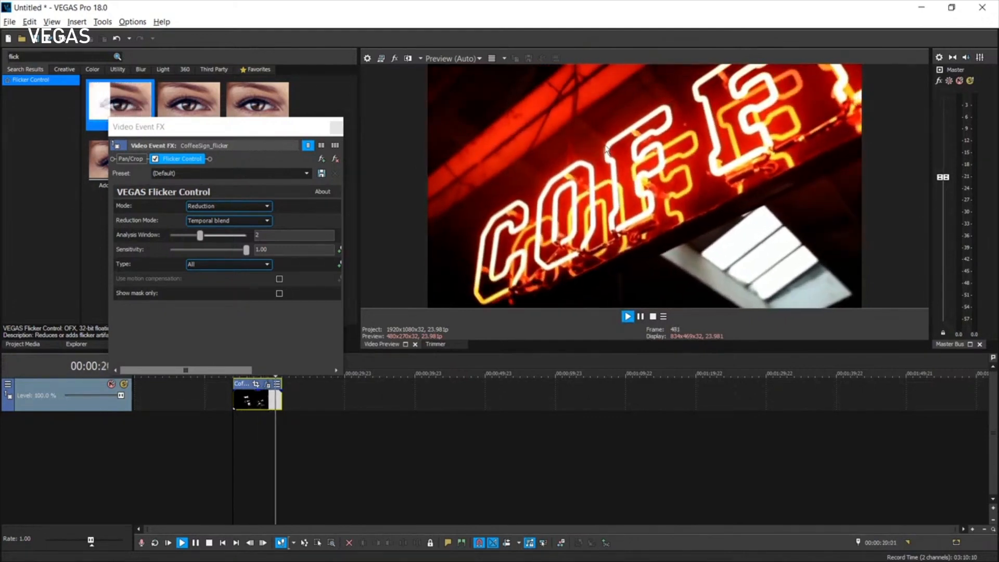
pyautogui.press('space')
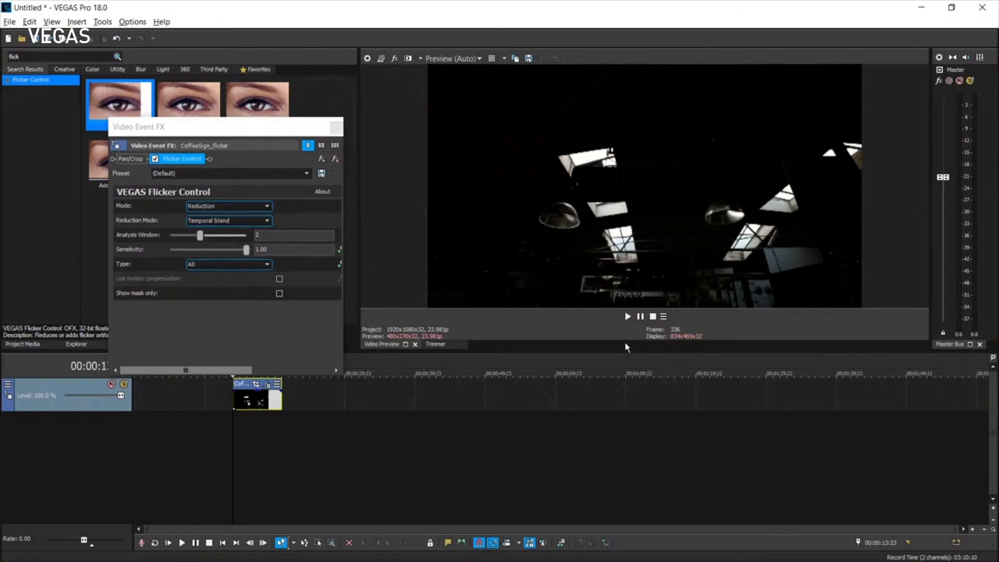
pyautogui.click(627, 317)
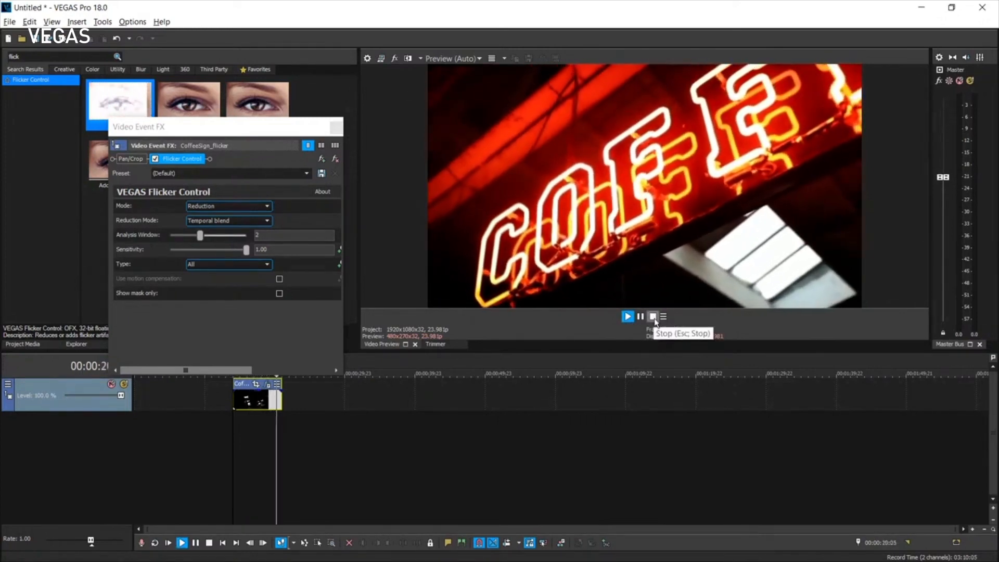
pyautogui.click(639, 317)
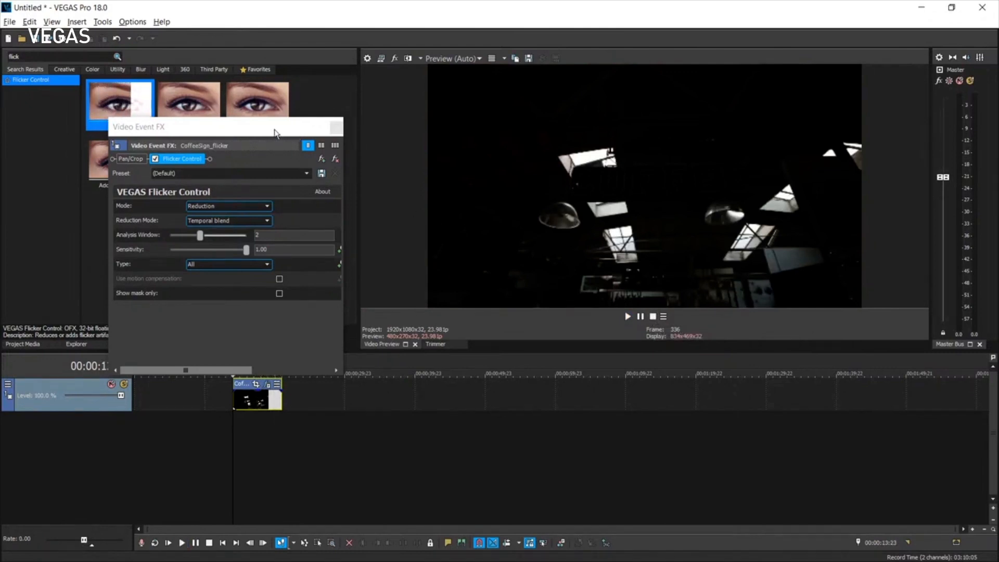
pyautogui.moveTo(274, 132); pyautogui.dragTo(448, 105)
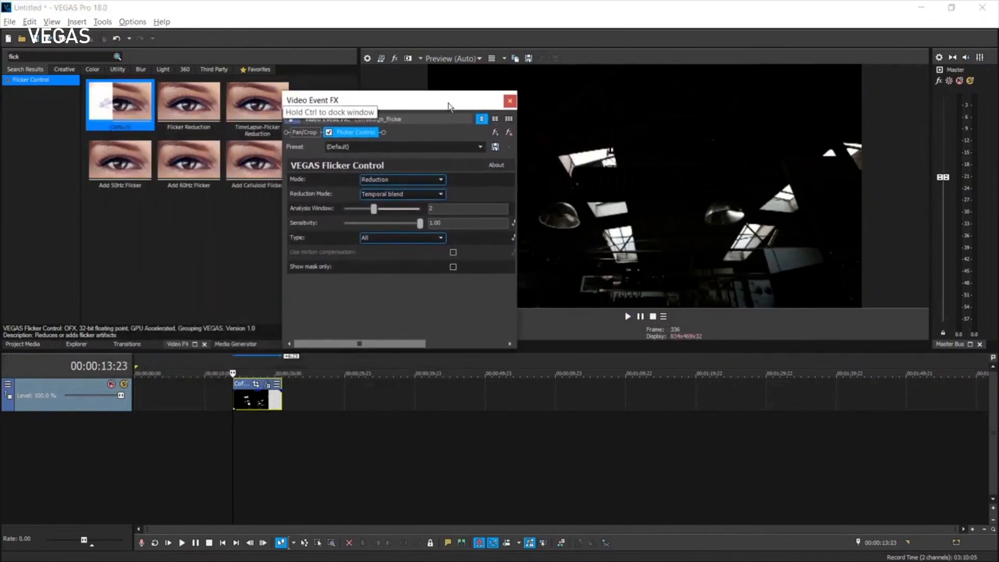
pyautogui.click(510, 101)
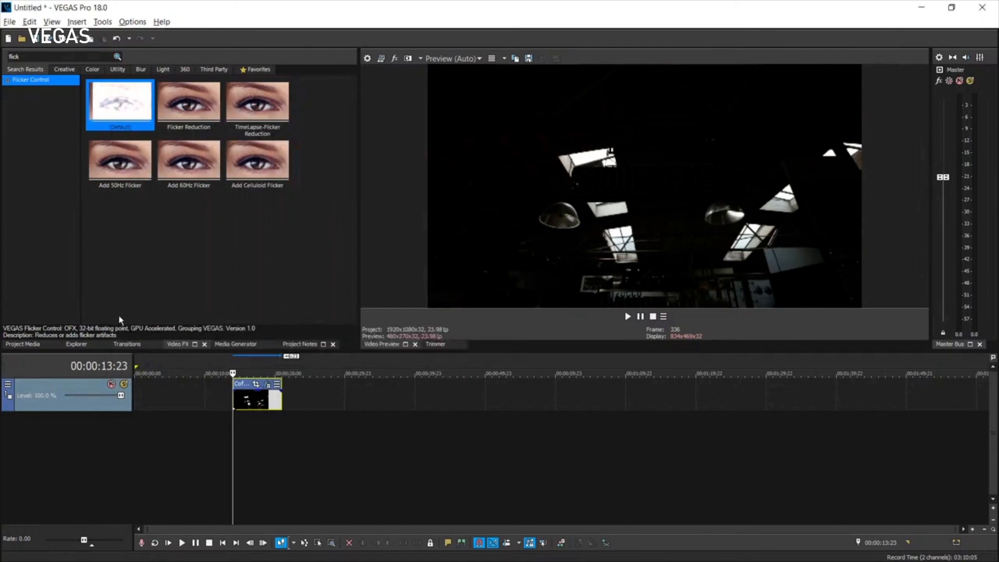
# Add VanGoghBy.mp4 from the Tracking folder to the timeline at 00:00:29:23, after the coffee sign clip, and preview it
pyautogui.click(76, 344)
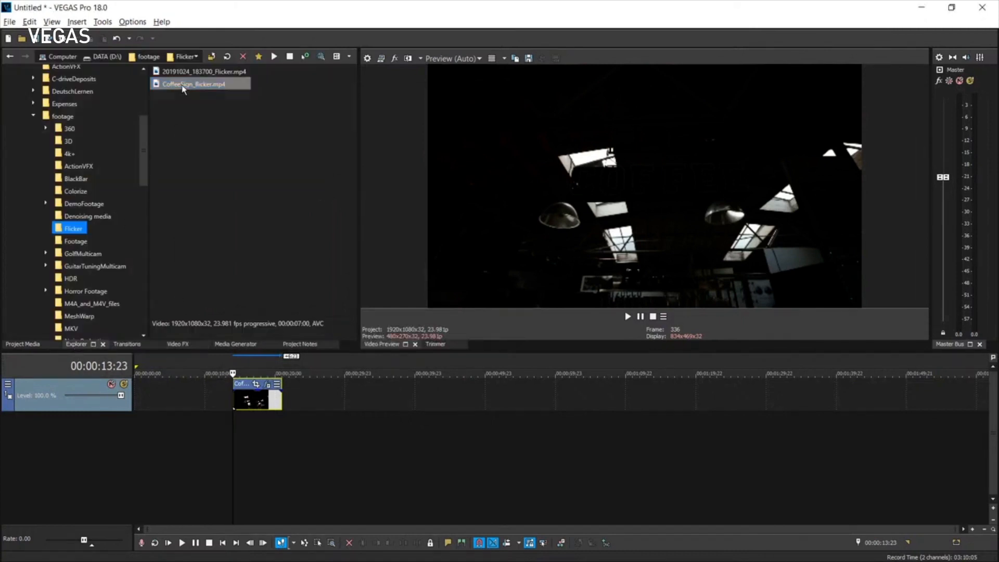
pyautogui.moveTo(141, 180); pyautogui.dragTo(143, 227)
pyautogui.click(73, 233)
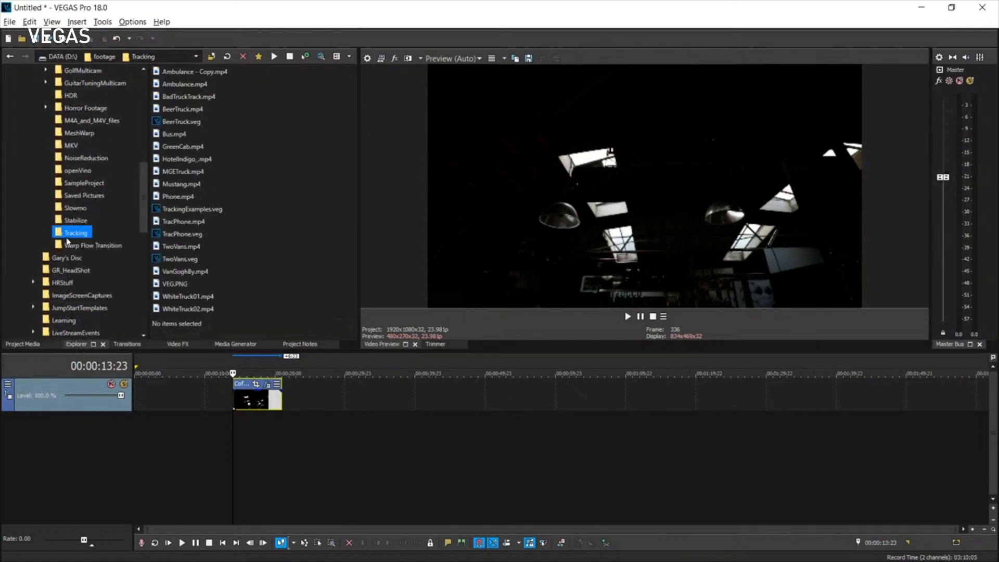
pyautogui.click(167, 271)
pyautogui.moveTo(360, 333); pyautogui.dragTo(348, 405)
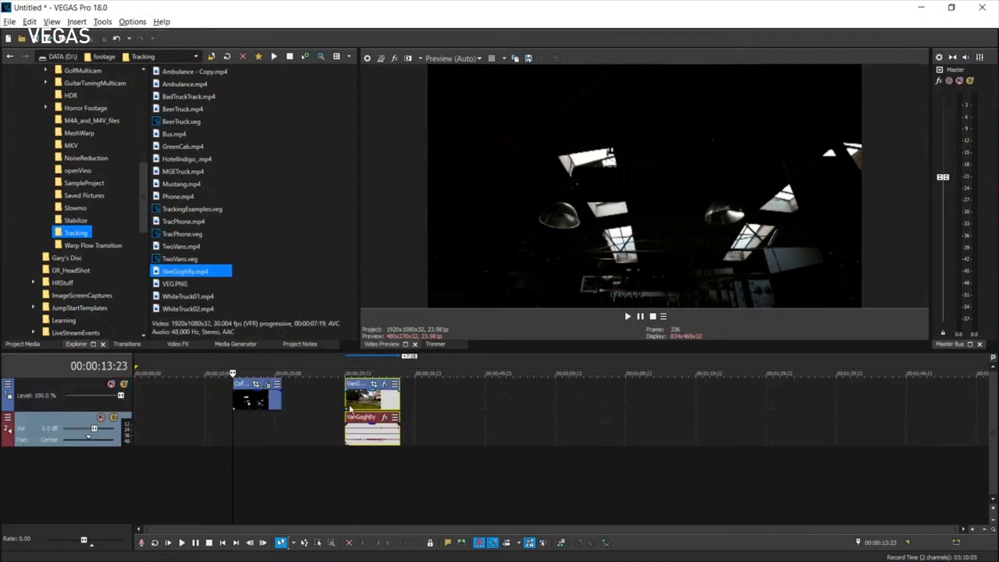
pyautogui.press('space')
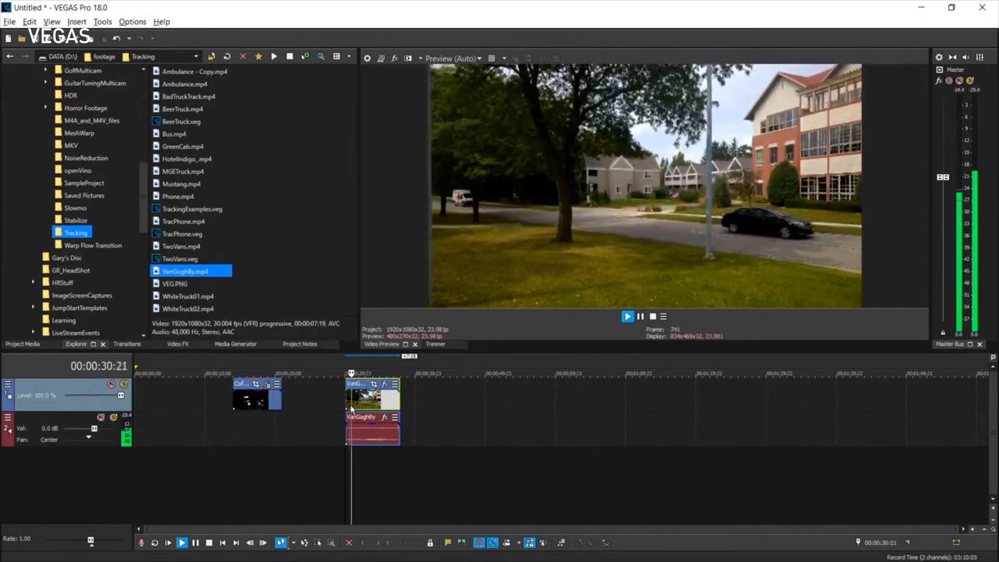
pyautogui.press('space')
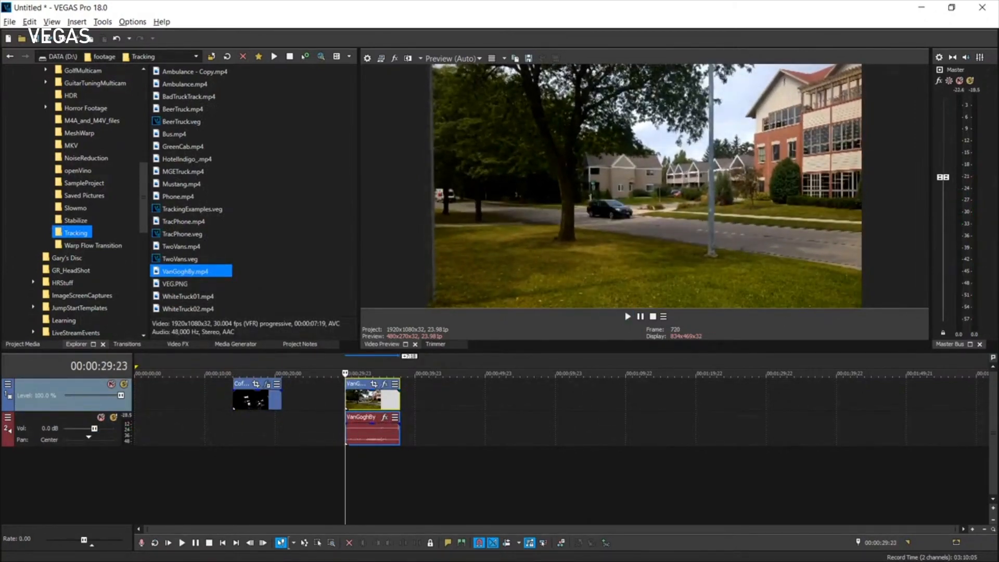
# Delete the audio track and play the VanGoghBy clip again from its start
pyautogui.click(11, 442)
pyautogui.press('Delete')
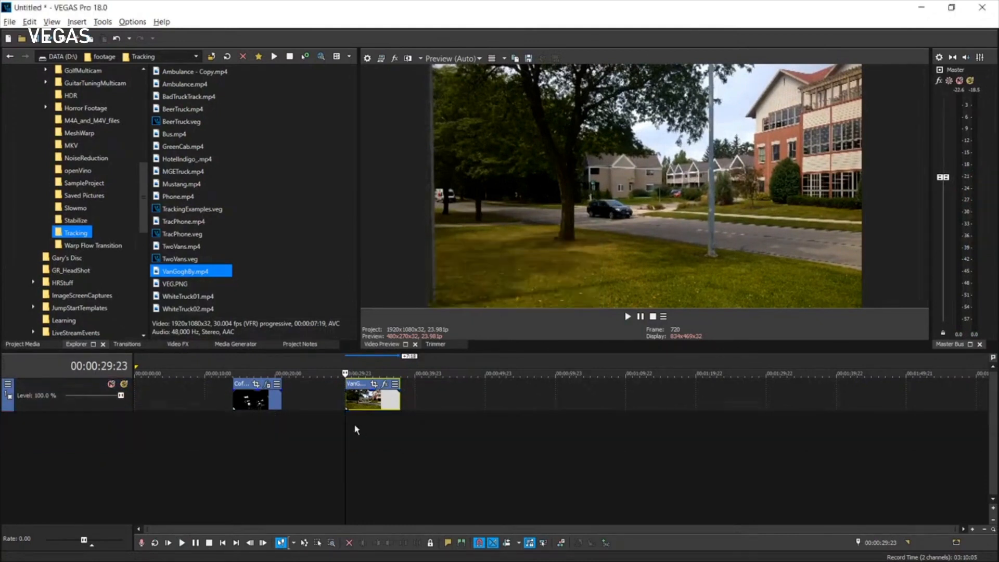
pyautogui.click(343, 401)
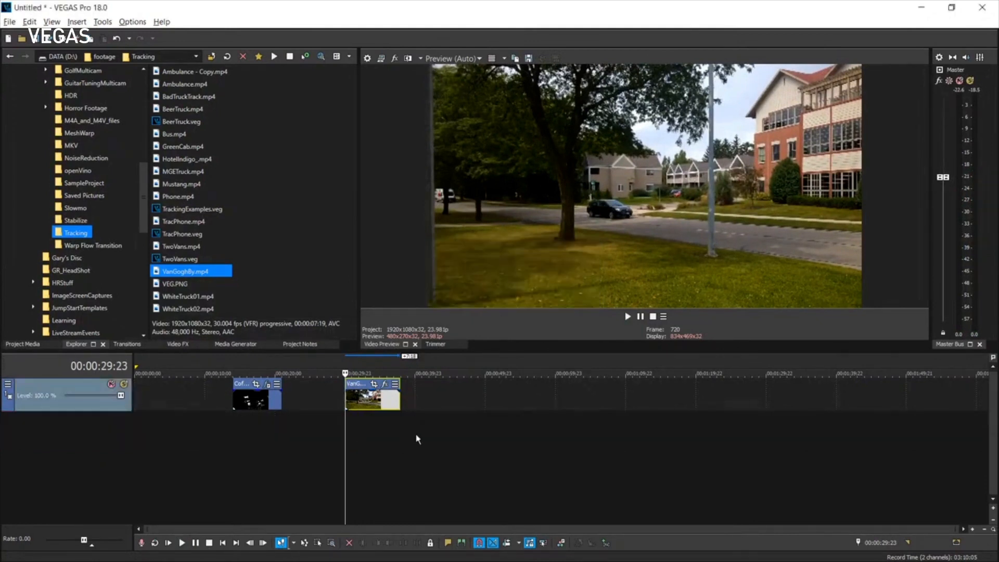
pyautogui.press('space')
pyautogui.press('space')
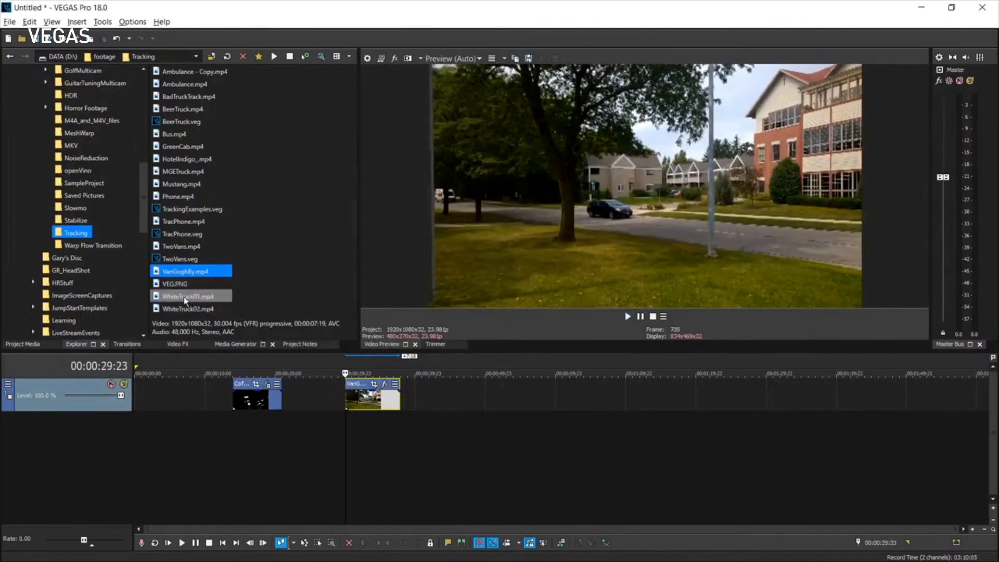
# Apply the Add 60Hz Flicker preset of Flicker Control to the VanGoghBy event and preview it from the start
pyautogui.click(178, 345)
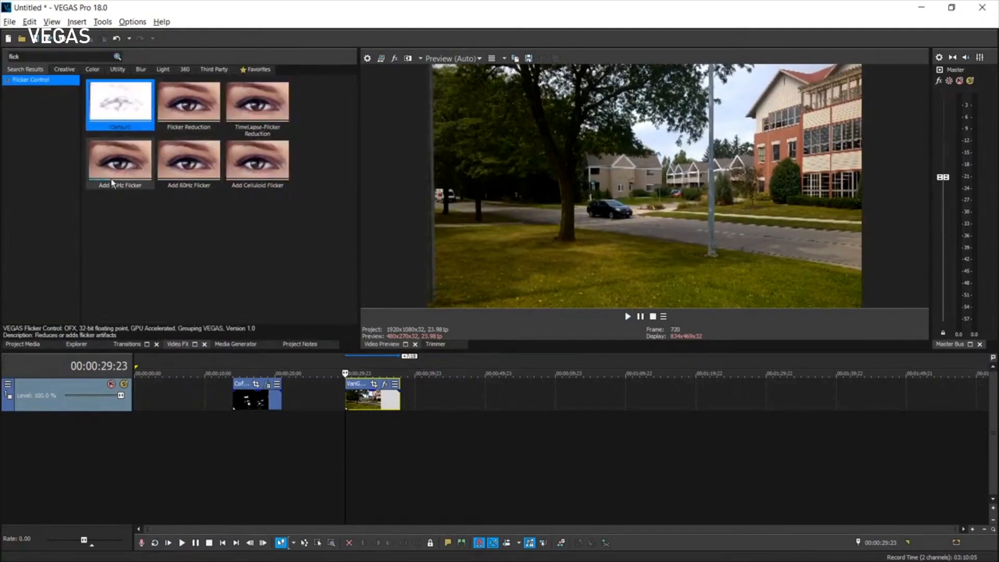
pyautogui.moveTo(186, 161); pyautogui.dragTo(369, 399)
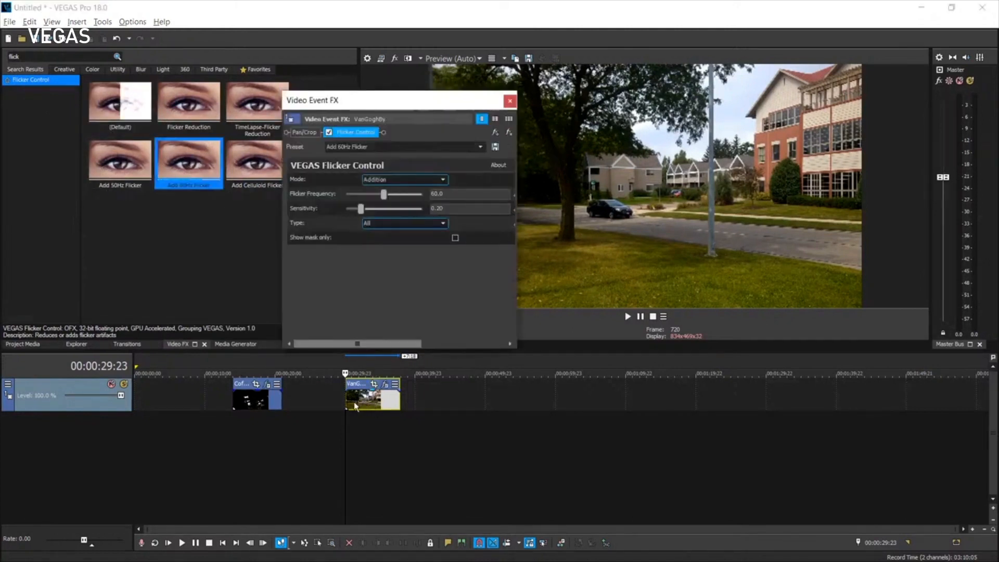
pyautogui.click(345, 431)
pyautogui.press('space')
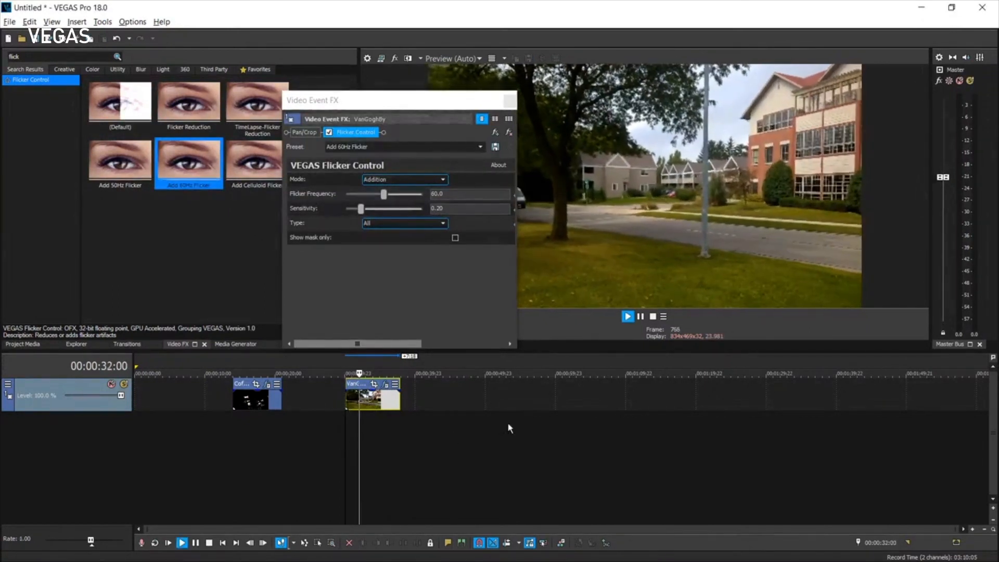
pyautogui.press('space')
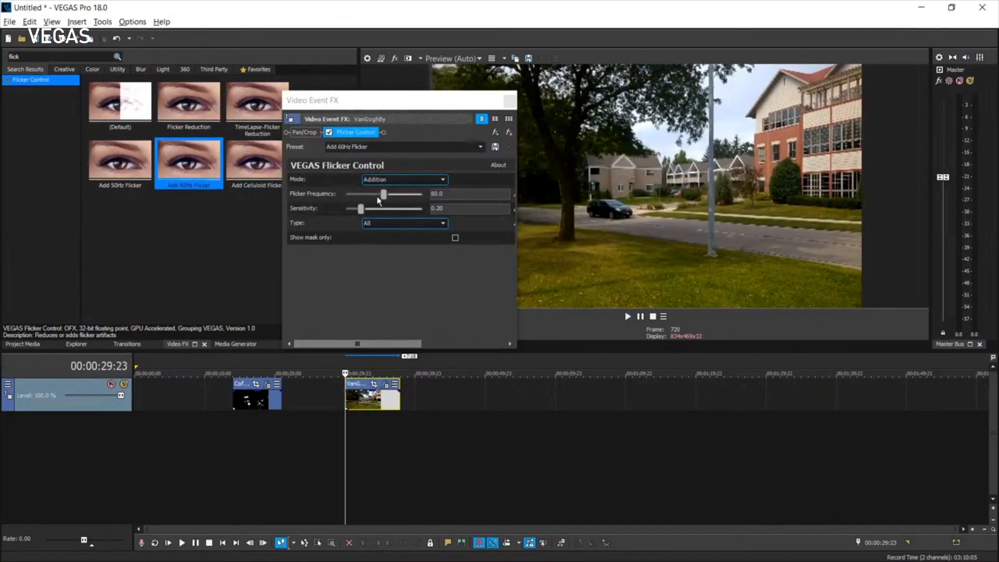
# Raise VanGoghBy's flicker sensitivity to 1.00 and play the clip from its start
pyautogui.moveTo(361, 209); pyautogui.dragTo(422, 209)
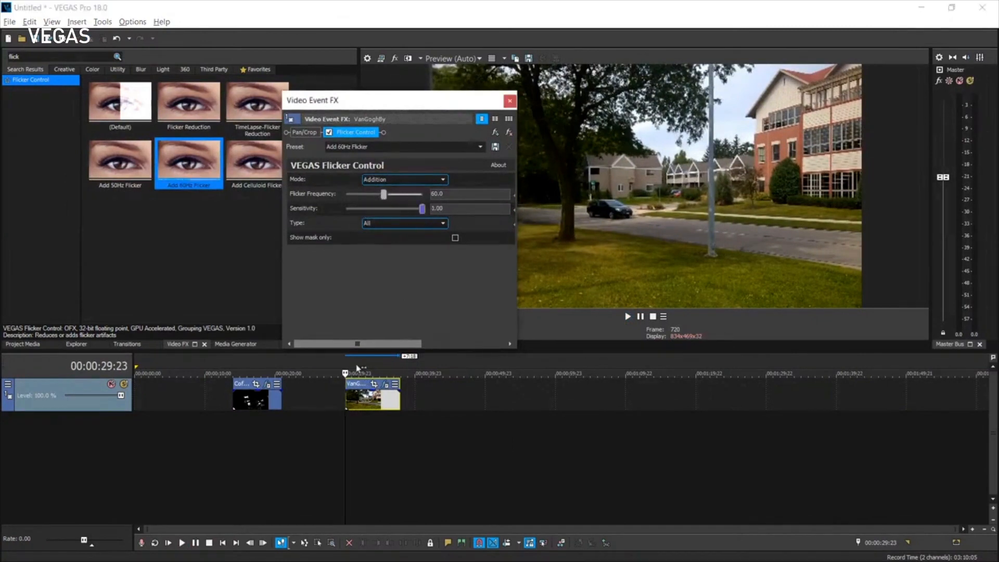
pyautogui.click(345, 402)
pyautogui.press('space')
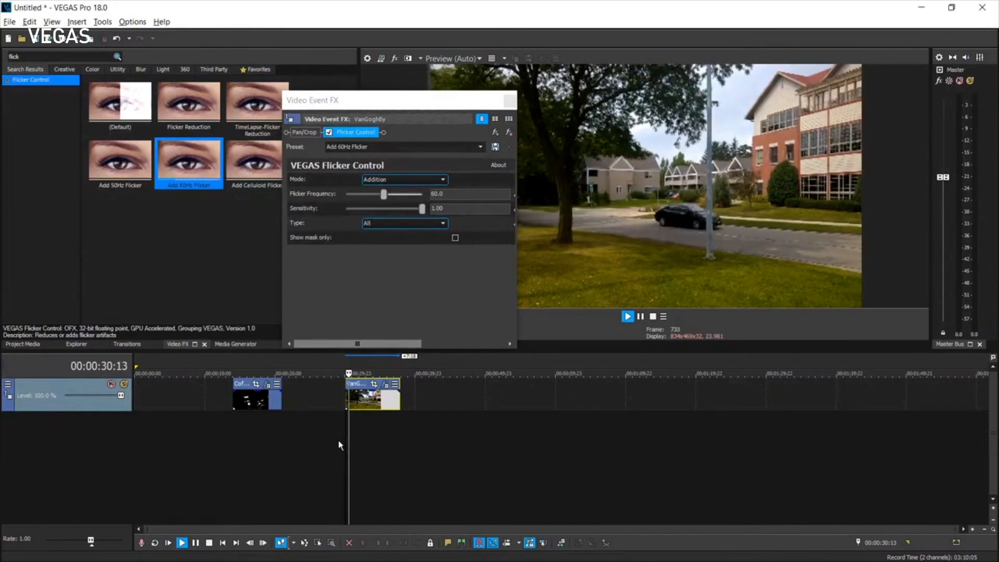
# Set the video preview quality to Best (Full), play the VanGoghBy clip again, and close its effect settings
pyautogui.moveTo(426, 105); pyautogui.dragTo(280, 106)
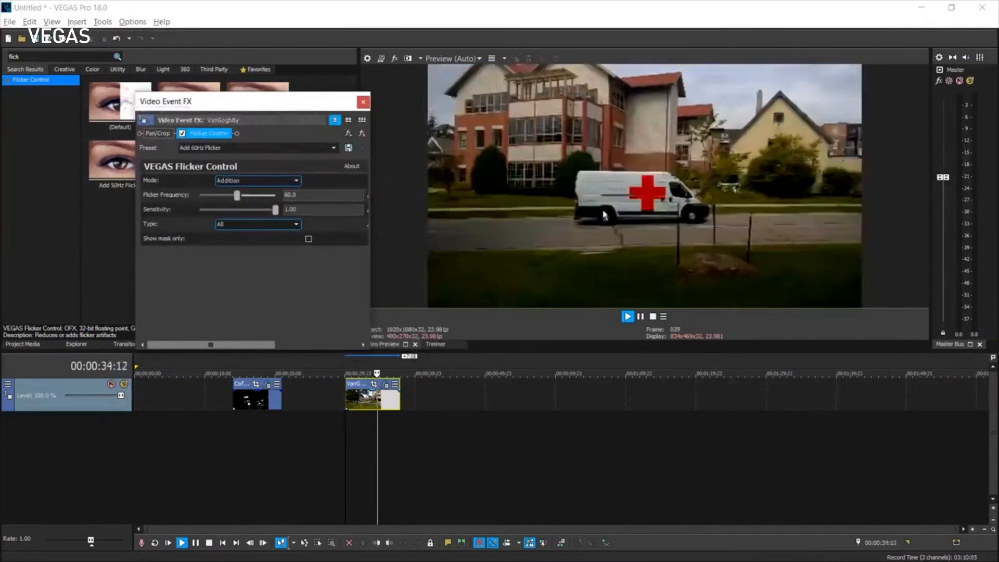
pyautogui.press('space')
pyautogui.click(452, 58)
pyautogui.moveTo(459, 106)
pyautogui.click(504, 105)
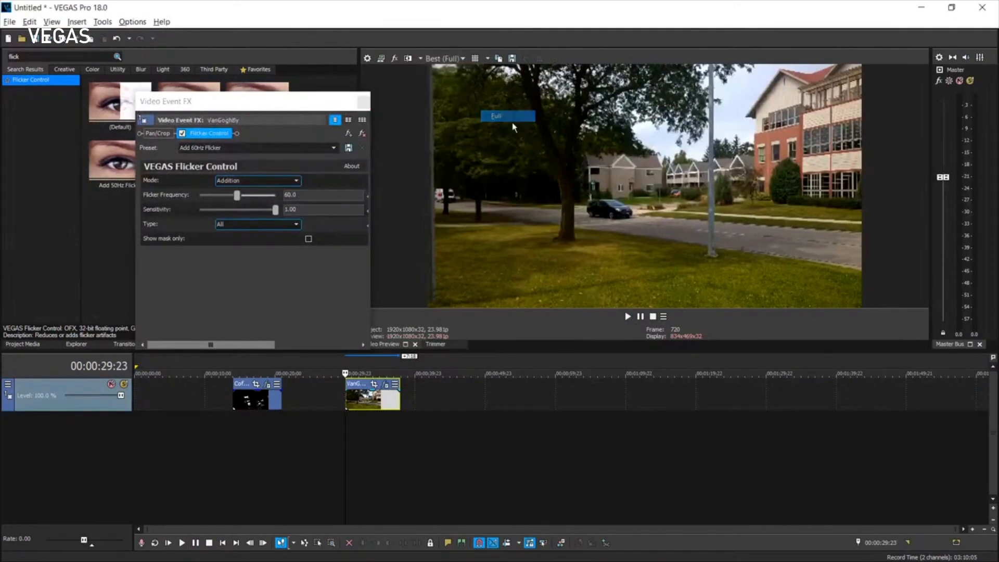
pyautogui.press('space')
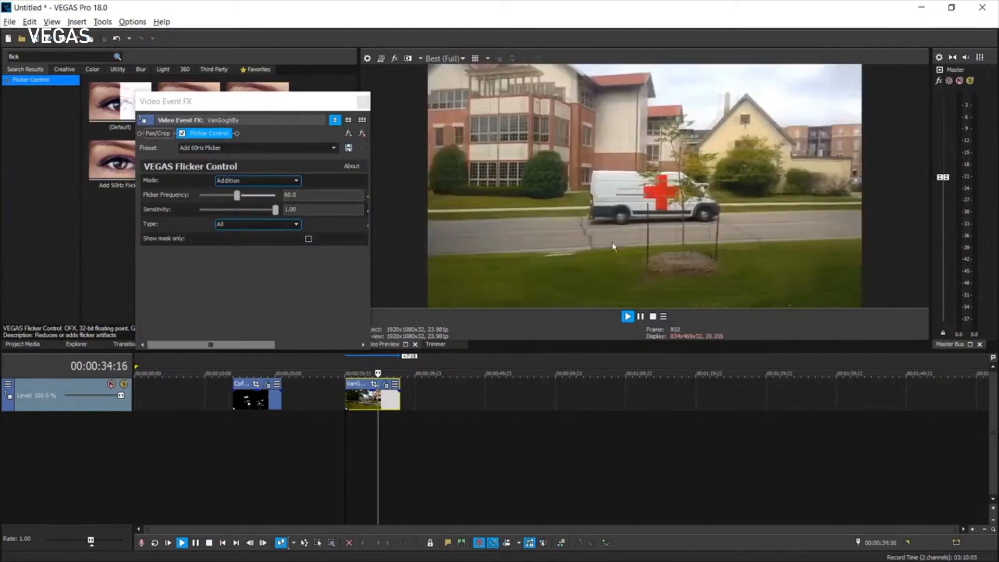
pyautogui.press('space')
pyautogui.moveTo(241, 108); pyautogui.dragTo(455, 94)
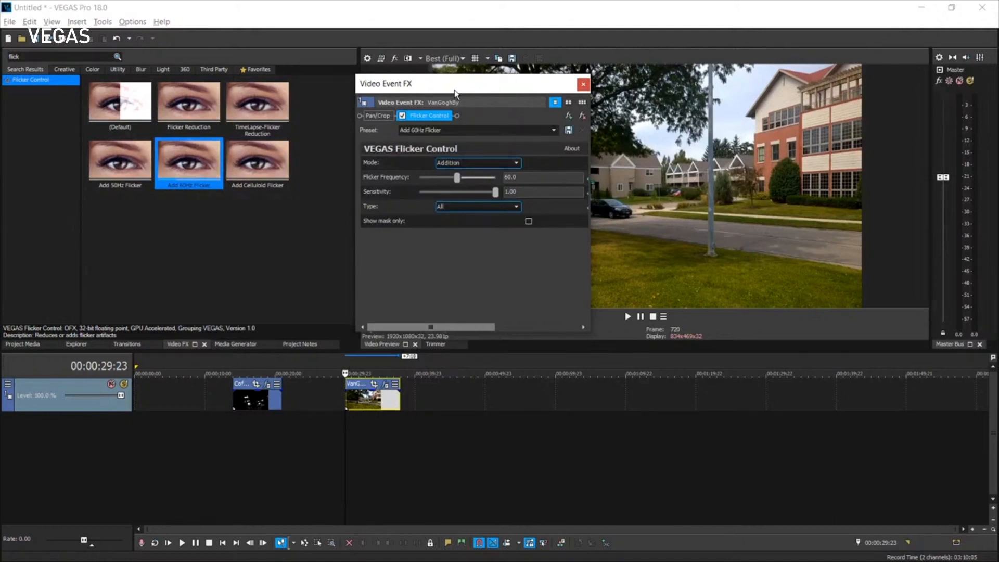
pyautogui.click(584, 84)
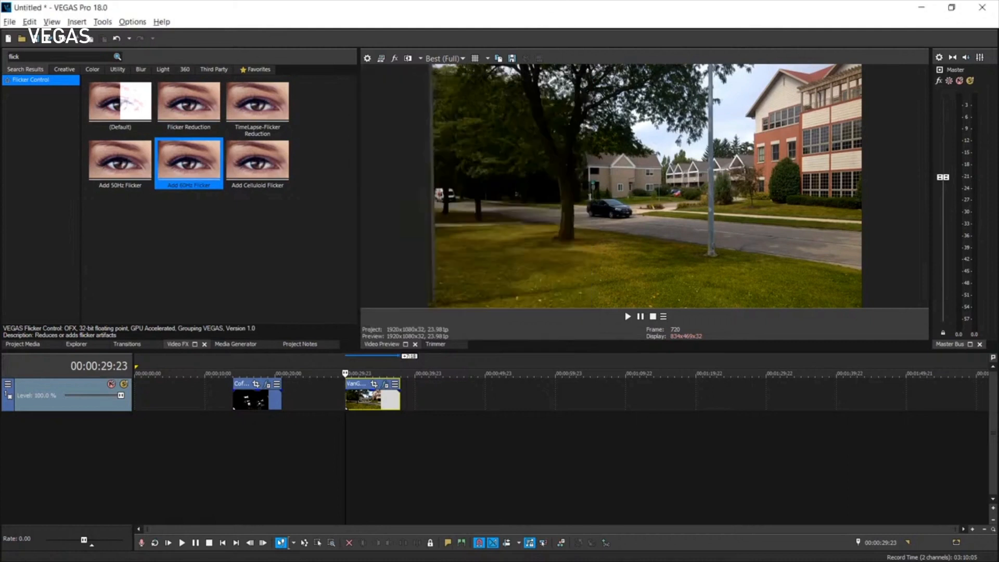
# Add only the video of GreatTrainRobbery.mp4 from the Colorize folder to the timeline after the VanGoghBy clip
pyautogui.click(78, 345)
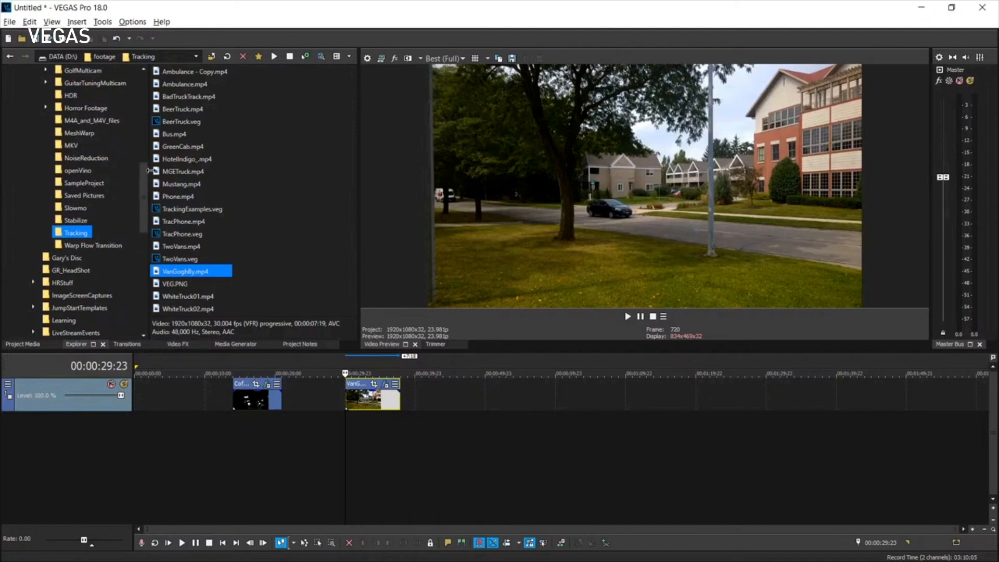
pyautogui.moveTo(146, 192); pyautogui.dragTo(148, 171)
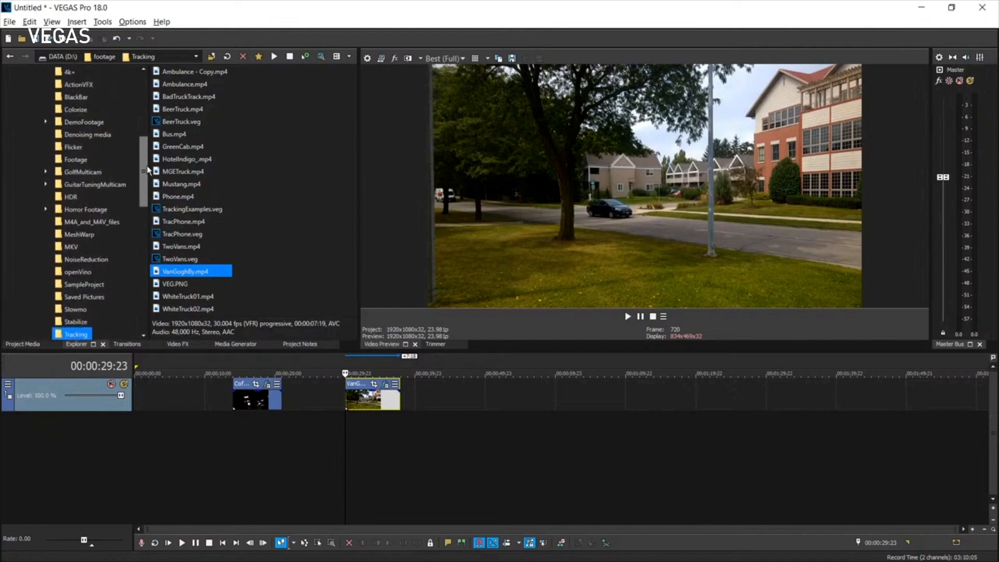
pyautogui.click(74, 110)
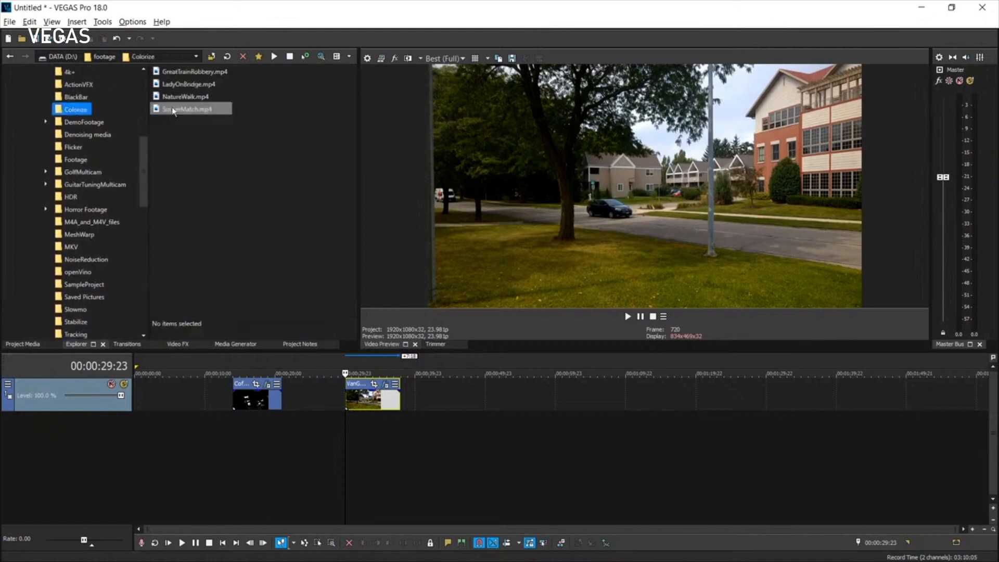
pyautogui.moveTo(177, 73); pyautogui.dragTo(439, 398)
pyautogui.moveTo(468, 440)
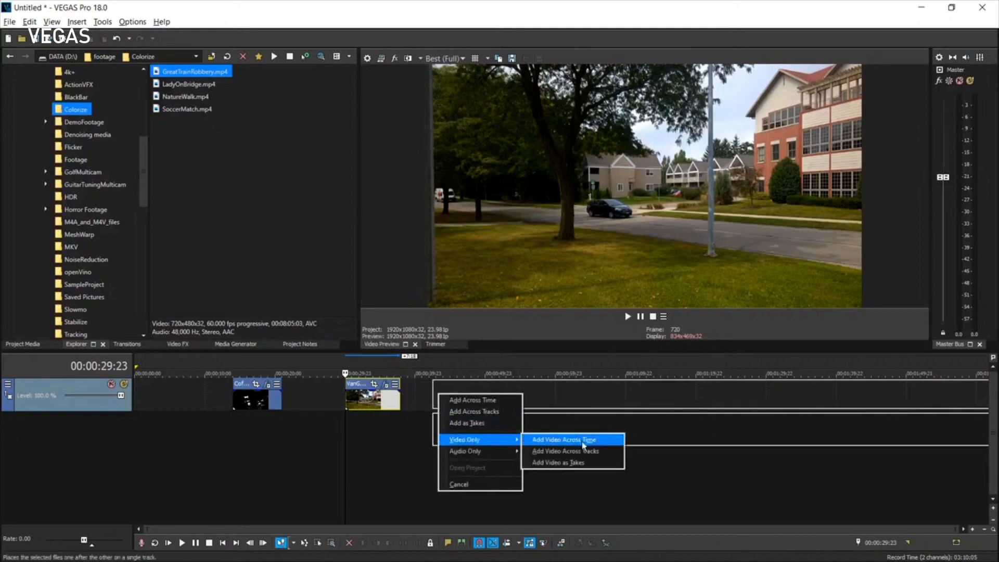
pyautogui.click(583, 440)
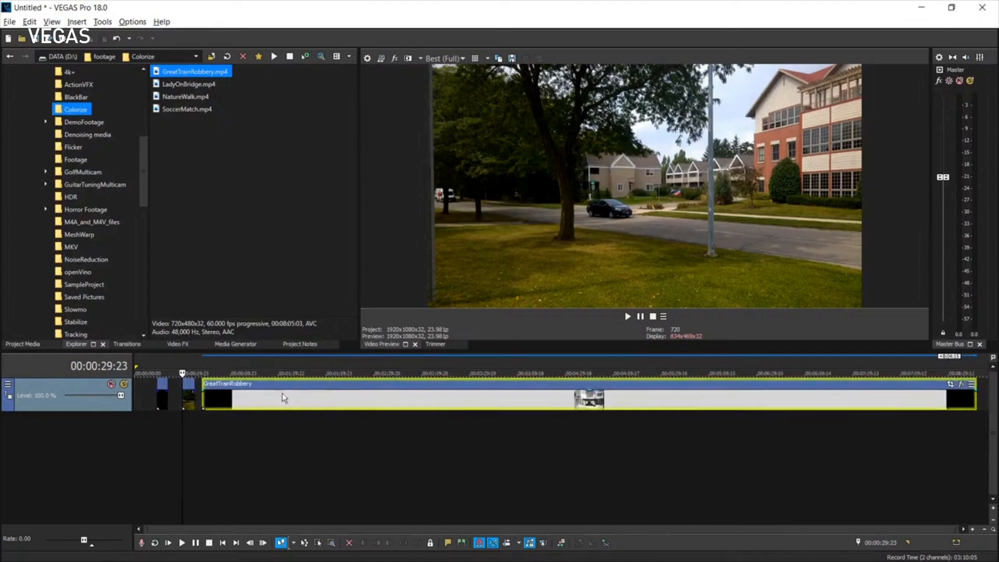
# Play the GreatTrainRobbery clip from 00:01:11:15 to examine its noise and scratches
pyautogui.click(250, 409)
pyautogui.press('space')
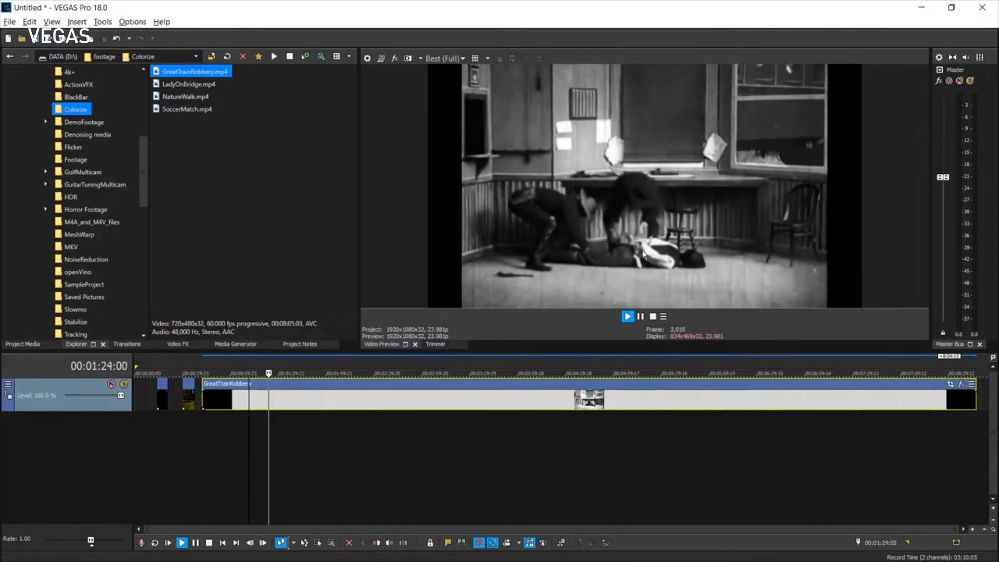
pyautogui.press('space')
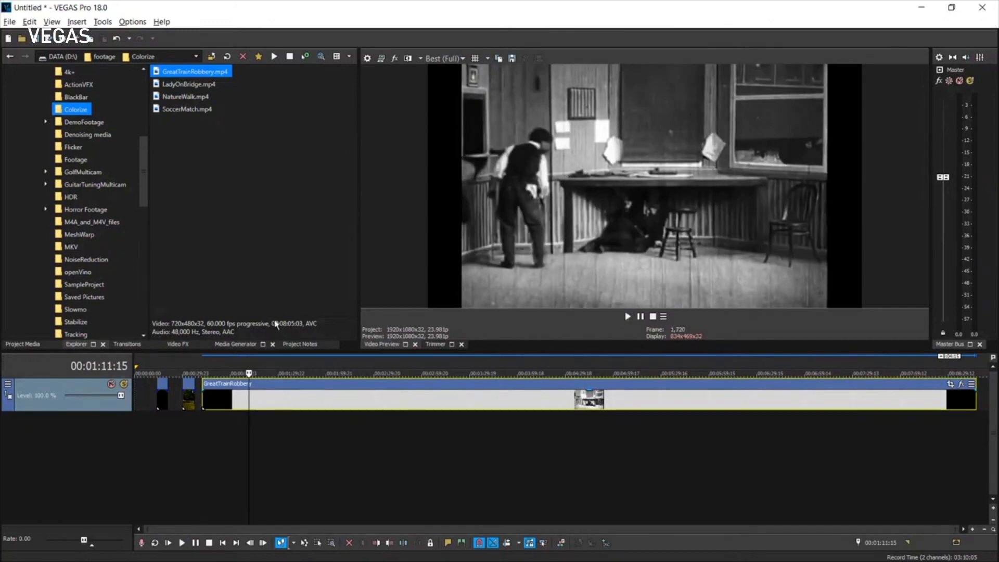
# Search the video effects for "noise" and apply the default Denoise preset to the GreatTrainRobbery event
pyautogui.click(178, 345)
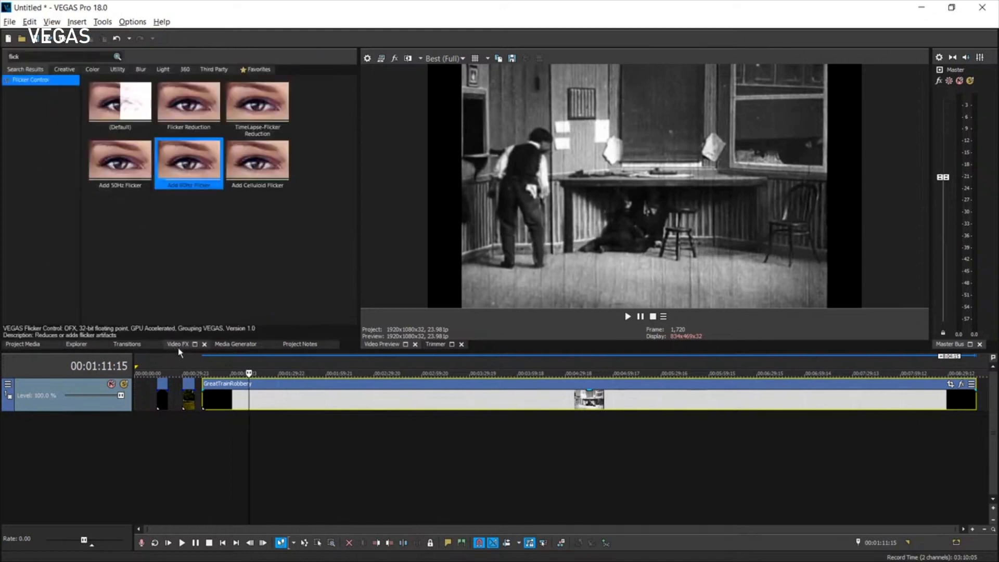
pyautogui.click(41, 57)
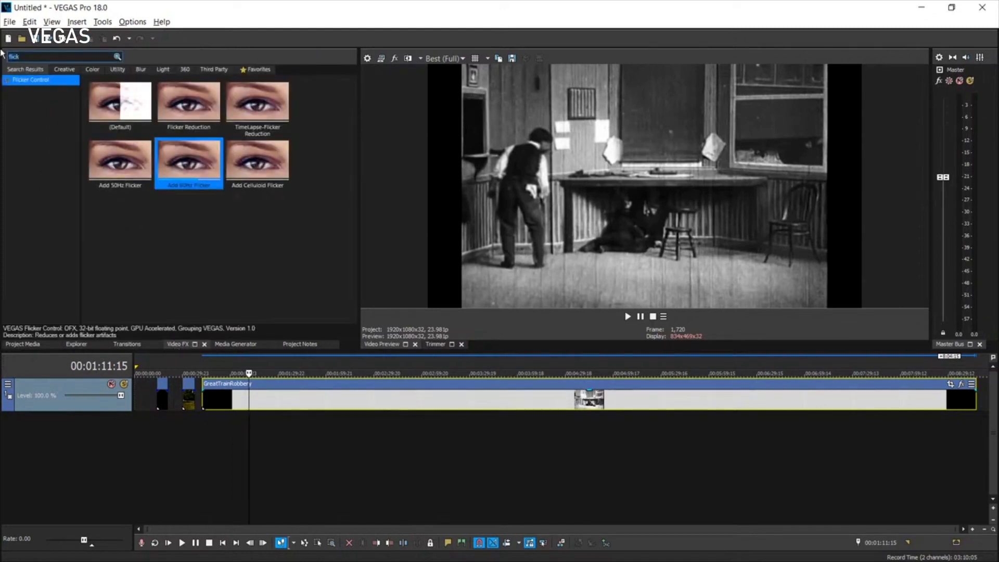
pyautogui.write('noi')
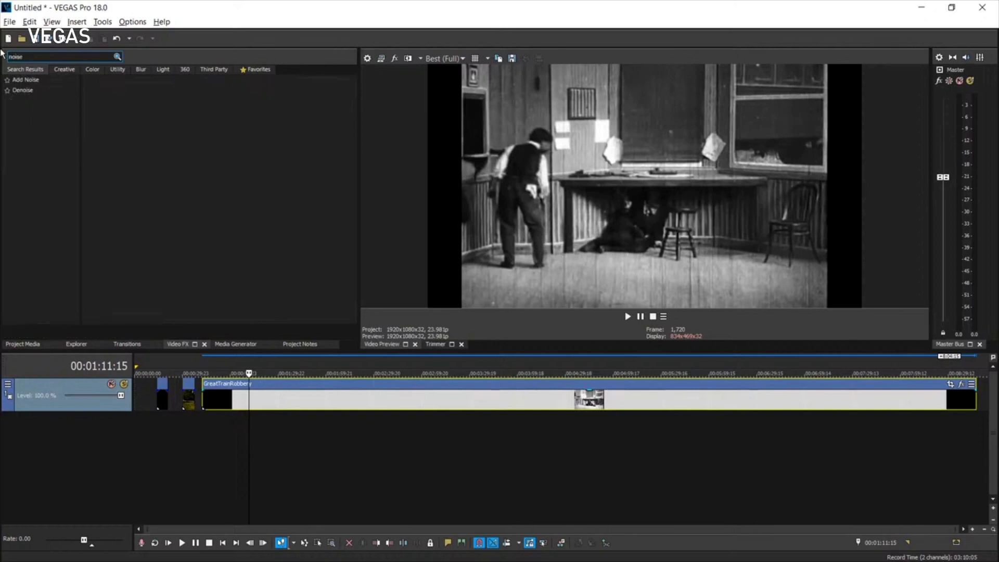
pyautogui.write('se')
pyautogui.click(19, 91)
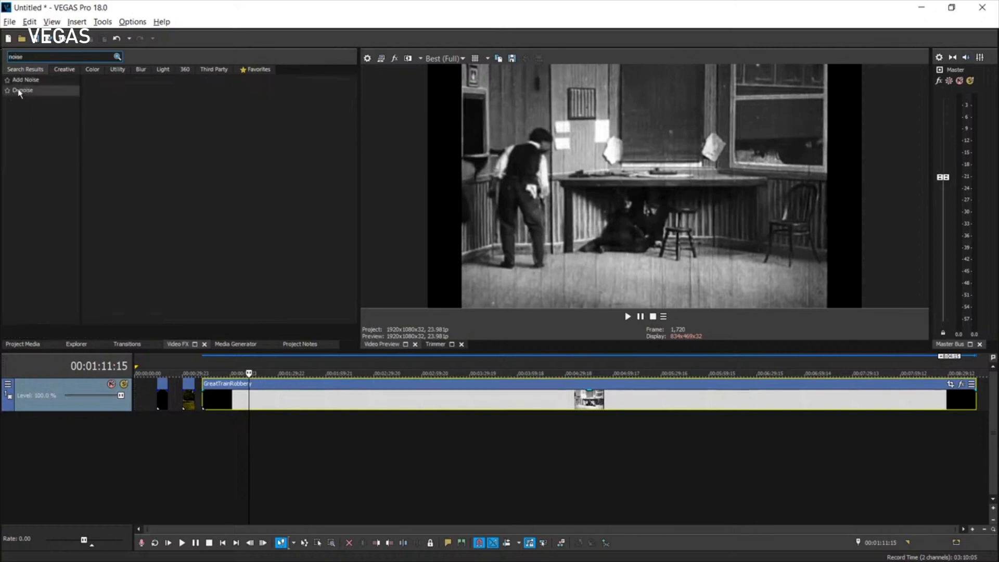
pyautogui.moveTo(120, 102); pyautogui.dragTo(401, 406)
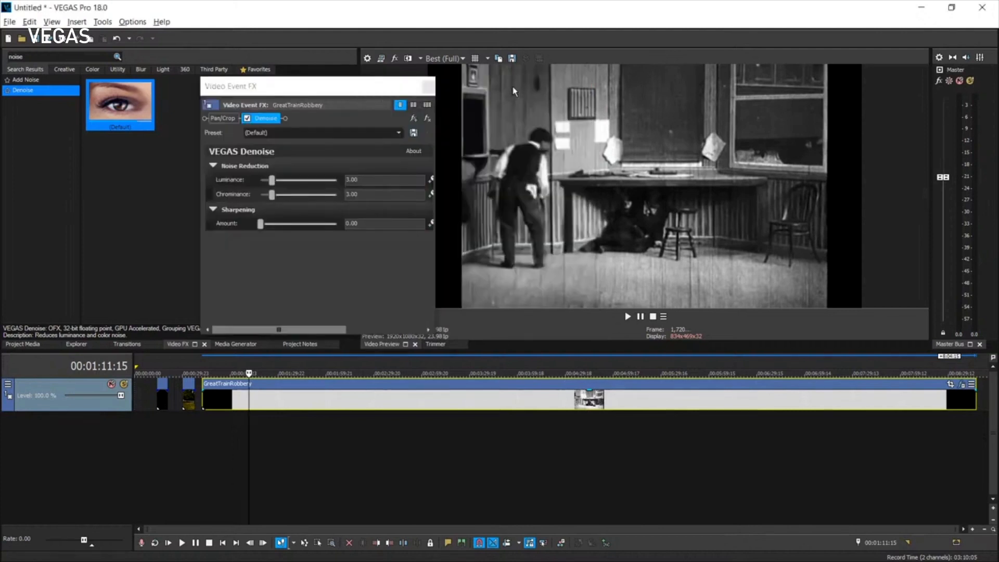
pyautogui.click(350, 102)
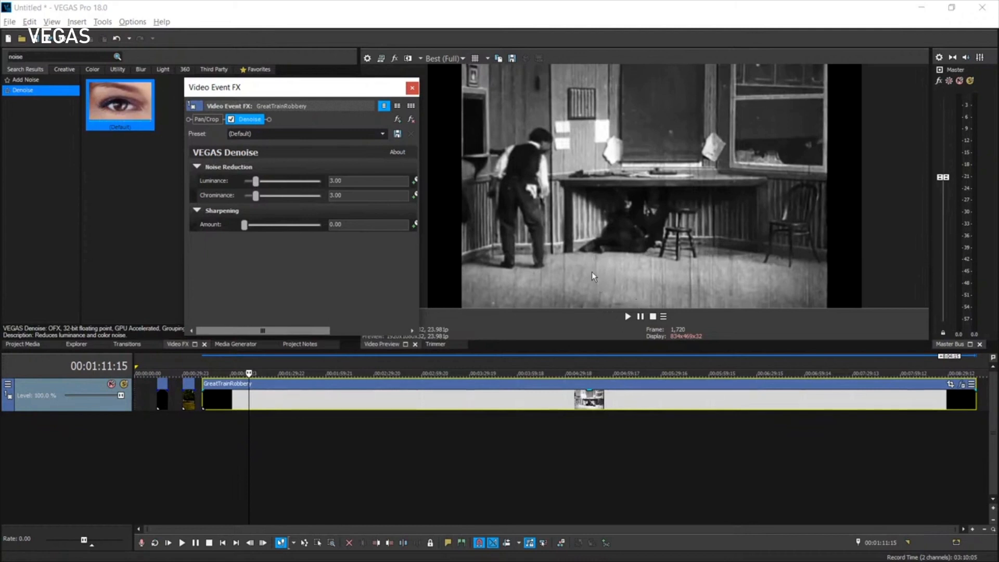
# Set Denoise's sharpening amount to 1.00 and luminance to 20.00, comparing the picture with the effect off and on
pyautogui.click(231, 120)
pyautogui.moveTo(245, 224); pyautogui.dragTo(362, 230)
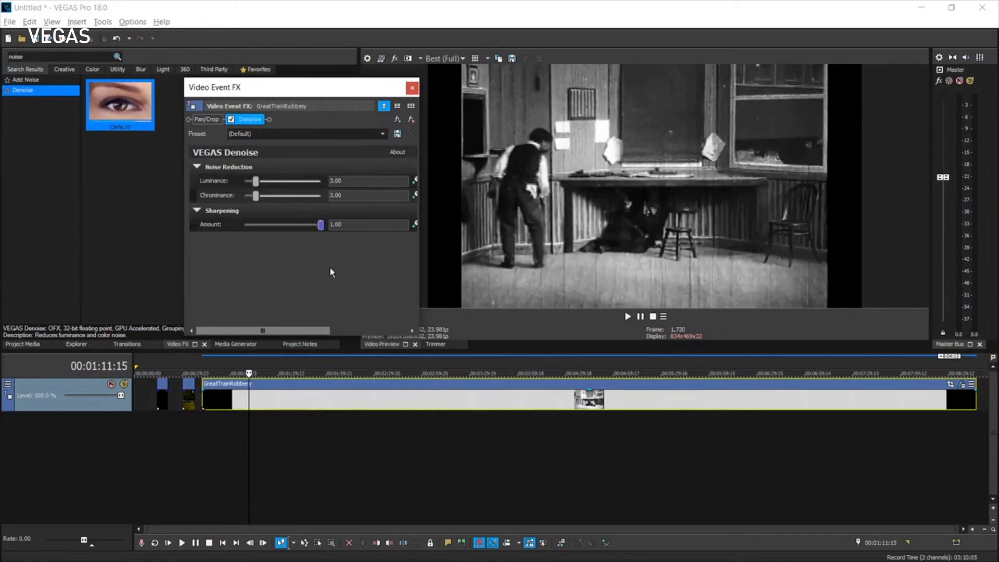
pyautogui.moveTo(257, 183); pyautogui.dragTo(323, 192)
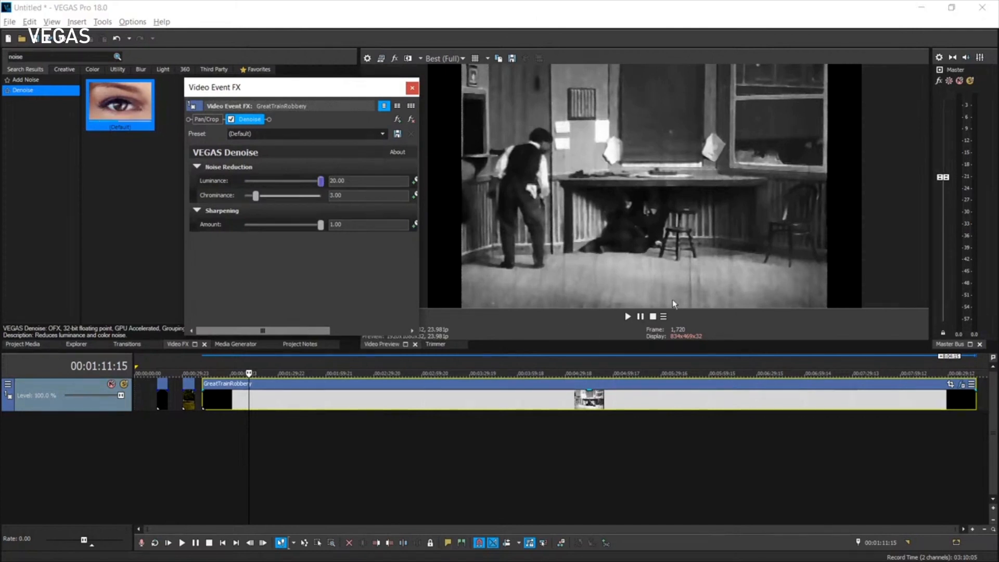
pyautogui.click(231, 119)
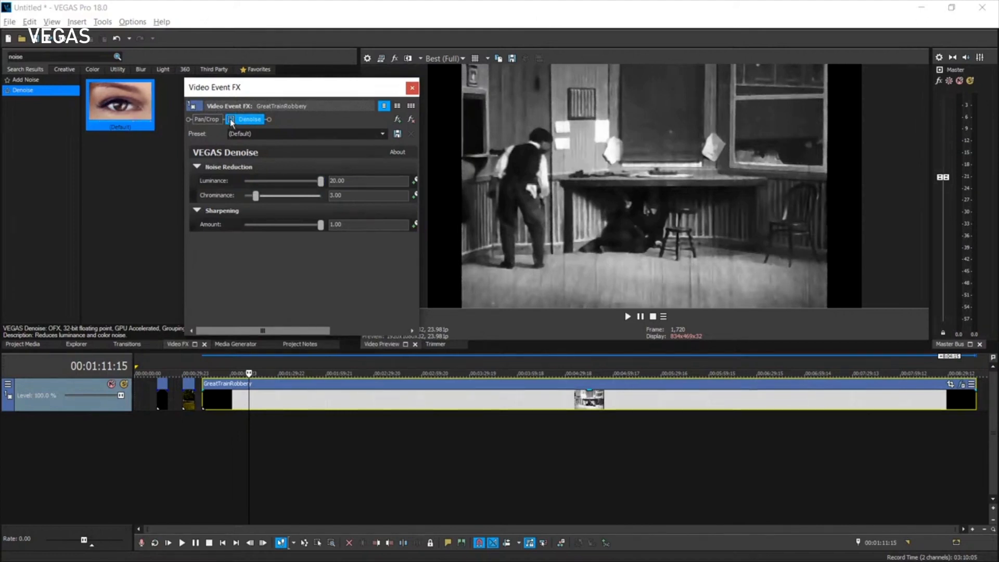
pyautogui.click(231, 120)
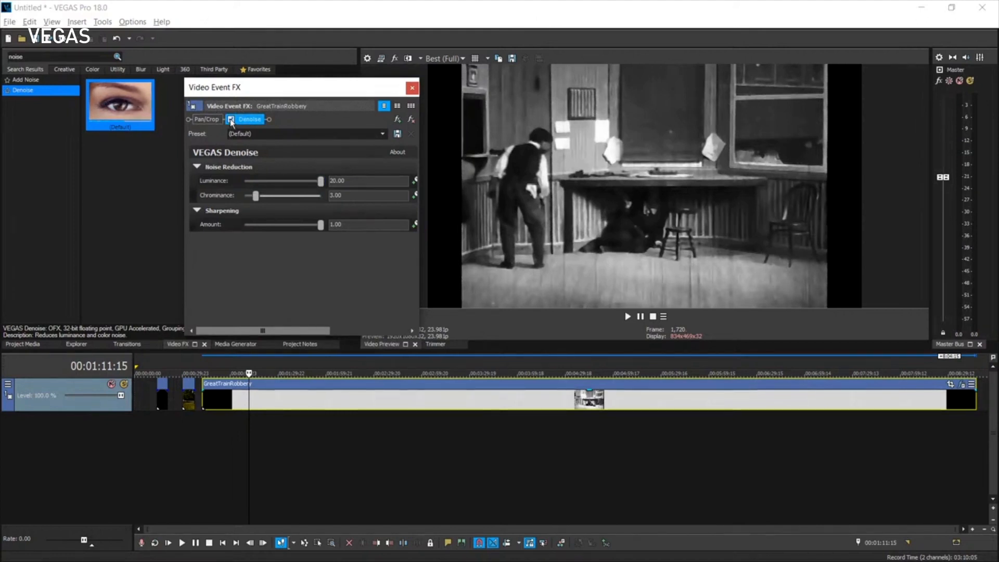
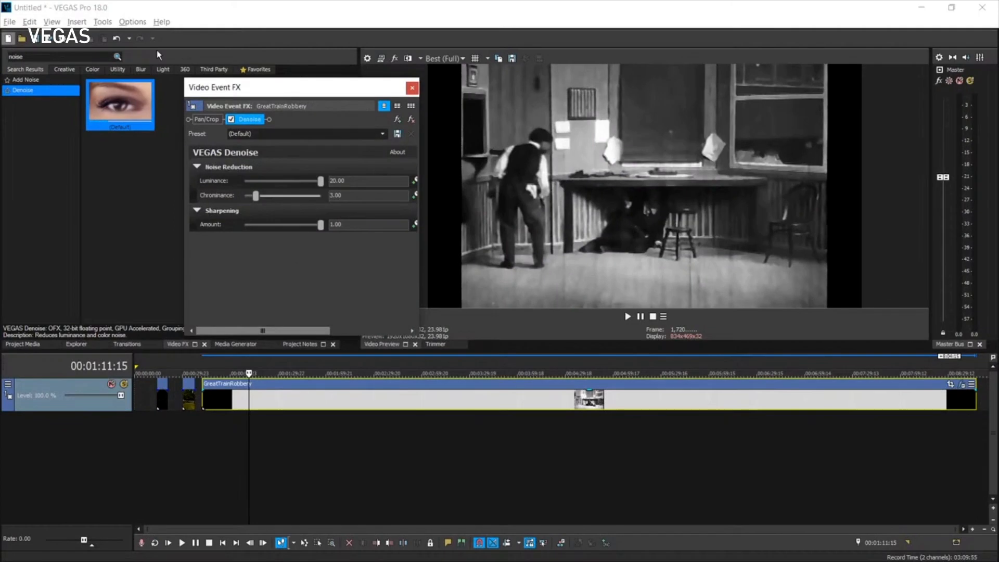
pyautogui.click(412, 89)
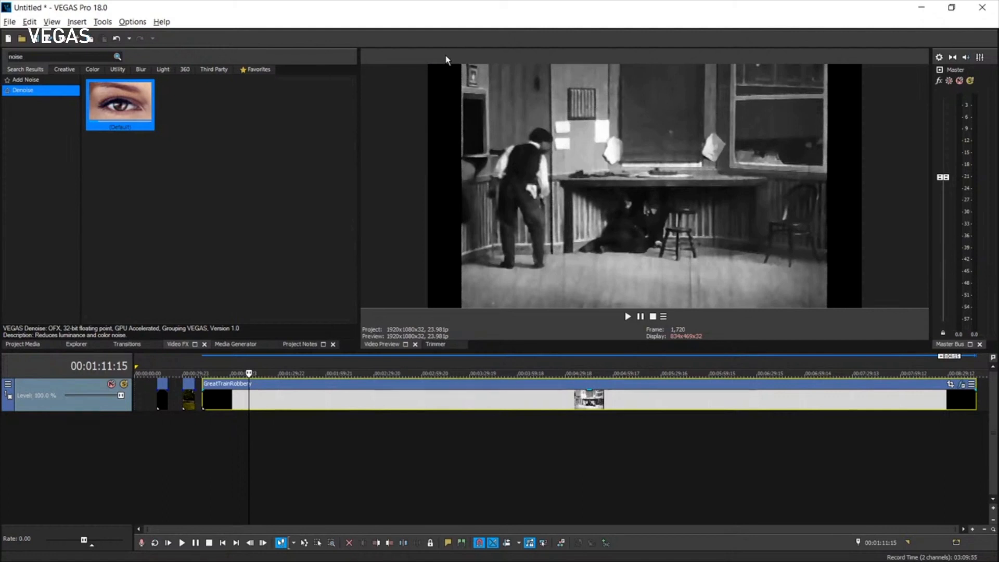
# Start a new empty project without saving the current one
pyautogui.click(74, 345)
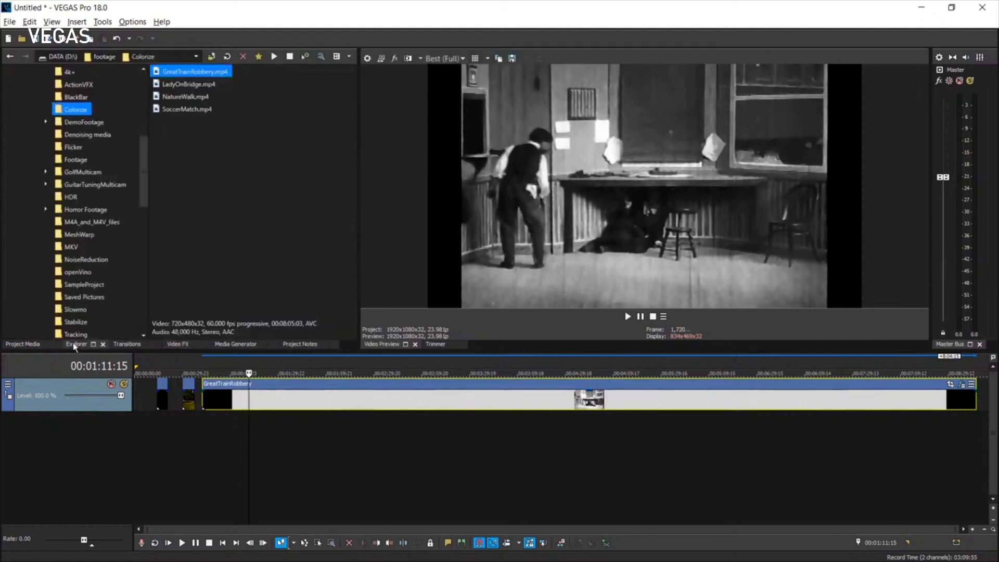
pyautogui.click(8, 38)
pyautogui.click(510, 237)
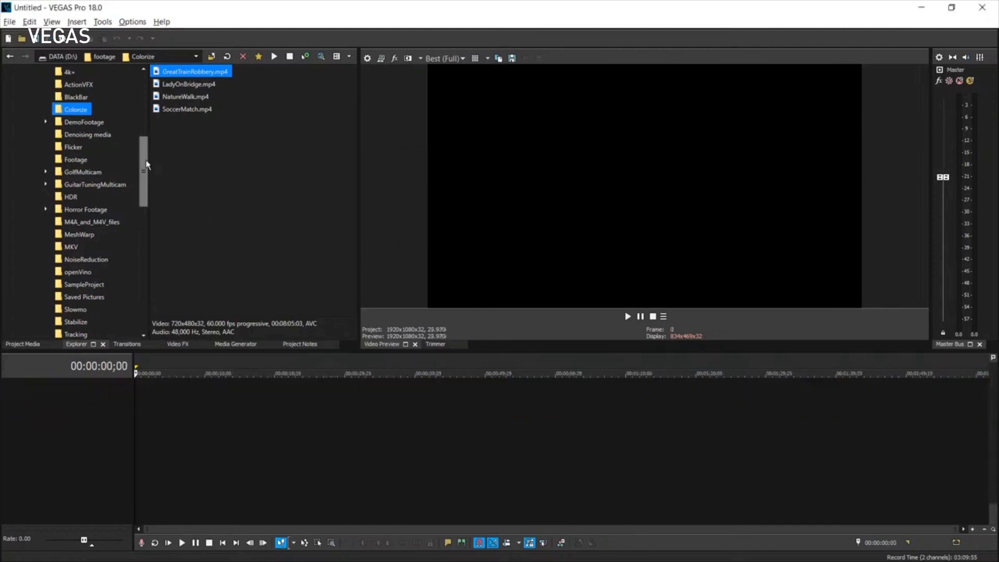
# Add only the video of VanGoghBy.mp4 from the Tracking folder to the timeline and match the project settings to it
pyautogui.moveTo(146, 159); pyautogui.dragTo(142, 196)
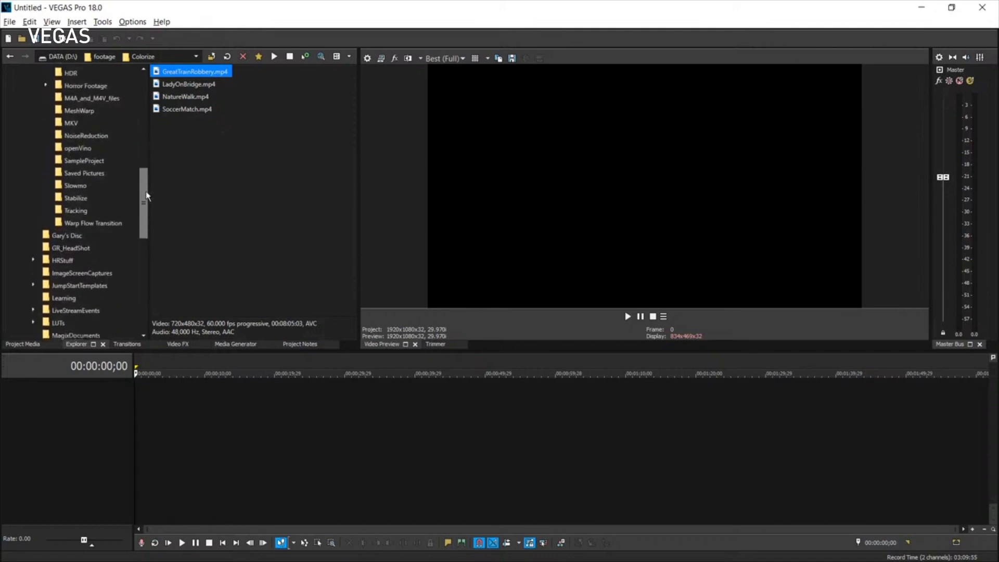
pyautogui.click(75, 214)
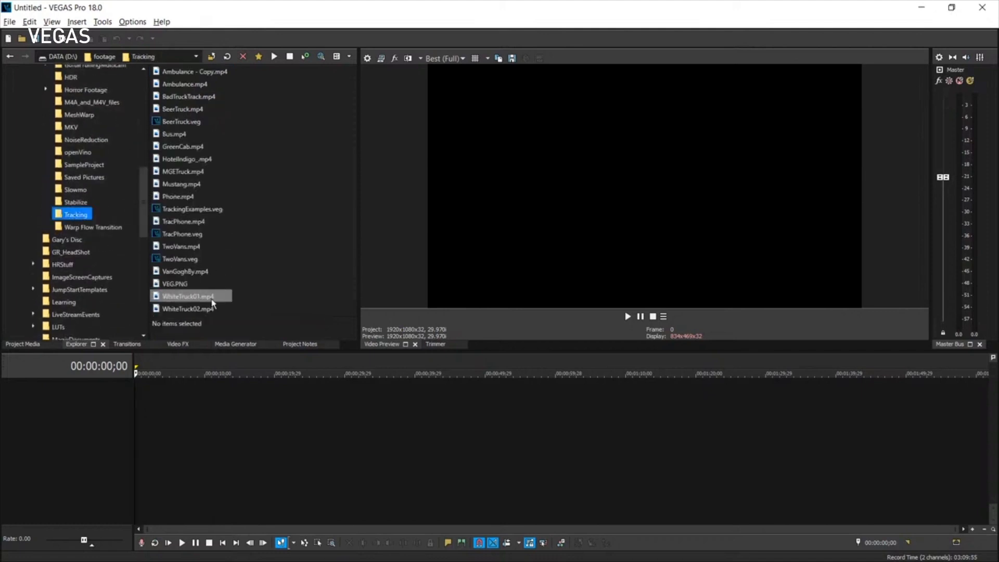
pyautogui.moveTo(178, 271); pyautogui.dragTo(233, 410)
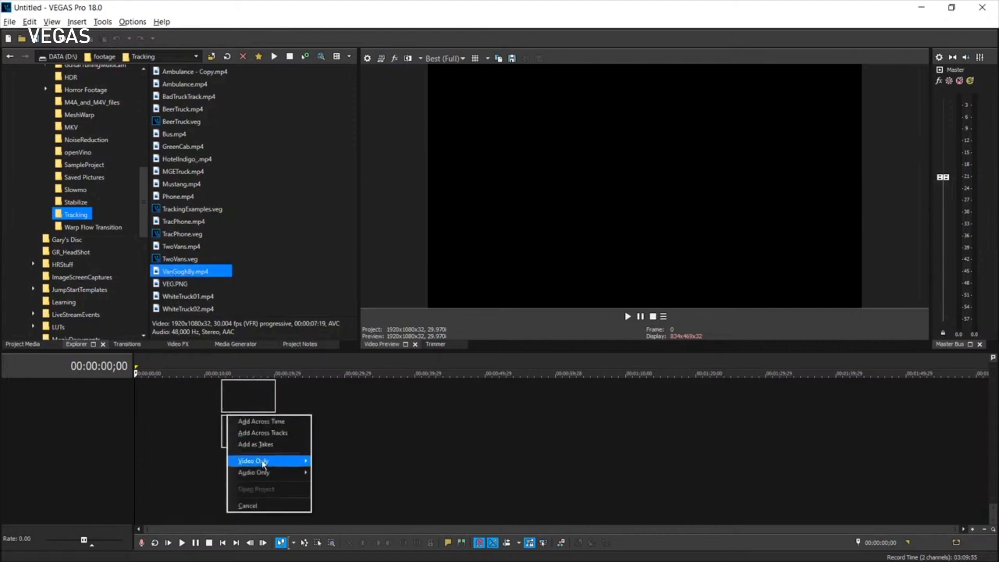
pyautogui.moveTo(265, 461)
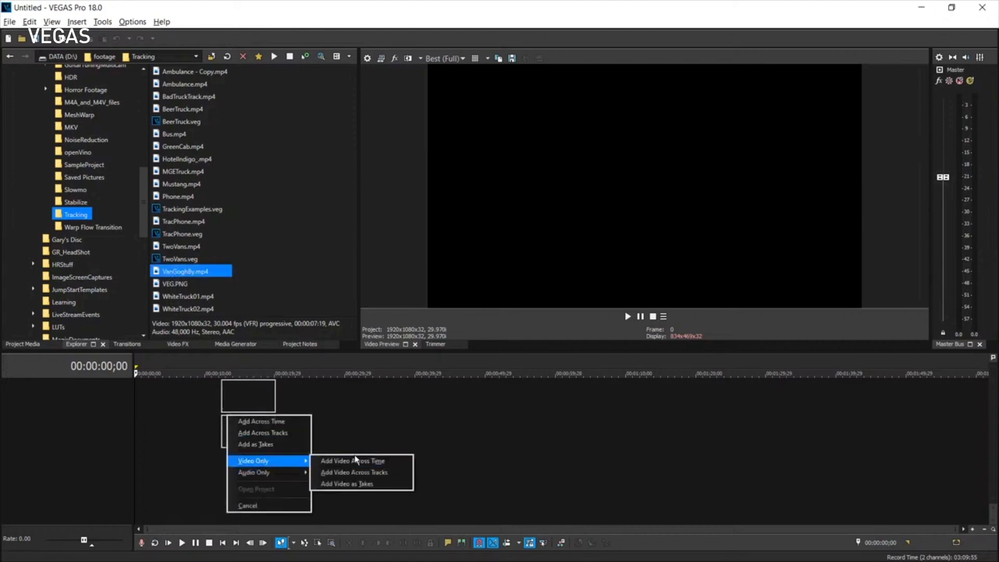
pyautogui.click(355, 460)
pyautogui.click(548, 231)
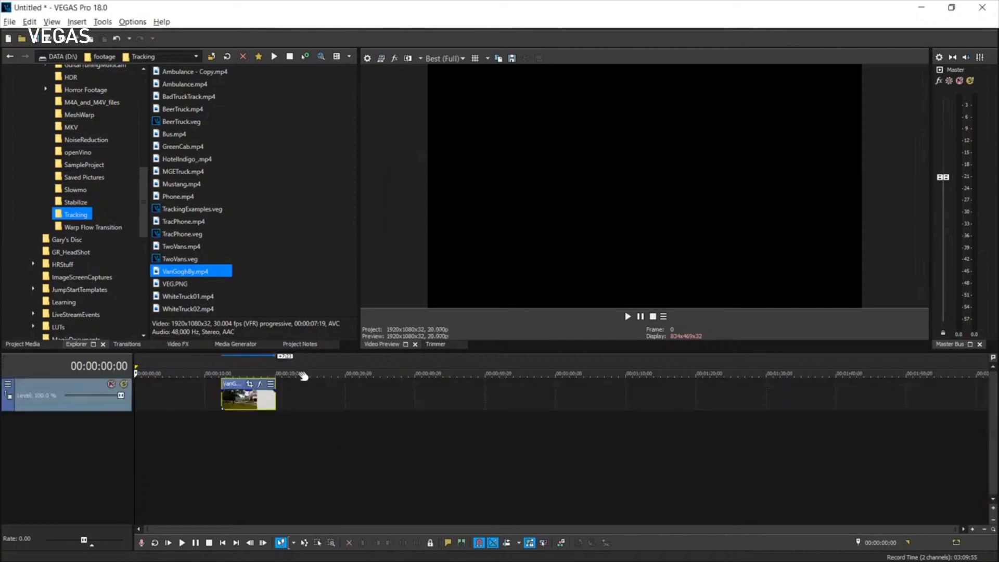
# Scrub through the VanGoghBy clip and place the playhead at 00:00:16:25, where the van is in full view
pyautogui.click(237, 398)
pyautogui.click(255, 398)
pyautogui.click(246, 401)
pyautogui.click(248, 403)
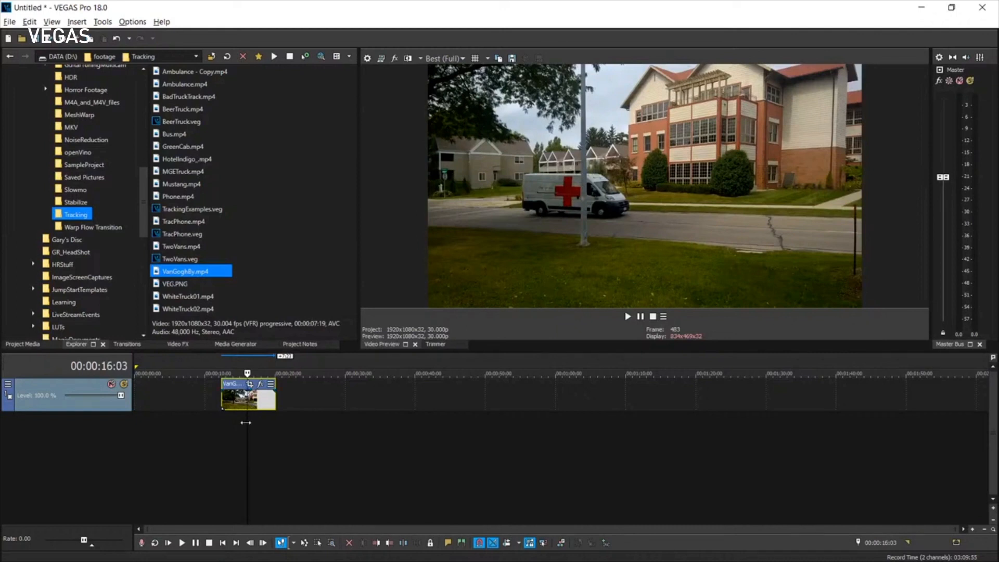
pyautogui.moveTo(247, 432); pyautogui.dragTo(254, 434)
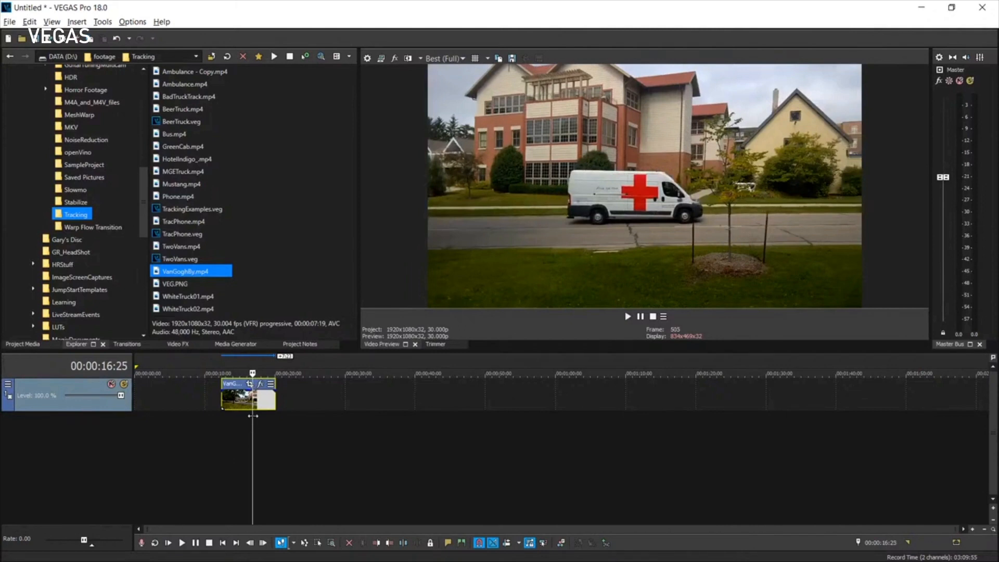
# Search the video effects for "style" and apply Style Transfer's The Weeping Woman (Picasso) preset to the VanGoghBy clip
pyautogui.click(178, 345)
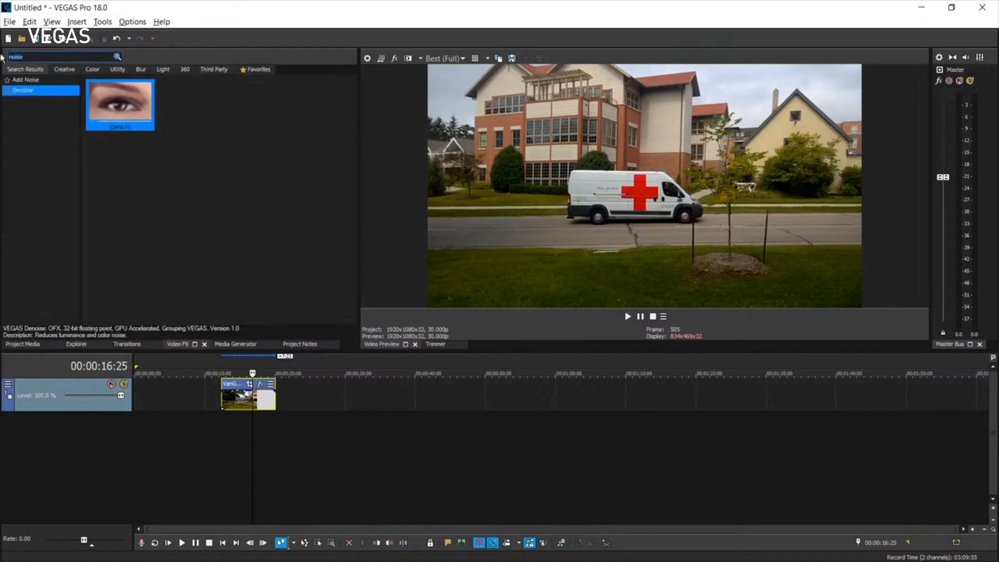
pyautogui.write('stb')
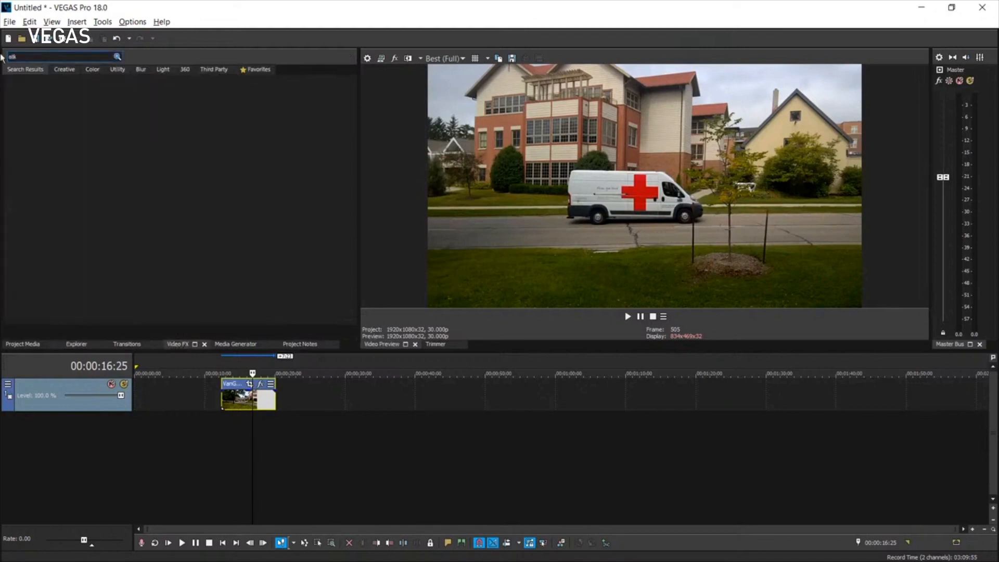
pyautogui.press('BackSpace')
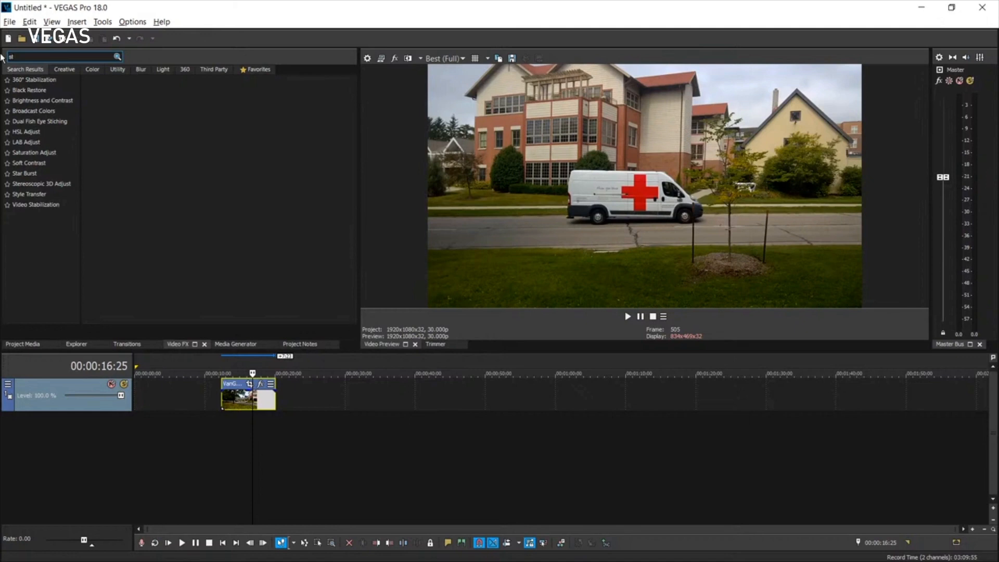
pyautogui.write('yle')
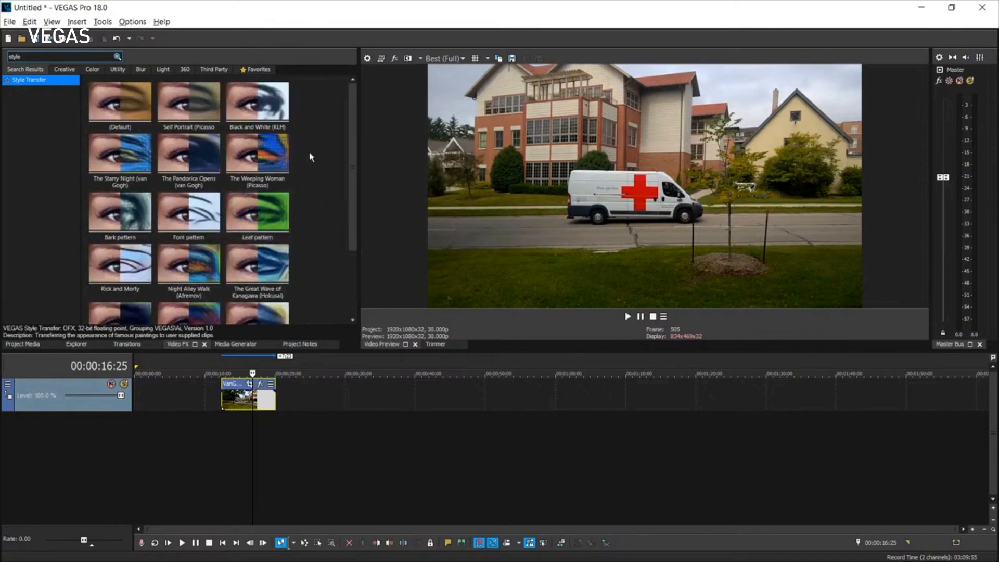
pyautogui.moveTo(350, 137); pyautogui.dragTo(358, 111)
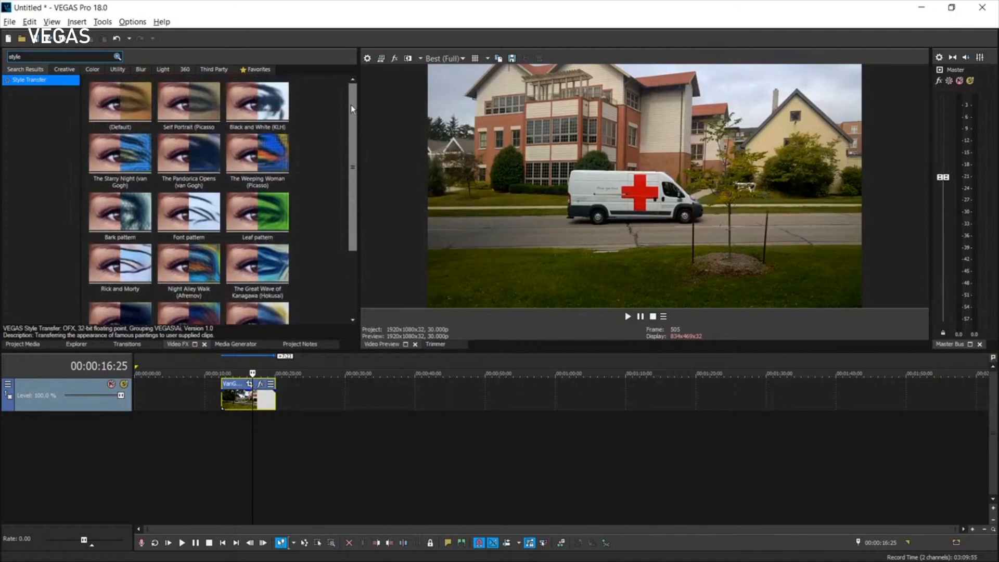
pyautogui.click(253, 150)
pyautogui.moveTo(253, 150); pyautogui.dragTo(249, 402)
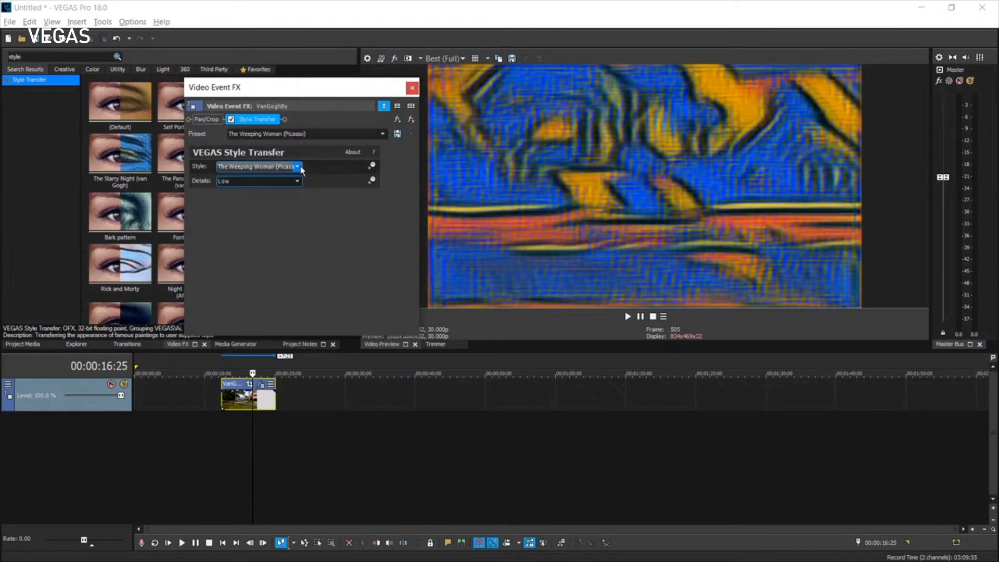
# Try the Style Transfer presets The Starry Night (van Gogh), Bark pattern and Floral pattern on the clip
pyautogui.click(382, 135)
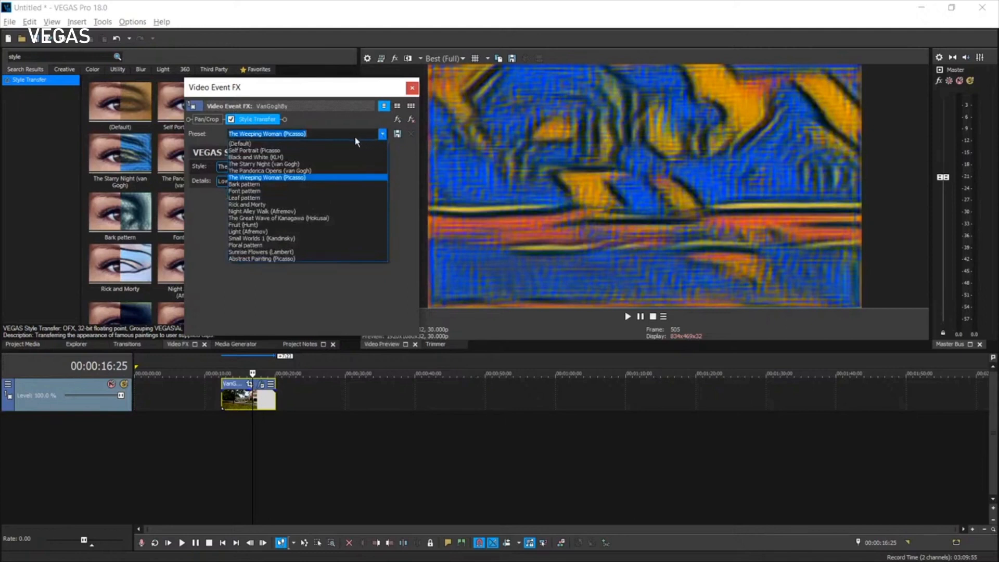
pyautogui.click(270, 165)
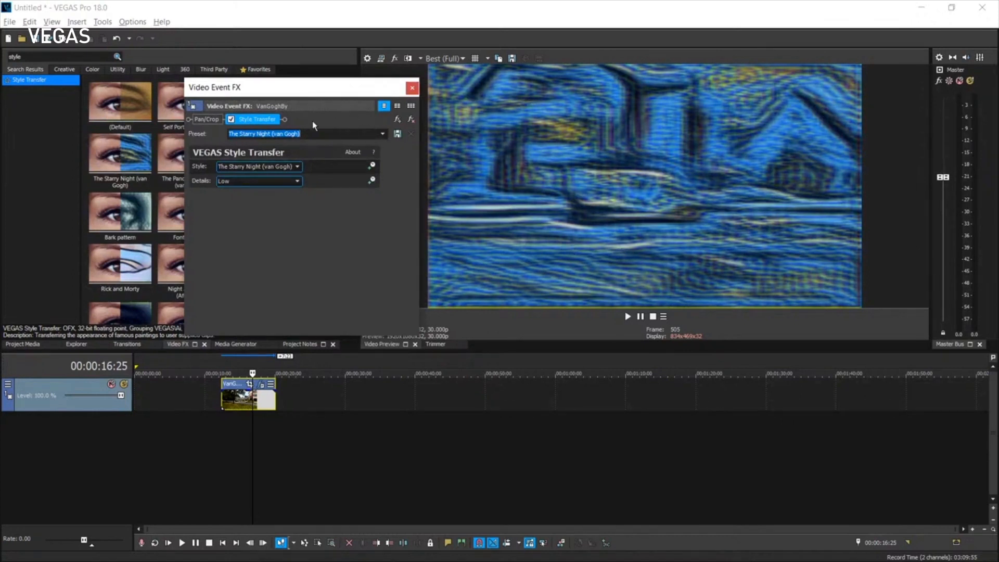
pyautogui.click(381, 134)
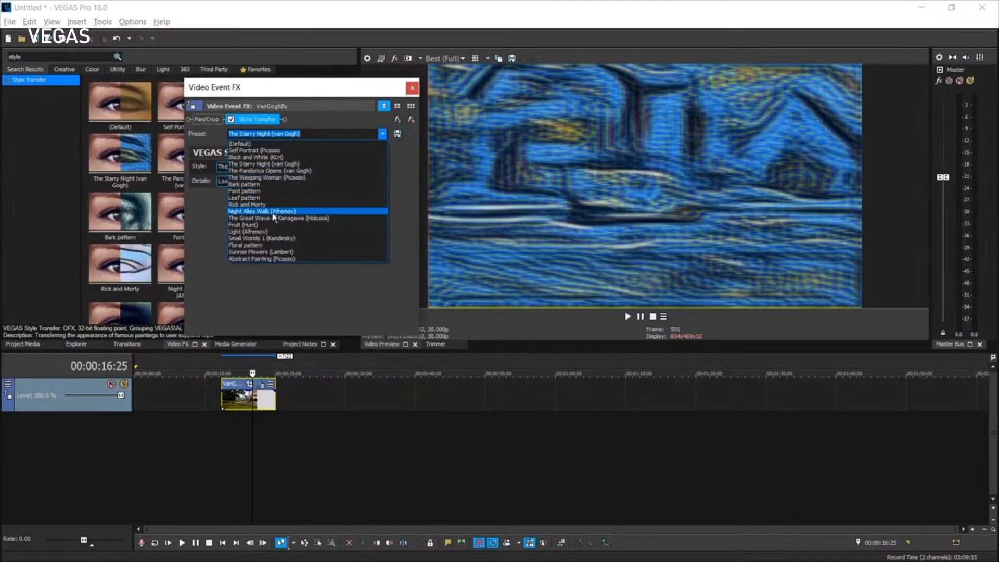
pyautogui.click(246, 184)
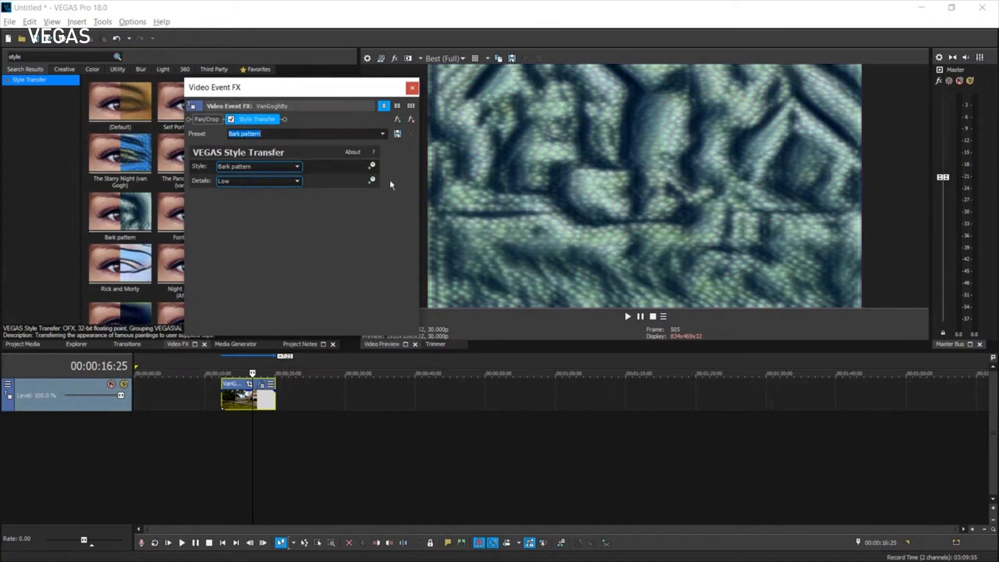
pyautogui.click(382, 135)
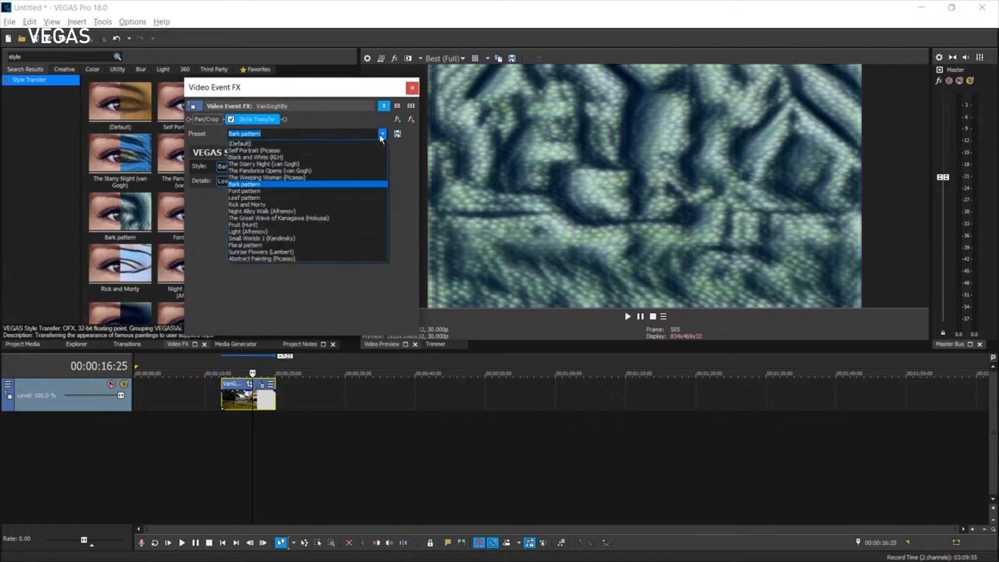
pyautogui.click(246, 244)
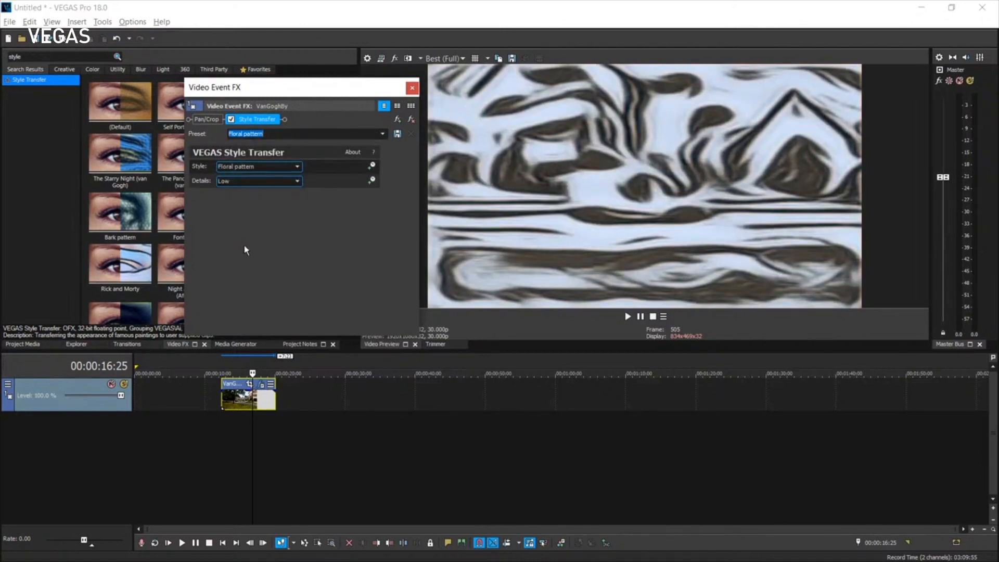
# Set Style Transfer's details to High and switch its preset to Sunrise Flowers (Lambert)
pyautogui.click(297, 184)
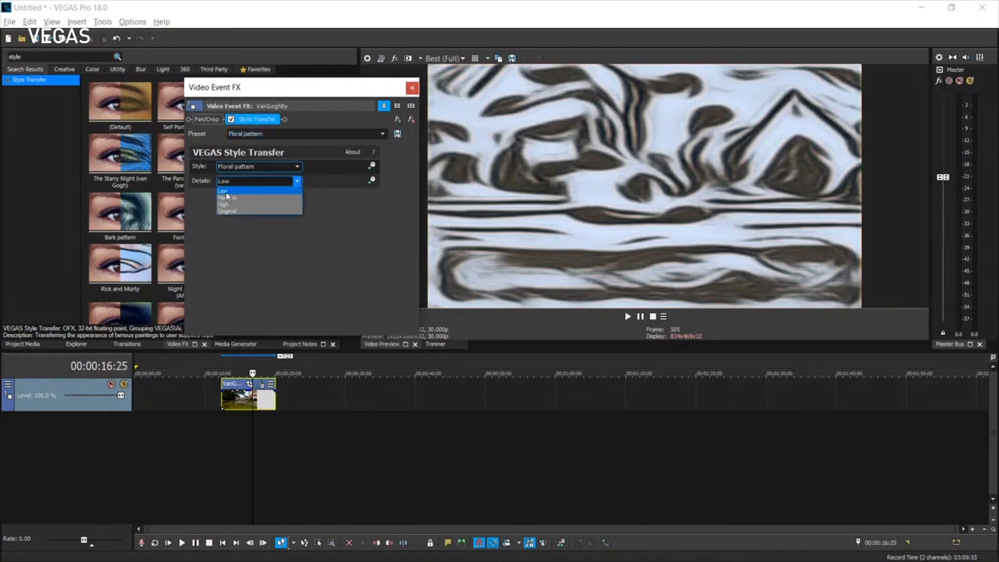
pyautogui.click(231, 204)
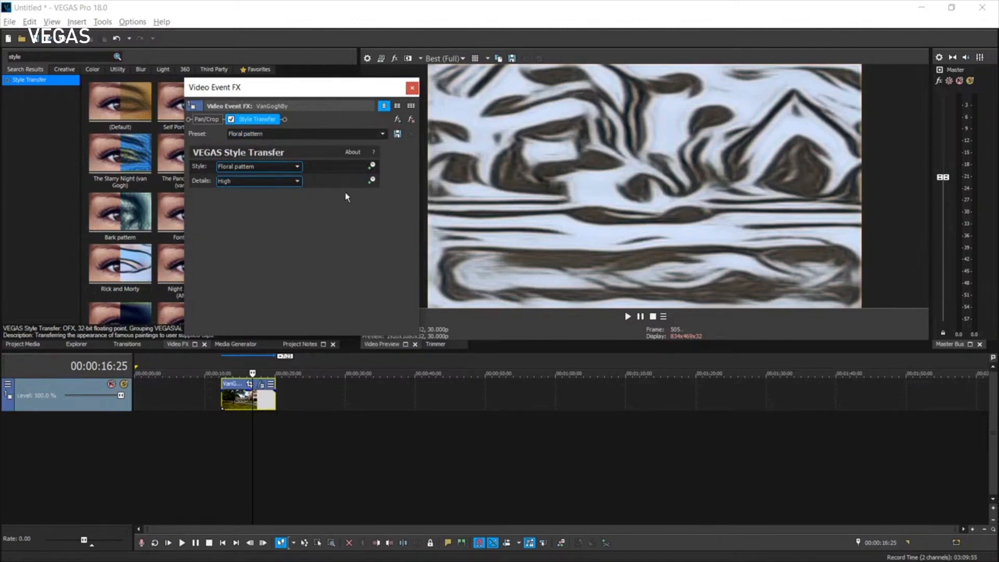
pyautogui.click(383, 134)
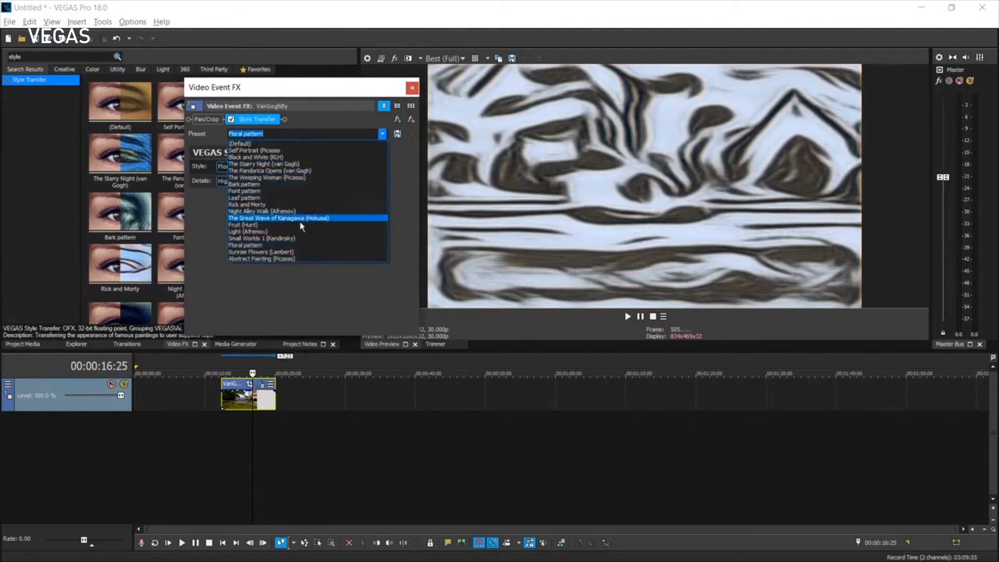
pyautogui.press('Escape')
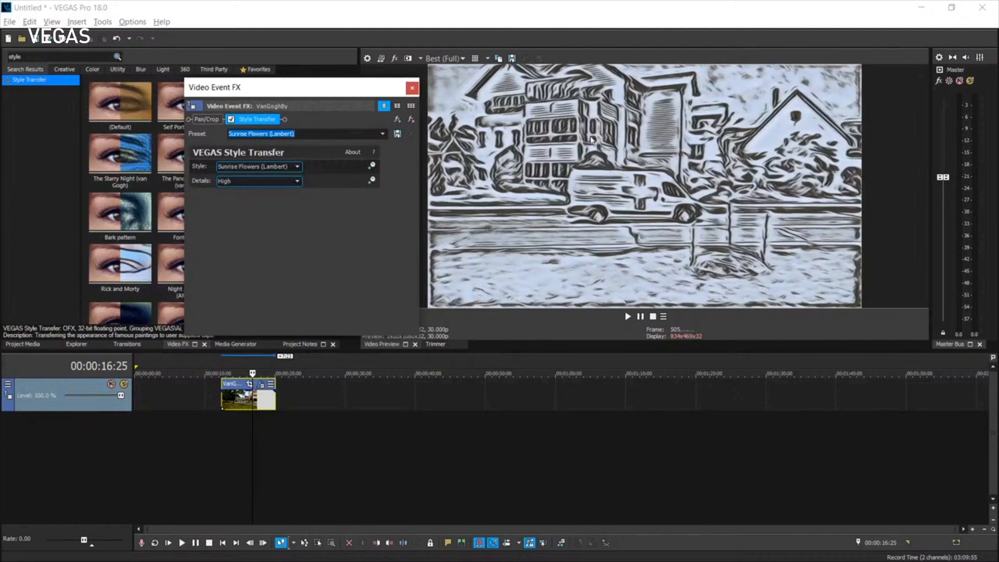
pyautogui.click(382, 135)
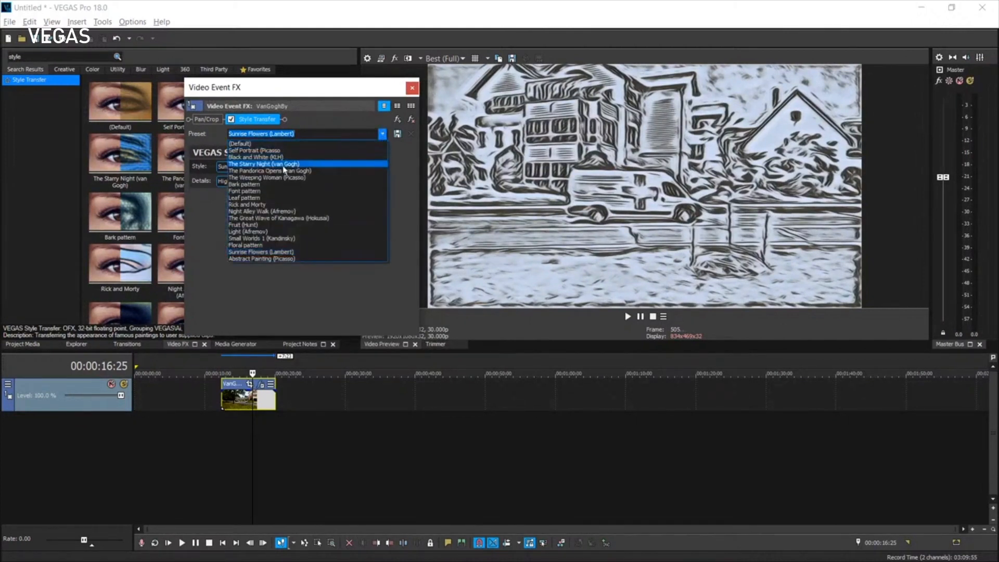
pyautogui.click(257, 164)
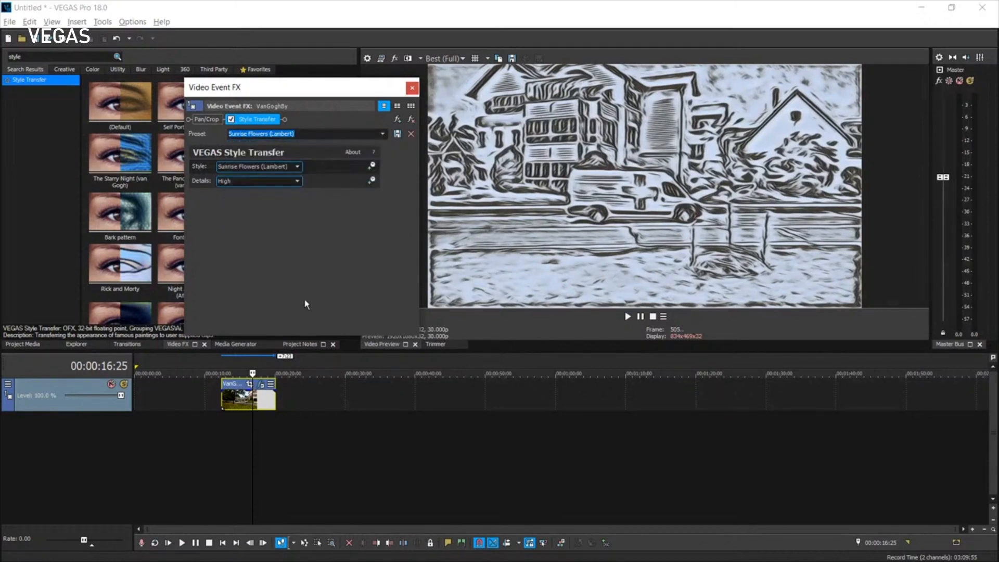